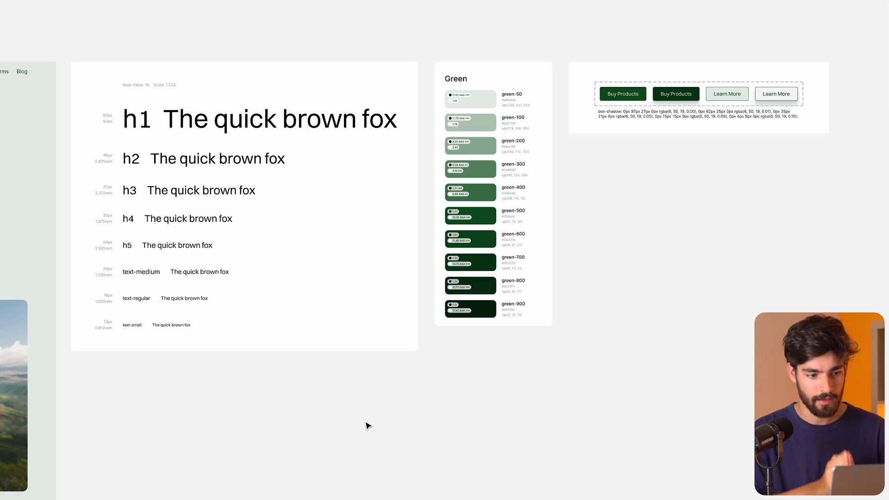
- Inspect the existing typography specimen, Green palette and button-variant frames in the style sheets
{"action": "left_click", "coordinate": [198, 126]}
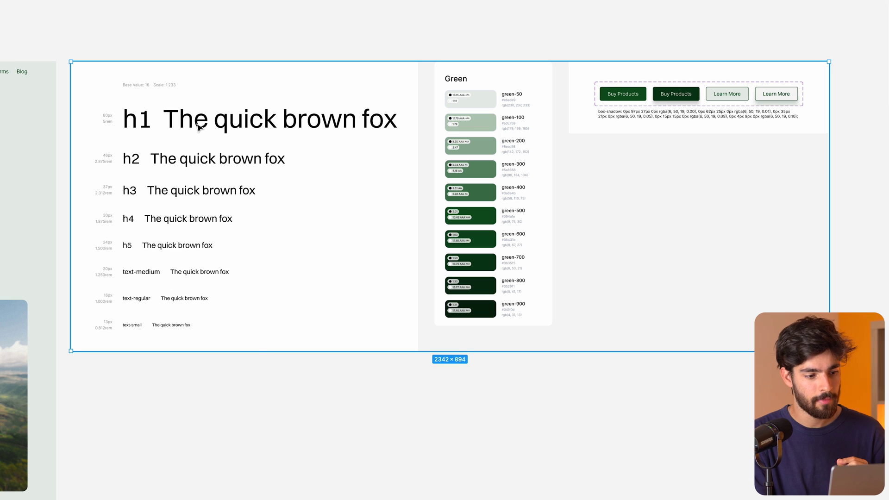
{"action": "left_click", "coordinate": [199, 126]}
{"action": "left_click", "coordinate": [262, 121]}
{"action": "left_click", "coordinate": [462, 119]}
{"action": "left_click", "coordinate": [497, 97]}
{"action": "scroll", "coordinate": [497, 96], "scroll_direction": "up", "scroll_amount": 5}
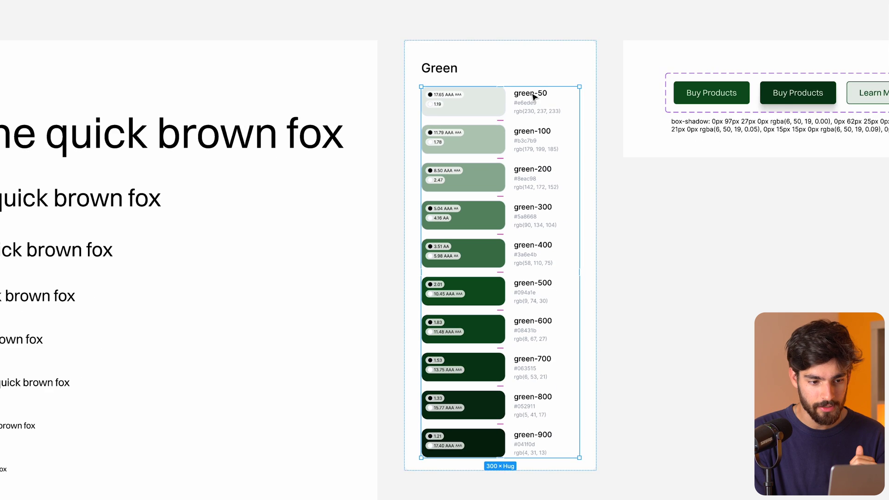
{"action": "scroll", "coordinate": [499, 343], "scroll_direction": "down", "scroll_amount": 5}
{"action": "scroll", "coordinate": [499, 343], "scroll_direction": "up", "scroll_amount": 5}
{"action": "scroll", "coordinate": [499, 344], "scroll_direction": "right", "scroll_amount": 5}
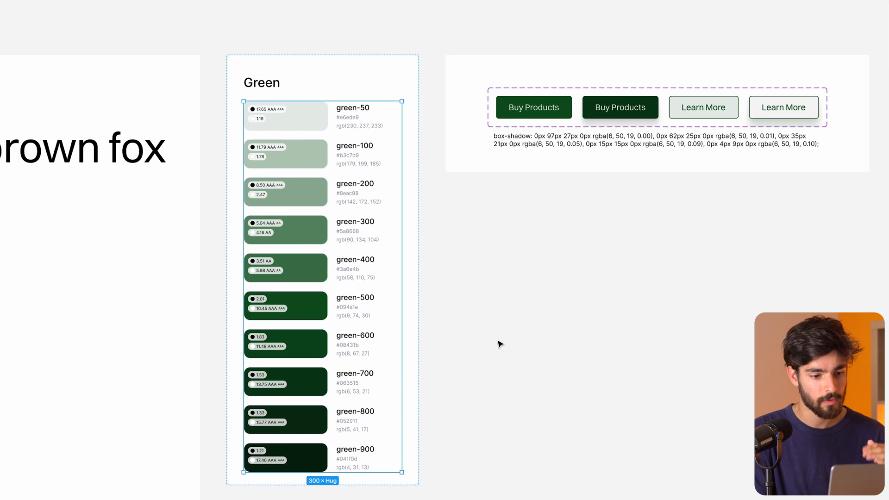
{"action": "left_click", "coordinate": [553, 118]}
{"action": "scroll", "coordinate": [552, 118], "scroll_direction": "right", "scroll_amount": 3}
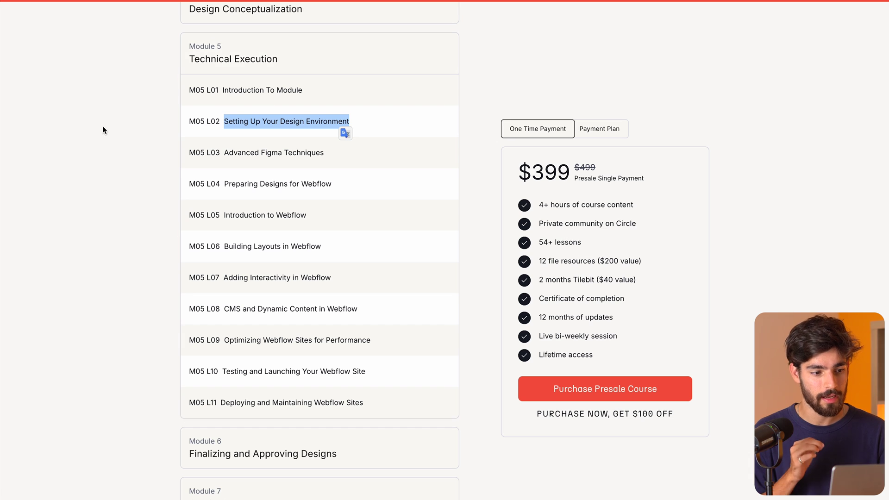
{"action": "scroll", "coordinate": [103, 127], "scroll_direction": "up", "scroll_amount": 1}
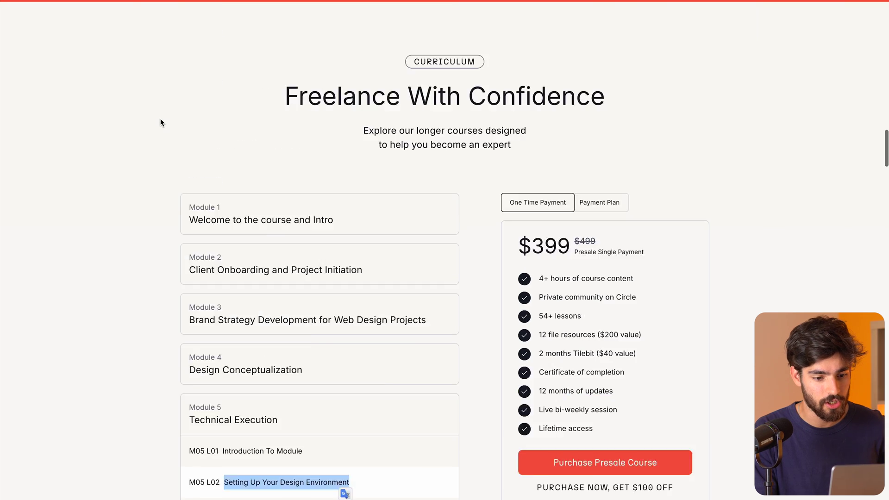
{"action": "scroll", "coordinate": [161, 121], "scroll_direction": "up", "scroll_amount": 20}
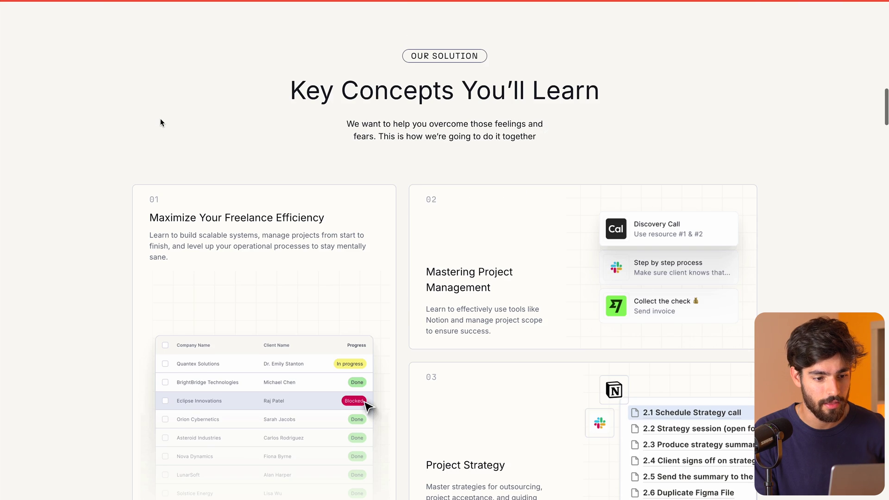
{"action": "scroll", "coordinate": [161, 122], "scroll_direction": "down", "scroll_amount": 1}
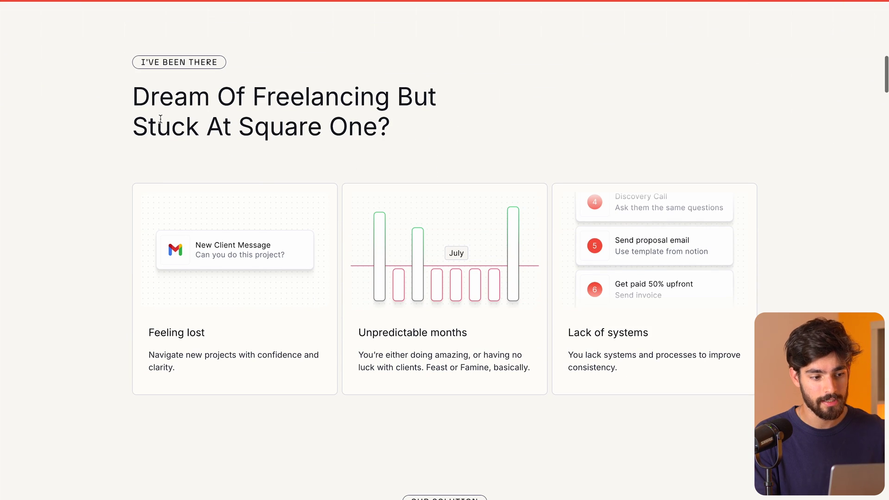
{"action": "scroll", "coordinate": [107, 136], "scroll_direction": "down", "scroll_amount": 1}
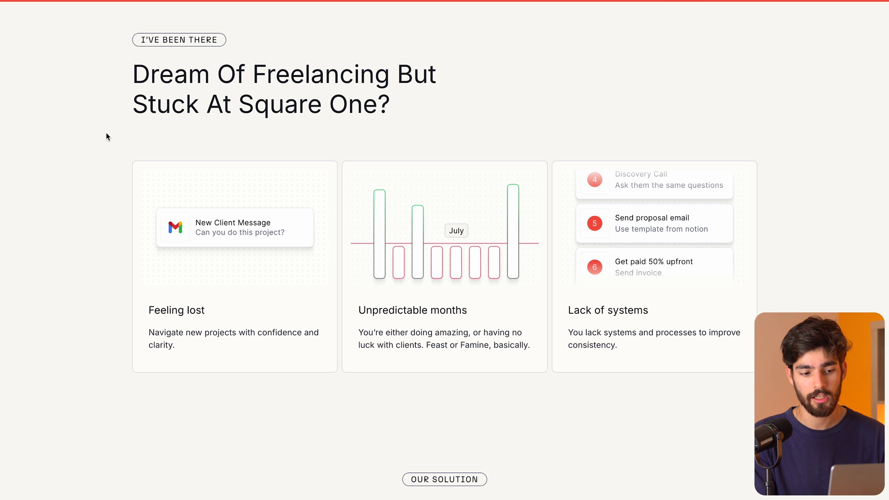
{"action": "scroll", "coordinate": [106, 134], "scroll_direction": "down", "scroll_amount": 10}
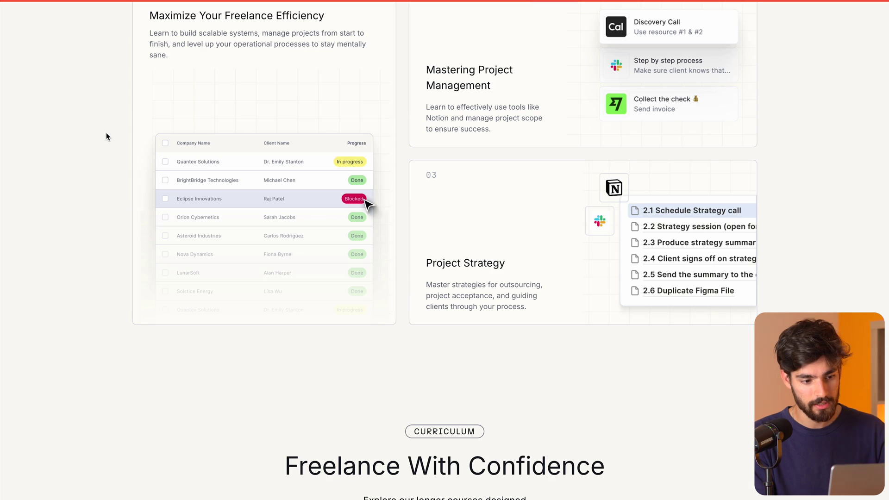
{"action": "scroll", "coordinate": [106, 133], "scroll_direction": "down", "scroll_amount": 10}
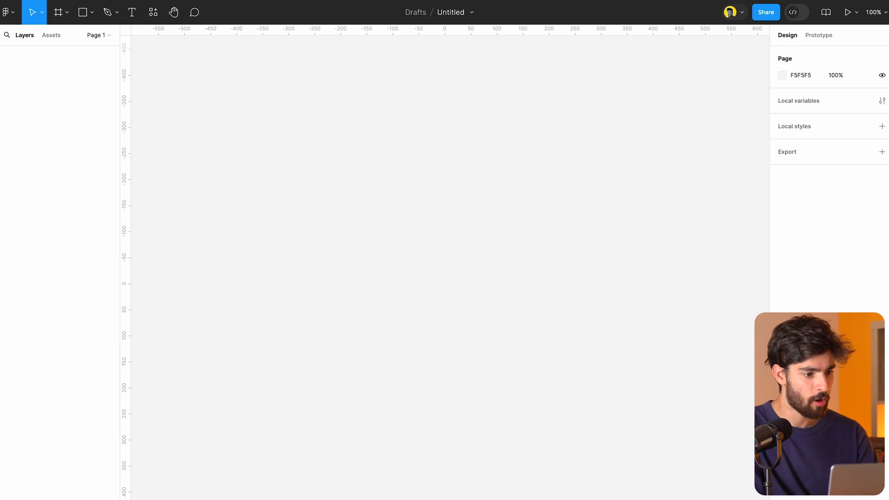
- Add a text layer reading 'Hello' to the empty canvas
{"action": "key", "text": "t"}
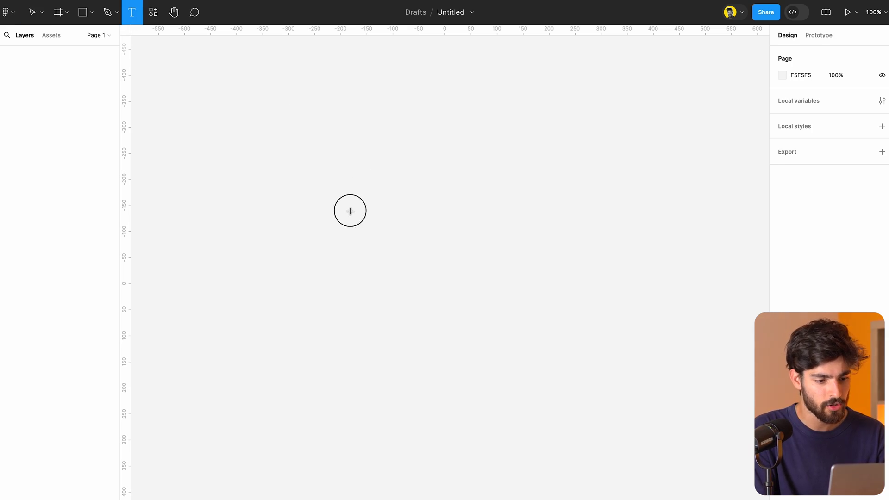
{"action": "left_click", "coordinate": [350, 211]}
{"action": "type", "text": "Hello"}
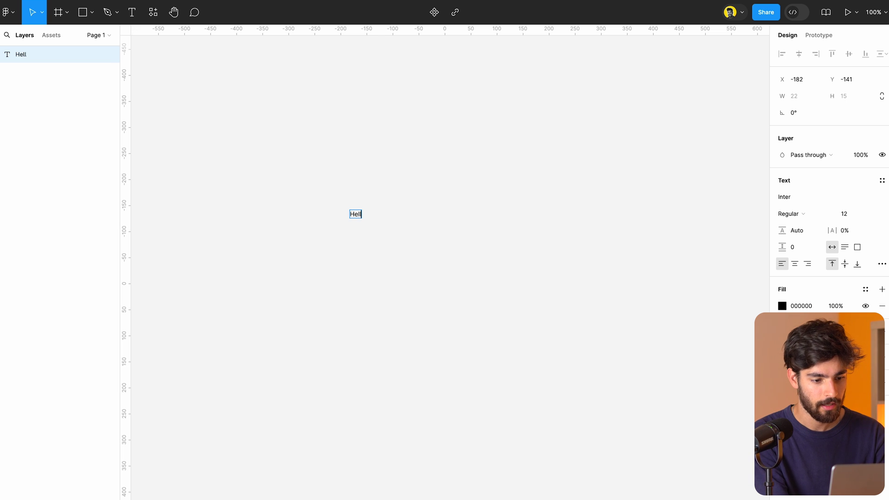
{"action": "key", "text": "Escape"}
- Set Hello's font size to 16 px, keeping the Regular weight
{"action": "left_click", "coordinate": [848, 216]}
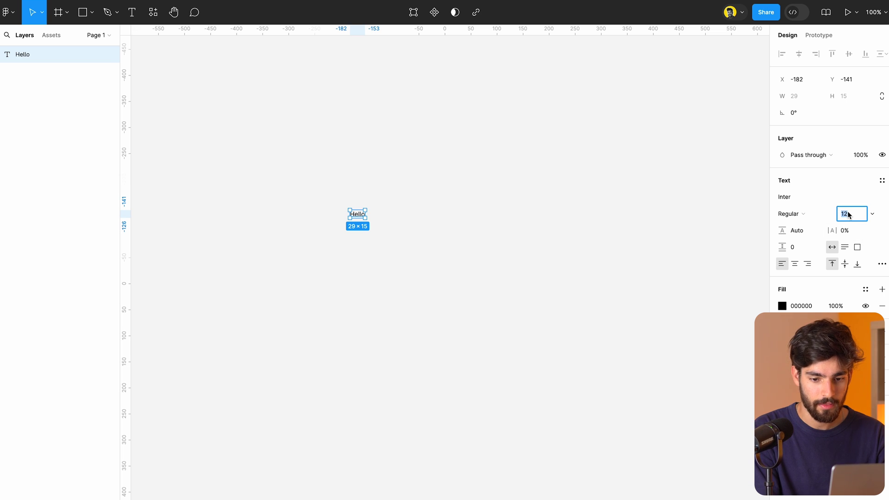
{"action": "type", "text": "16"}
{"action": "key", "text": "Return"}
{"action": "key", "text": "Escape"}
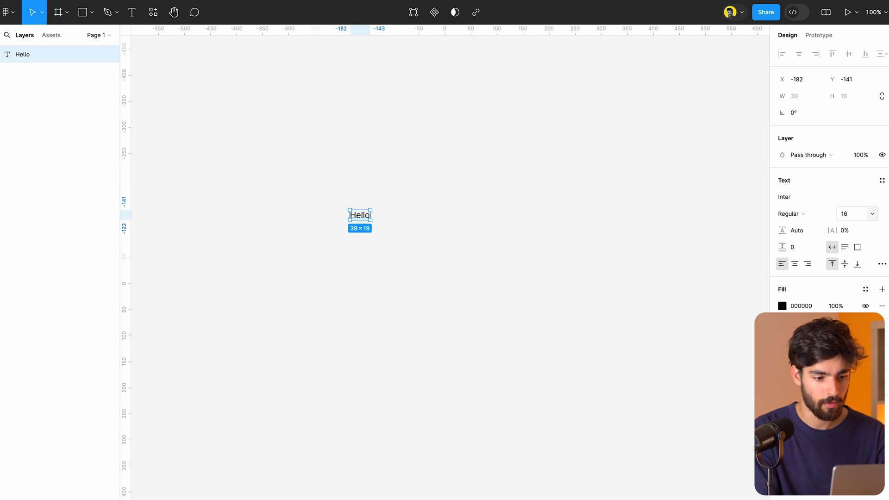
{"action": "key", "text": "shift+2"}
{"action": "left_click", "coordinate": [794, 216]}
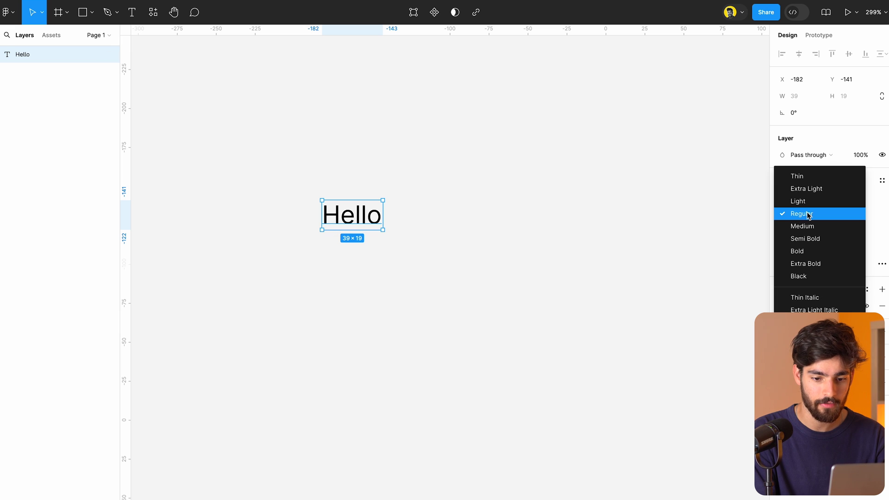
{"action": "left_click", "coordinate": [800, 219]}
{"action": "left_click", "coordinate": [847, 215]}
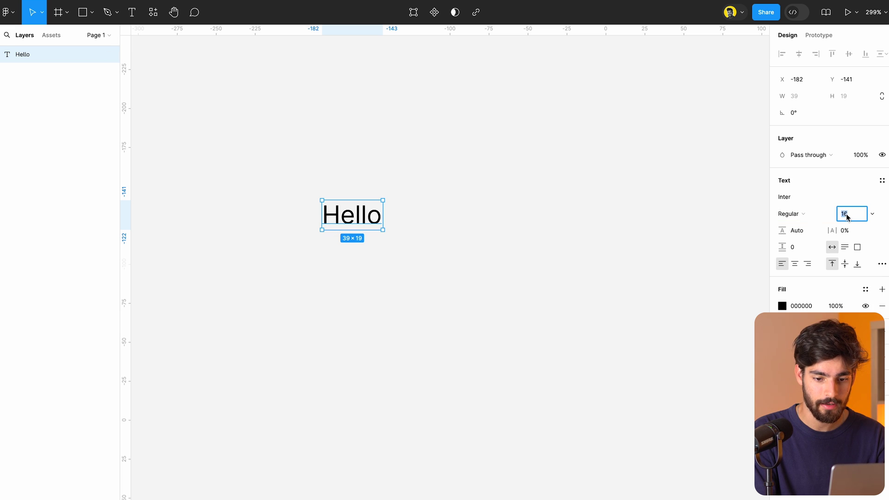
{"action": "left_click", "coordinate": [233, 184]}
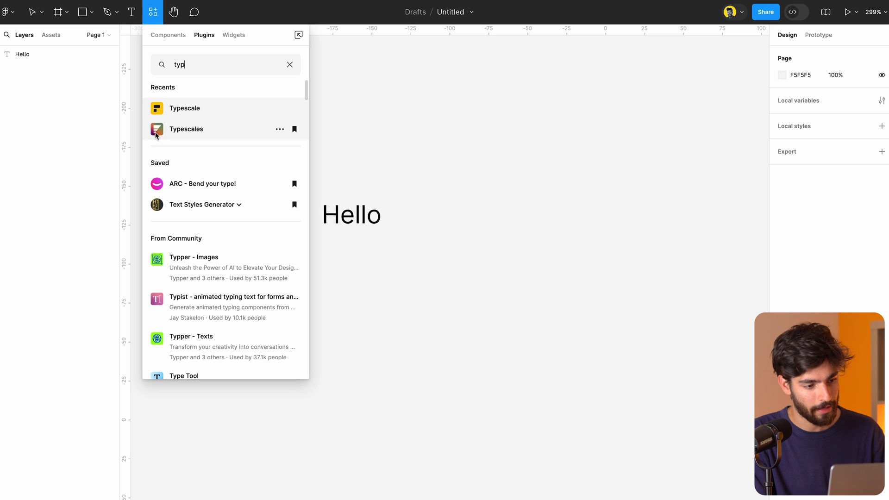
- Run Typescales, reposition its window, and confirm the Hello layer is 16 px
{"action": "left_click", "coordinate": [214, 135]}
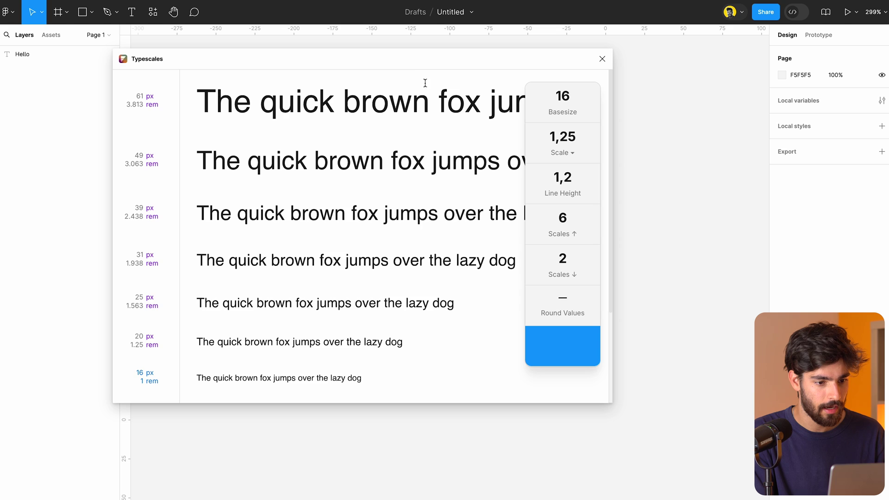
{"action": "left_click_drag", "start_coordinate": [416, 59], "coordinate": [673, 71]}
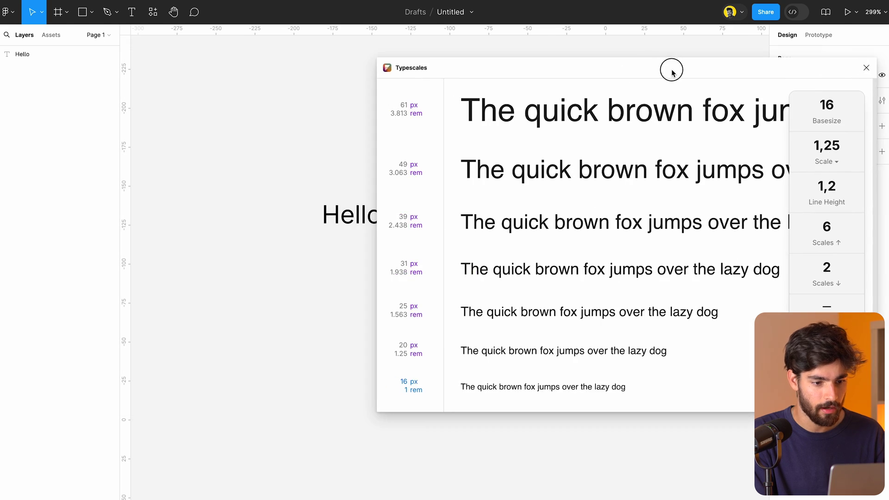
{"action": "scroll", "coordinate": [381, 222], "scroll_direction": "right", "scroll_amount": 5}
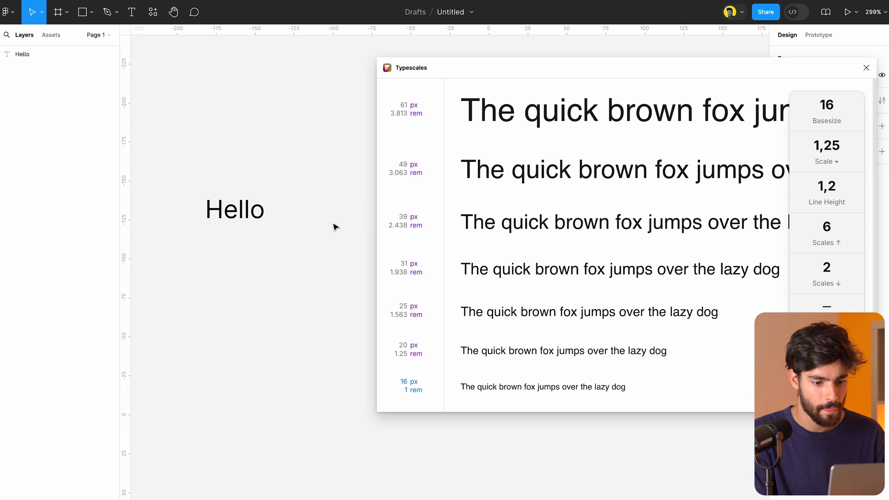
{"action": "left_click_drag", "start_coordinate": [491, 70], "coordinate": [383, 53]}
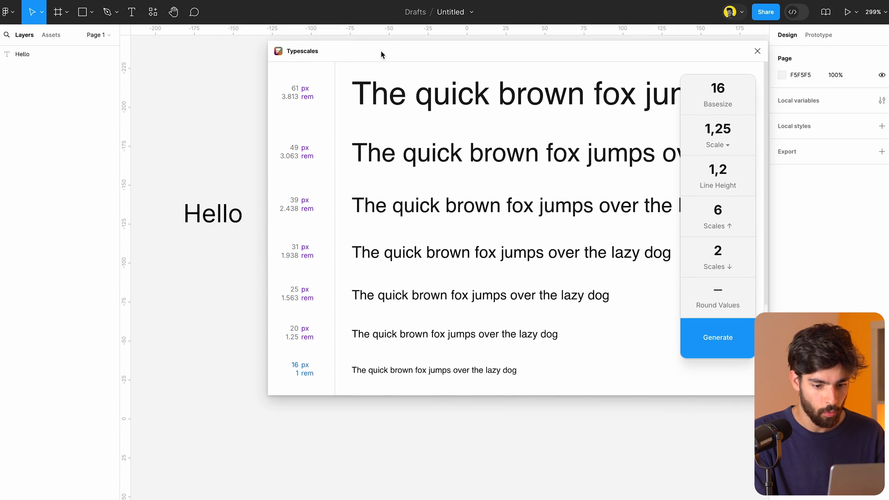
{"action": "left_click", "coordinate": [212, 218]}
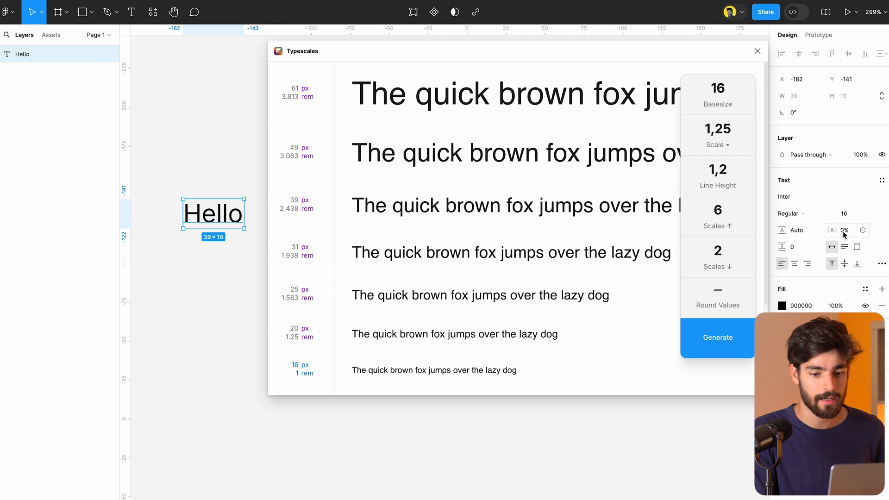
{"action": "left_click", "coordinate": [854, 216]}
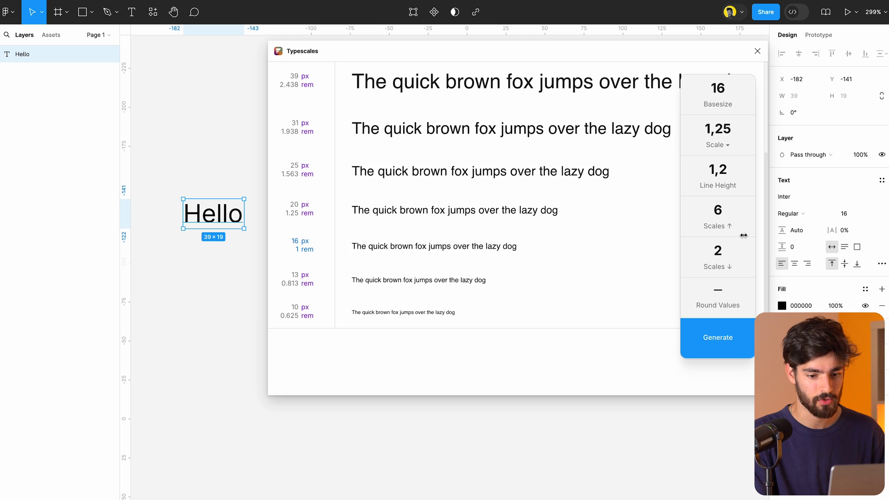
- Try the Scales ↑ and Scales ↓ fields and highlight the 16 px base-size labels
{"action": "scroll", "coordinate": [613, 222], "scroll_direction": "up", "scroll_amount": 5}
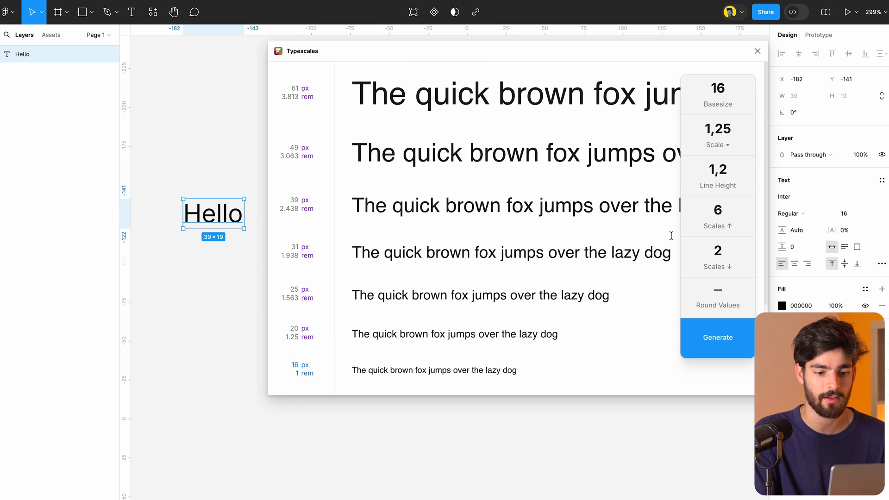
{"action": "left_click", "coordinate": [722, 215]}
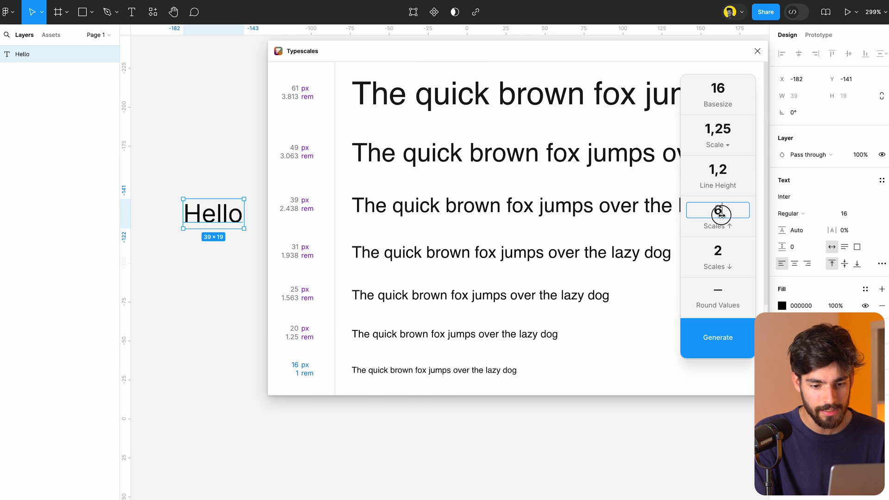
{"action": "left_click", "coordinate": [720, 262]}
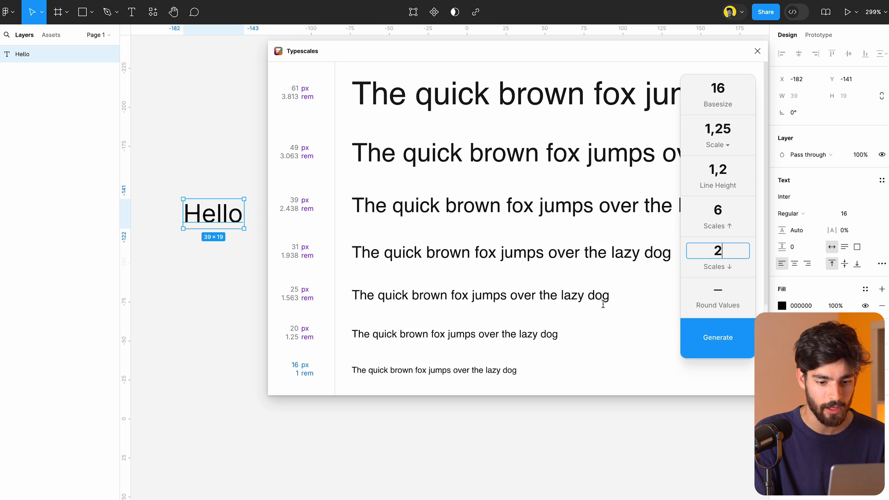
{"action": "scroll", "coordinate": [602, 304], "scroll_direction": "down", "scroll_amount": 3}
{"action": "left_click_drag", "start_coordinate": [291, 240], "coordinate": [322, 253]}
{"action": "left_click", "coordinate": [294, 243]}
{"action": "left_click_drag", "start_coordinate": [291, 246], "coordinate": [514, 245]}
{"action": "left_click", "coordinate": [723, 271]}
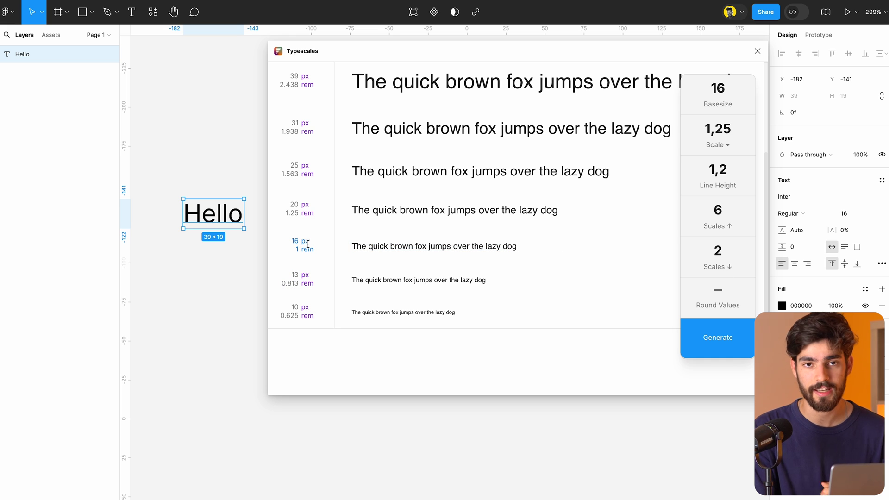
- Raise Scales ↓ to 12 and nudge the scale ratio to 1.268
{"action": "double_click", "coordinate": [715, 253]}
{"action": "type", "text": "1"}
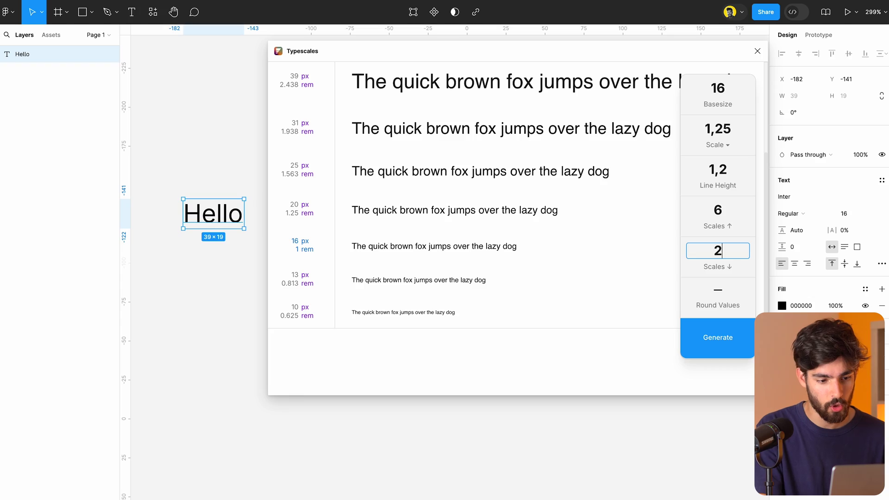
{"action": "key", "text": "Up"}
{"action": "key", "text": "Up"}
{"action": "key", "text": "Up"}
{"action": "key", "text": "Up"}
{"action": "key", "text": "Up"}
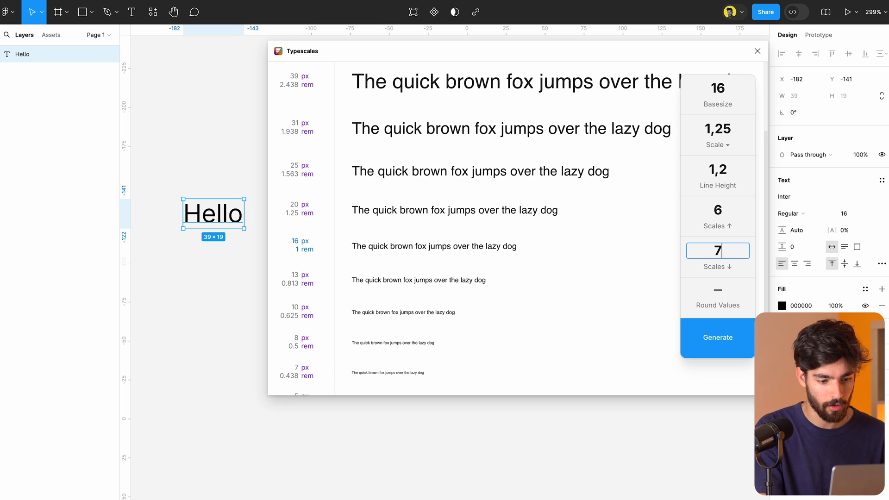
{"action": "scroll", "coordinate": [455, 273], "scroll_direction": "down", "scroll_amount": 3}
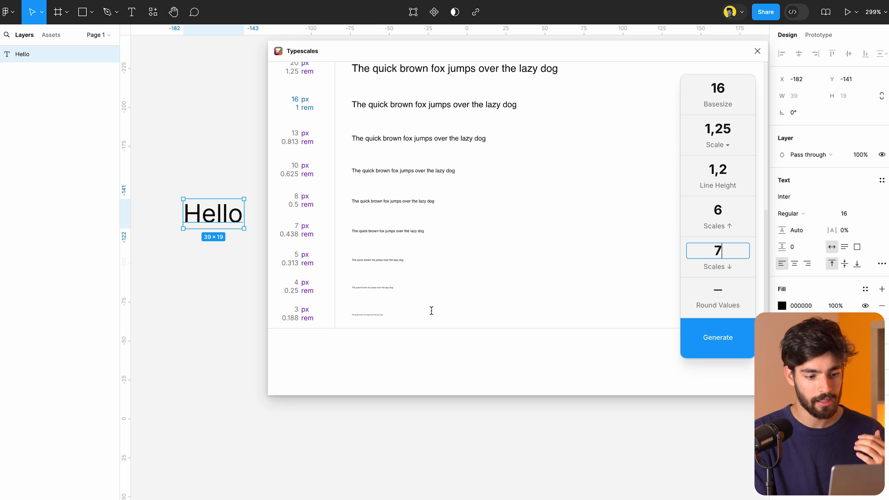
{"action": "key", "text": "Up"}
{"action": "key", "text": "Up"}
{"action": "key", "text": "Up"}
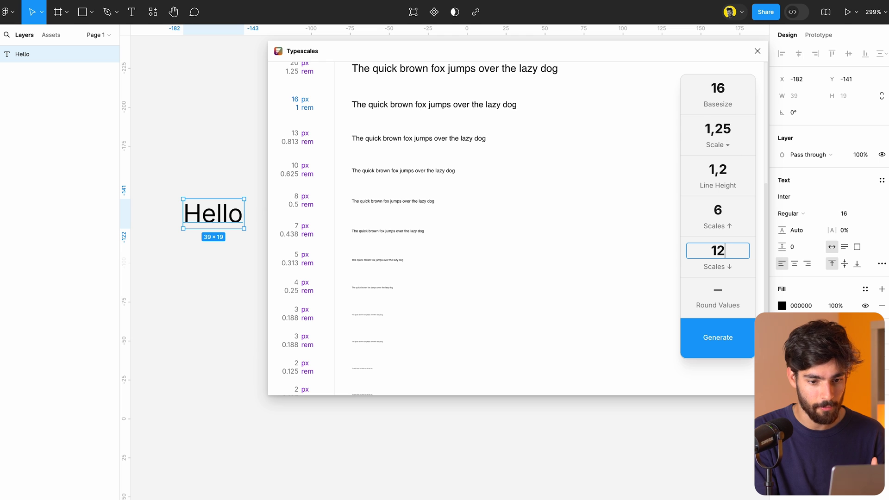
{"action": "left_click_drag", "start_coordinate": [723, 135], "coordinate": [737, 135]}
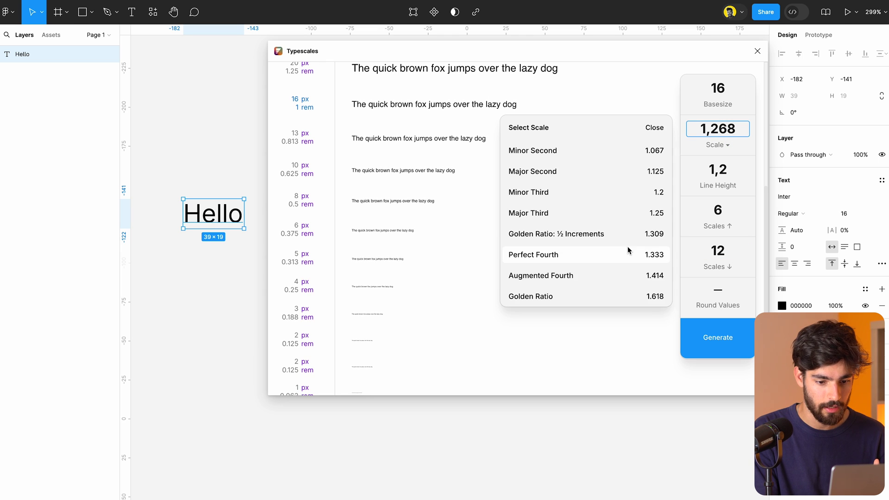
- Try the Major Third 1.25 and Perfect Fourth 1.333 presets, settling on Golden Ratio ½ (1.309)
{"action": "left_click", "coordinate": [609, 295]}
{"action": "scroll", "coordinate": [295, 248], "scroll_direction": "up", "scroll_amount": 10}
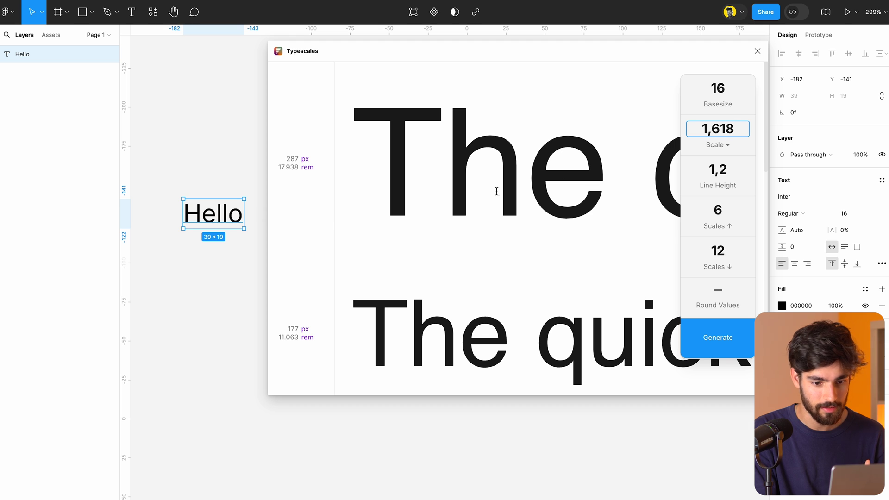
{"action": "left_click_drag", "start_coordinate": [712, 140], "coordinate": [639, 143]}
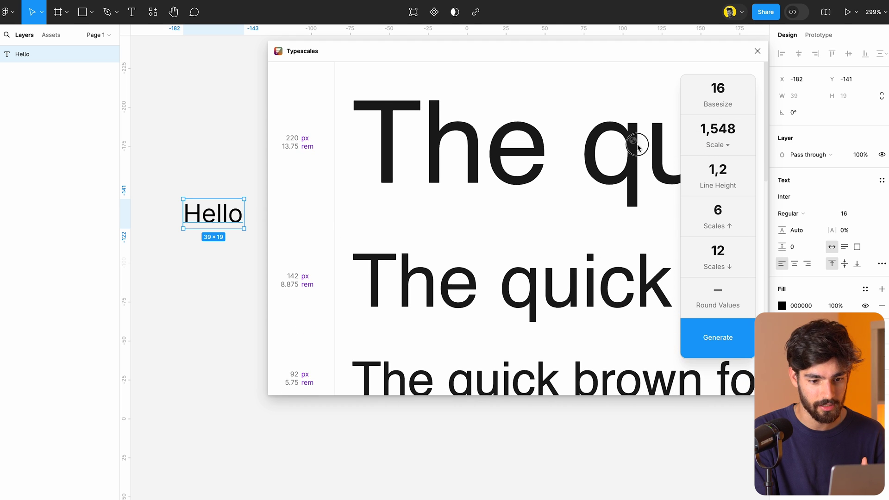
{"action": "left_click", "coordinate": [724, 144]}
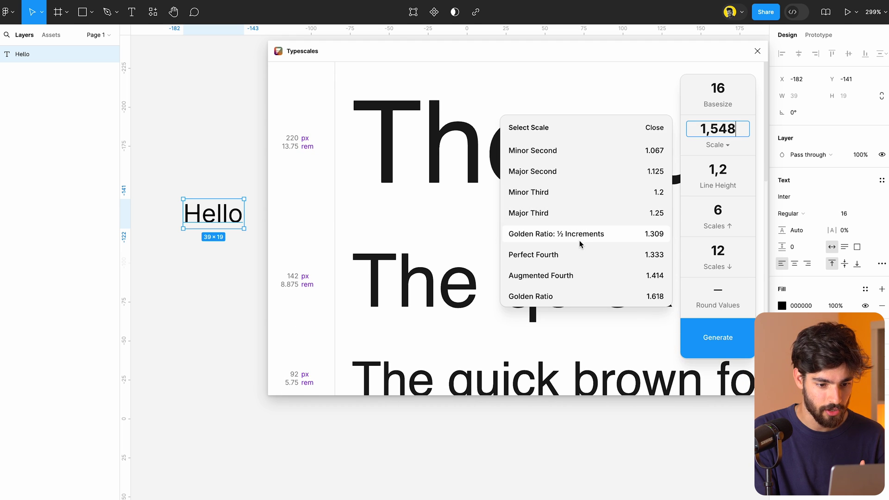
{"action": "left_click", "coordinate": [609, 212]}
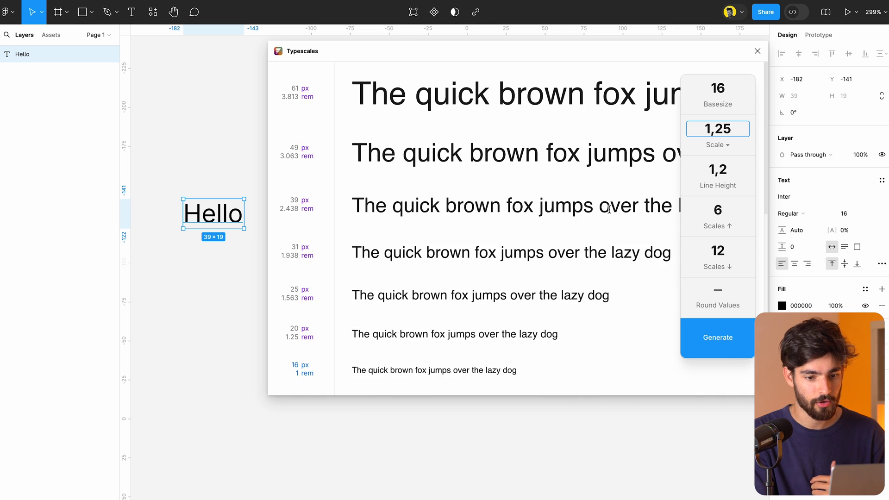
{"action": "left_click", "coordinate": [717, 145]}
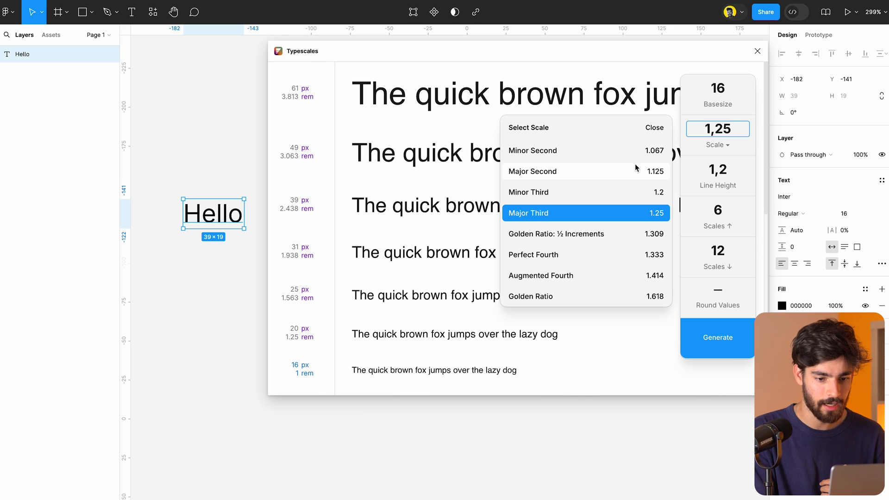
{"action": "left_click", "coordinate": [610, 250]}
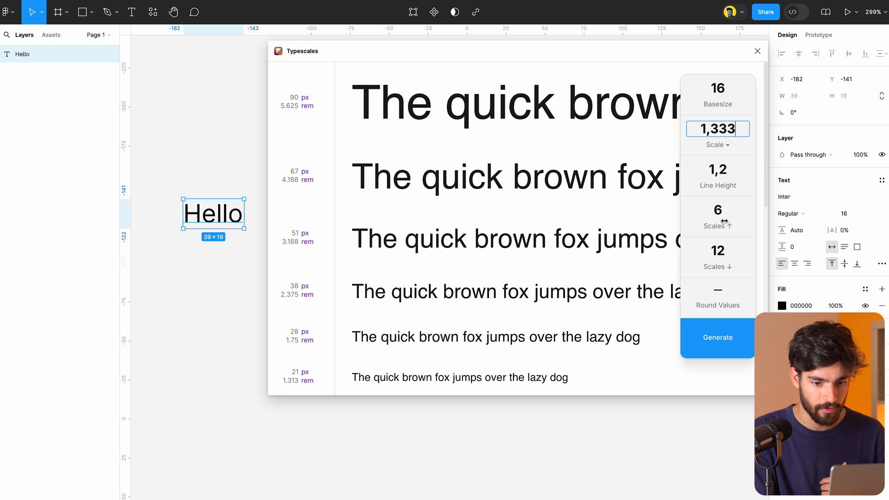
{"action": "left_click", "coordinate": [720, 145]}
{"action": "left_click", "coordinate": [619, 235]}
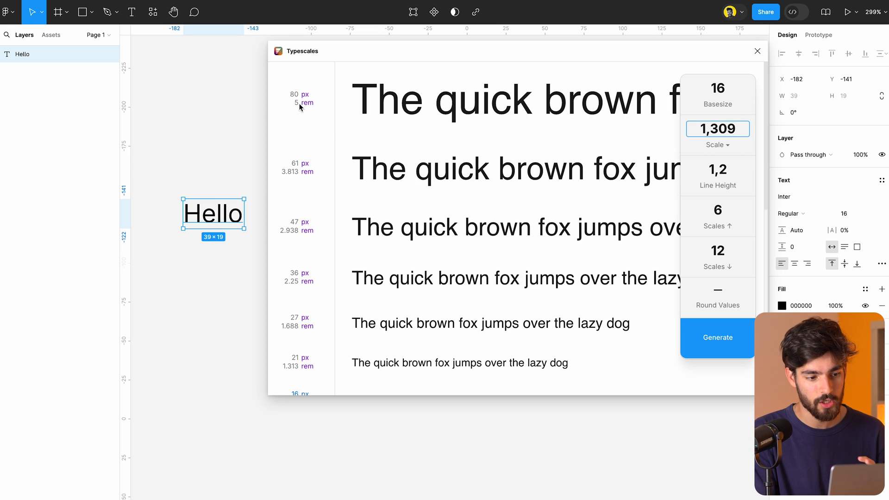
- Set Scales ↓ to 1, keeping only one size below 16 px
{"action": "left_click_drag", "start_coordinate": [317, 107], "coordinate": [279, 98]}
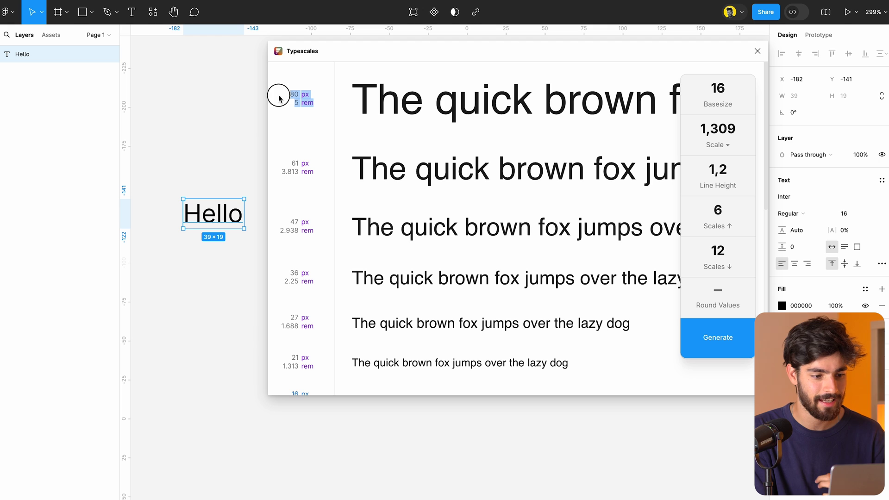
{"action": "left_click", "coordinate": [405, 154]}
{"action": "scroll", "coordinate": [405, 154], "scroll_direction": "down", "scroll_amount": 5}
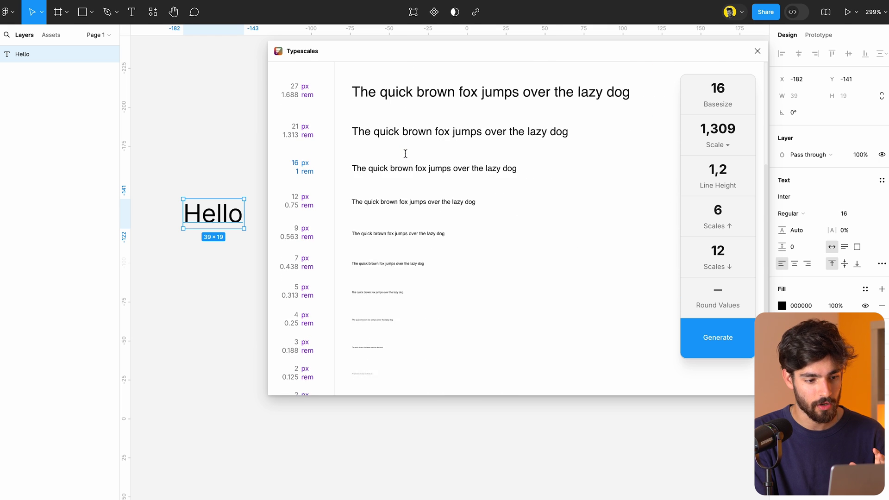
{"action": "left_click_drag", "start_coordinate": [718, 254], "coordinate": [650, 273]}
{"action": "left_click_drag", "start_coordinate": [718, 264], "coordinate": [698, 267]}
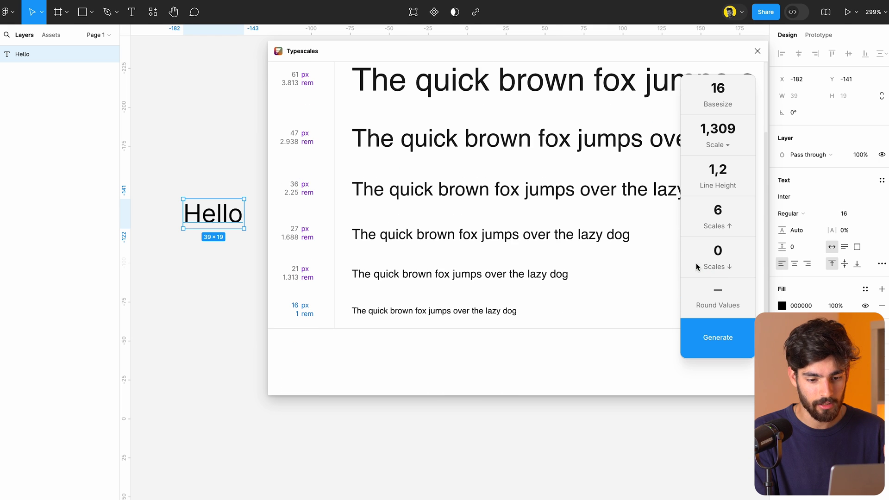
{"action": "left_click", "coordinate": [717, 253]}
{"action": "type", "text": "2"}
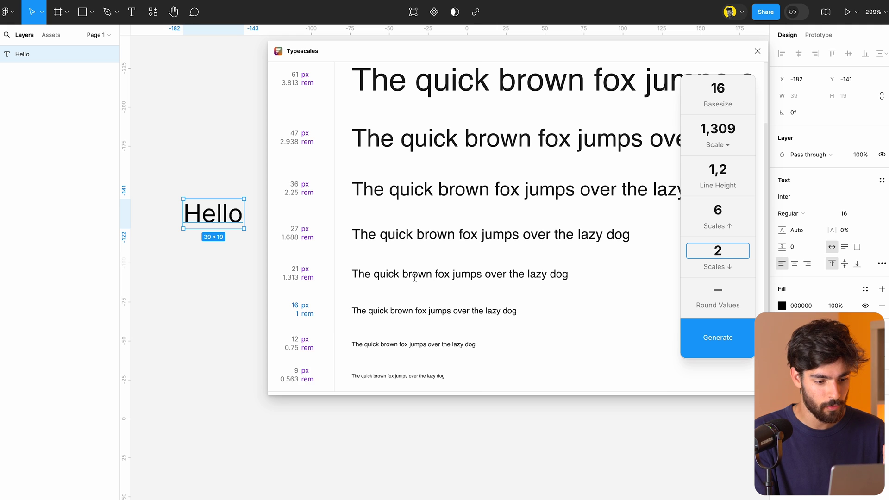
{"action": "scroll", "coordinate": [325, 292], "scroll_direction": "down", "scroll_amount": 2}
{"action": "left_click_drag", "start_coordinate": [292, 283], "coordinate": [318, 283]}
{"action": "left_click", "coordinate": [718, 250]}
{"action": "type", "text": "1"}
{"action": "left_click", "coordinate": [343, 345]}
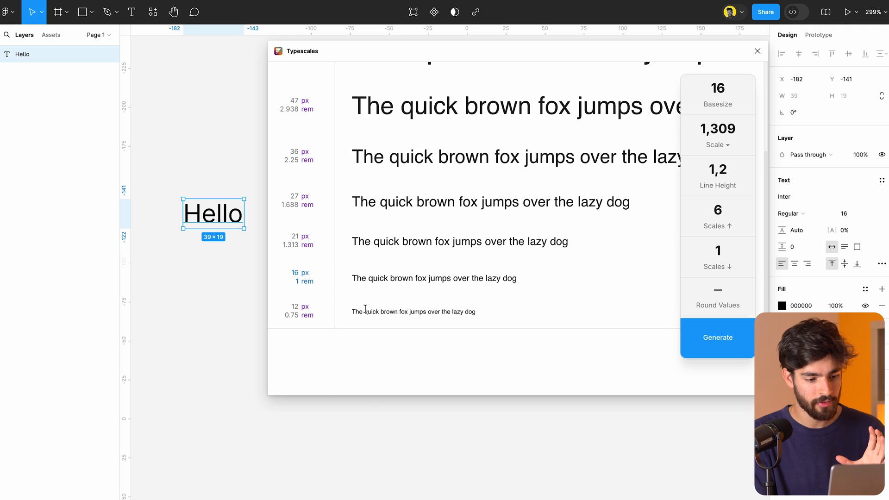
- Edit the Line Height value, then undo the change
{"action": "scroll", "coordinate": [407, 326], "scroll_direction": "up", "scroll_amount": 5}
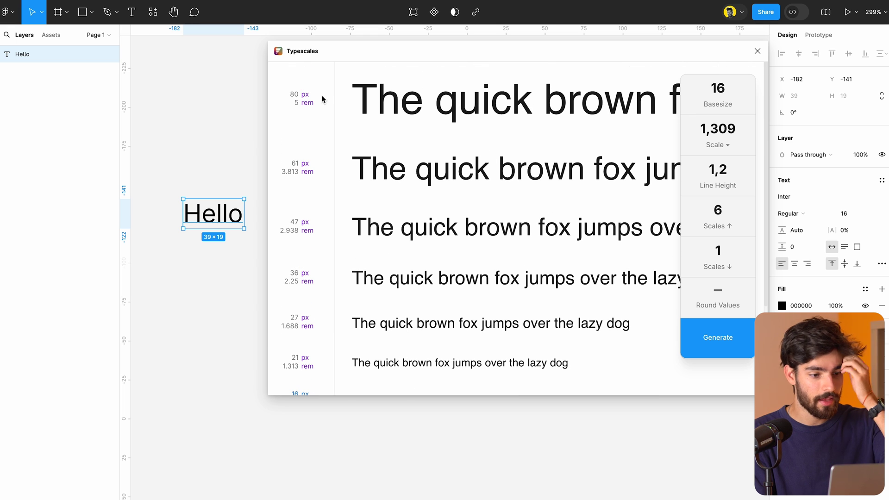
{"action": "left_click_drag", "start_coordinate": [315, 109], "coordinate": [267, 83]}
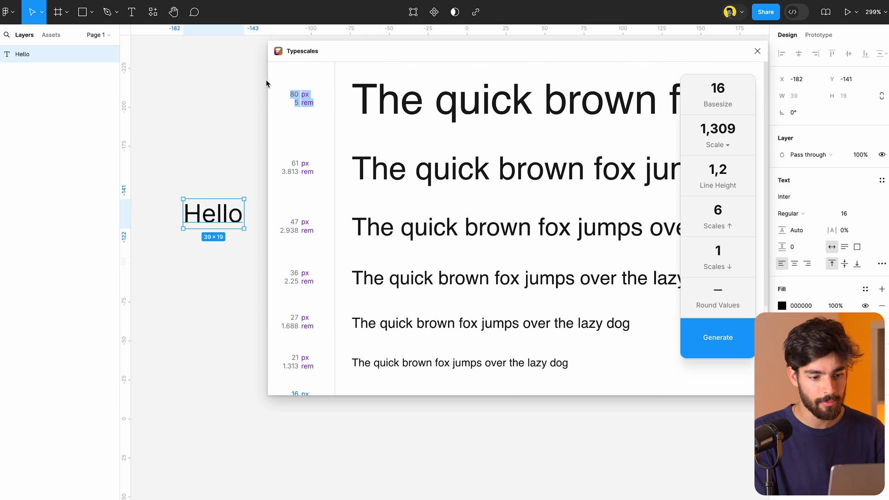
{"action": "scroll", "coordinate": [470, 130], "scroll_direction": "right", "scroll_amount": 5}
{"action": "scroll", "coordinate": [470, 130], "scroll_direction": "left", "scroll_amount": 5}
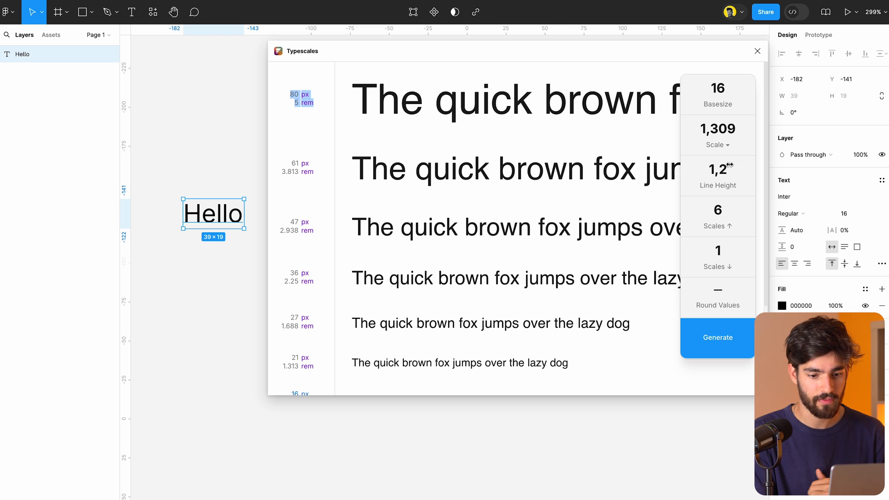
{"action": "left_click", "coordinate": [723, 171]}
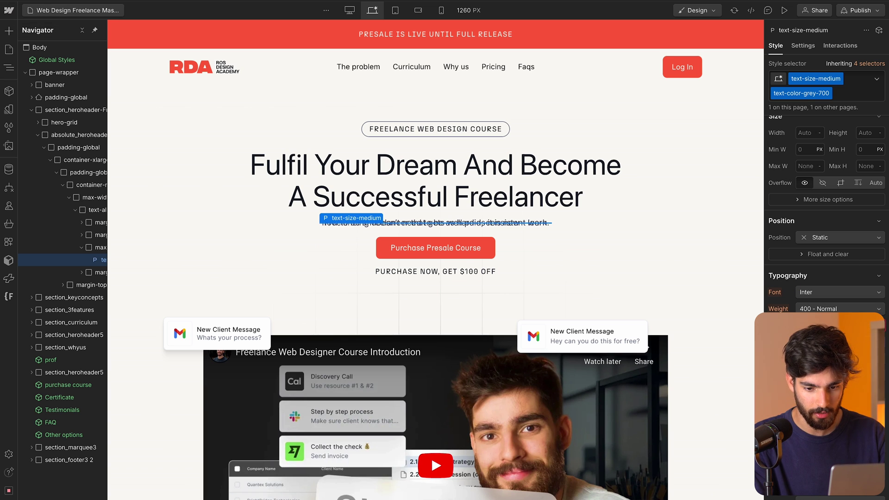
{"action": "key", "text": "ctrl+z"}
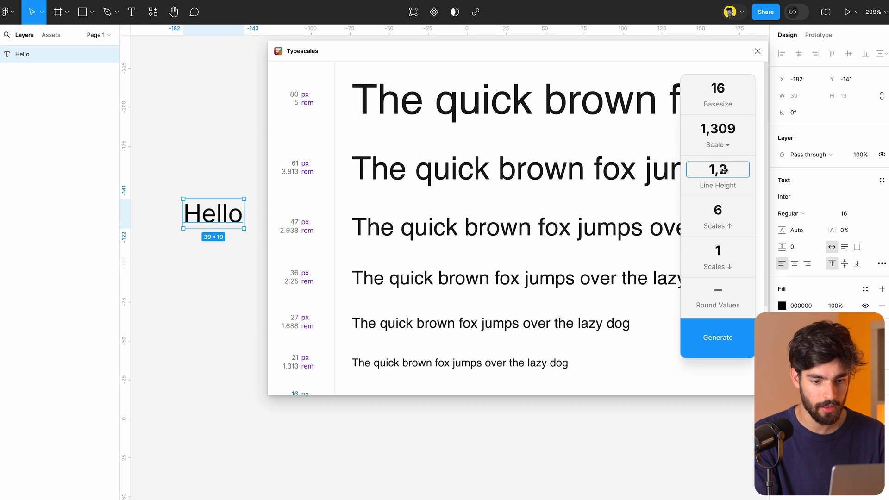
- Set Line Height to 1.5, generate the type-scale frame, then undo it
{"action": "key", "text": "BackSpace"}
{"action": "type", "text": "5"}
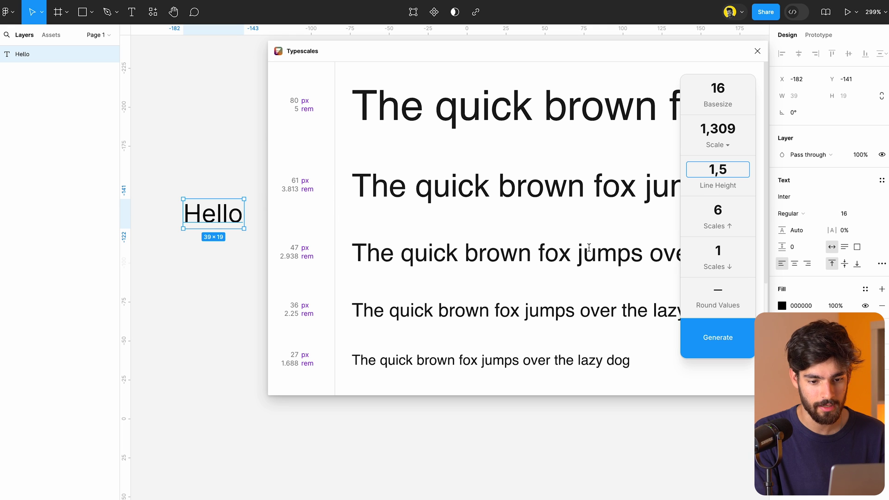
{"action": "left_click", "coordinate": [718, 338]}
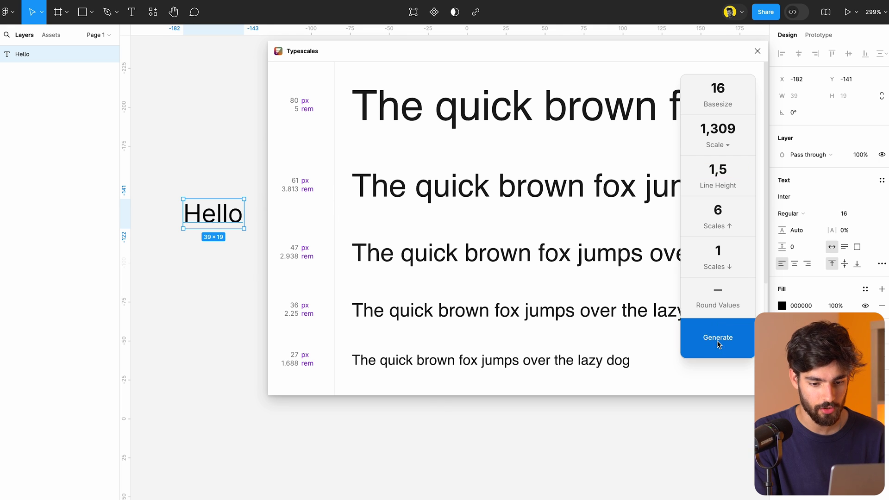
{"action": "scroll", "coordinate": [475, 160], "scroll_direction": "down", "scroll_amount": 3}
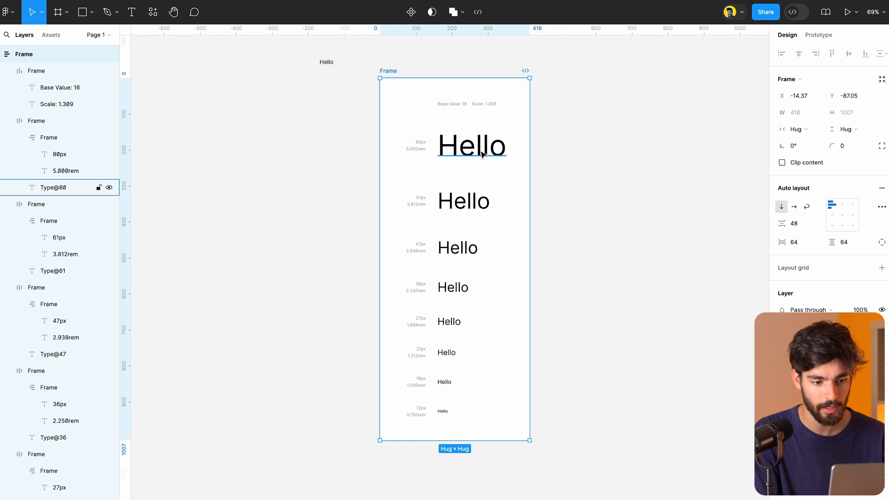
{"action": "key", "text": "ctrl+z"}
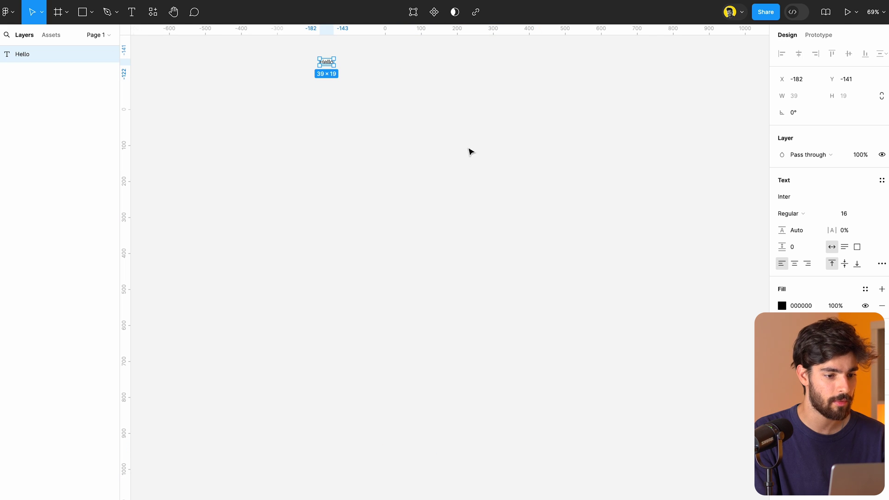
- Retype the sample text as 'The small brown fox jumps over the' and relaunch Typescales
{"action": "double_click", "coordinate": [329, 63]}
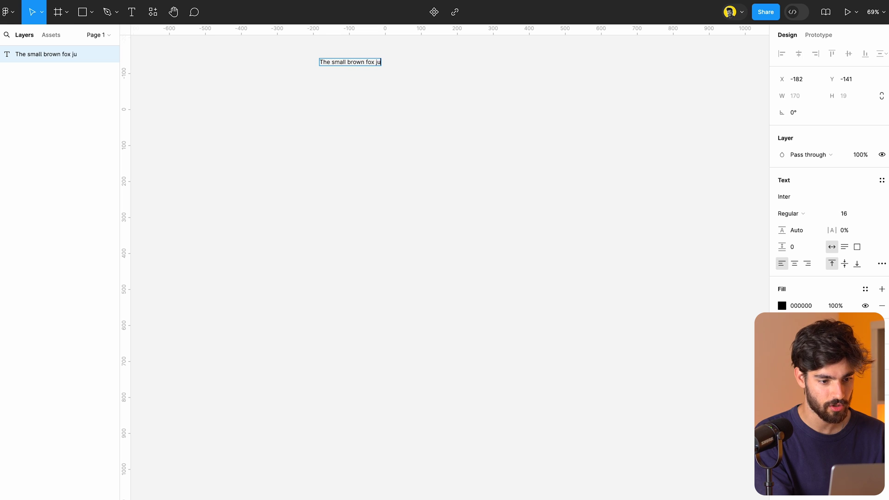
{"action": "key", "text": "Escape"}
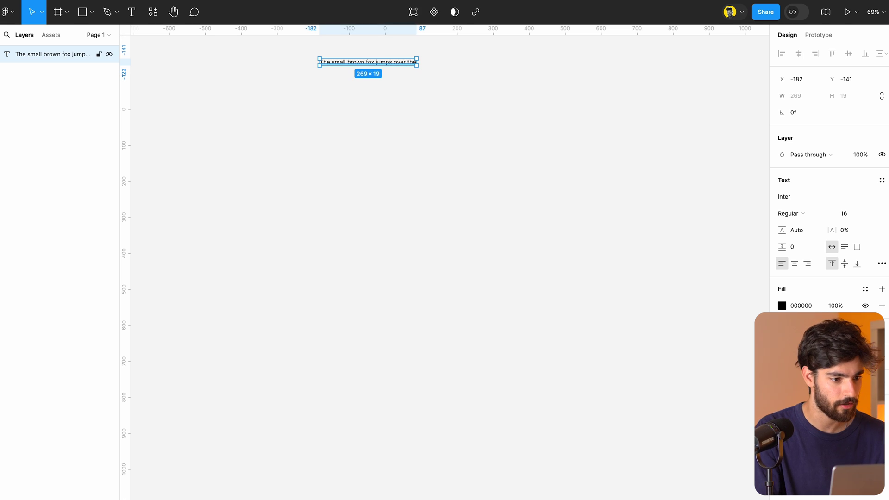
{"action": "left_click", "coordinate": [153, 12]}
{"action": "left_click", "coordinate": [222, 129]}
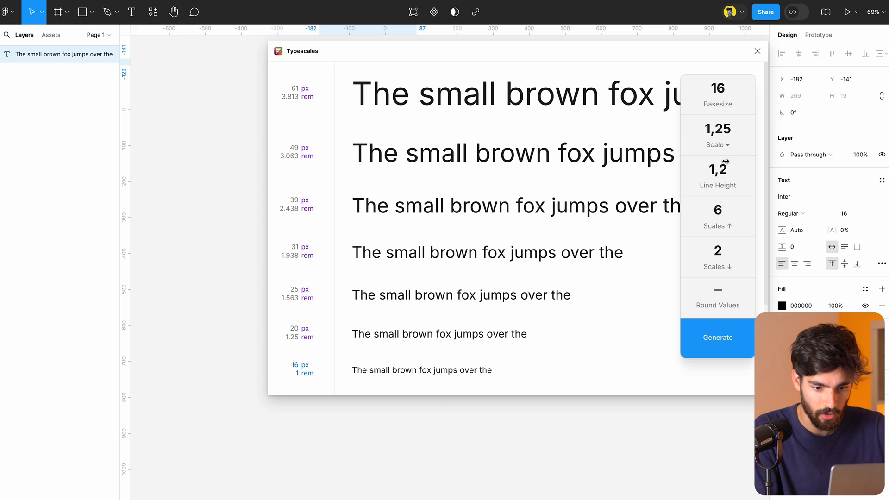
- Generate a type scale with 1.5 line height, 1.309 Golden Ratio ½ and 1 smaller size
{"action": "key", "text": "BackSpace"}
{"action": "key", "text": "BackSpace"}
{"action": "key", "text": "BackSpace"}
{"action": "type", "text": "2"}
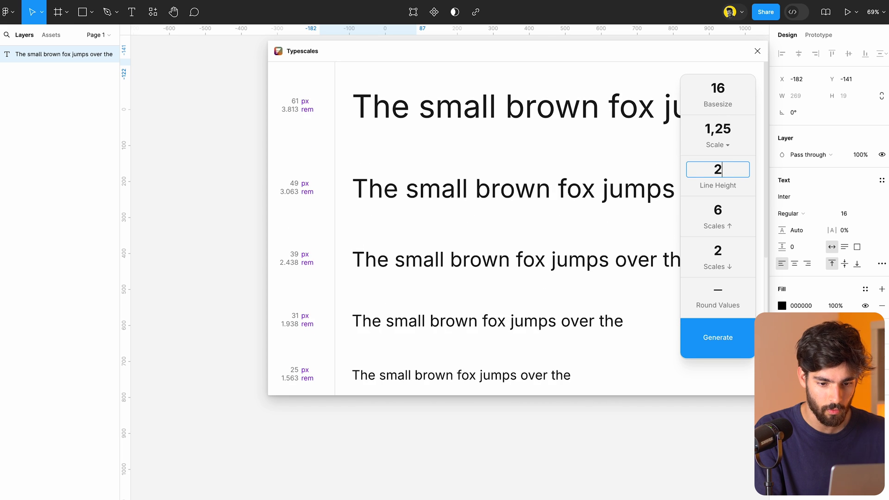
{"action": "key", "text": "BackSpace"}
{"action": "type", "text": "1.5"}
{"action": "left_click", "coordinate": [718, 129]}
{"action": "left_click", "coordinate": [717, 144]}
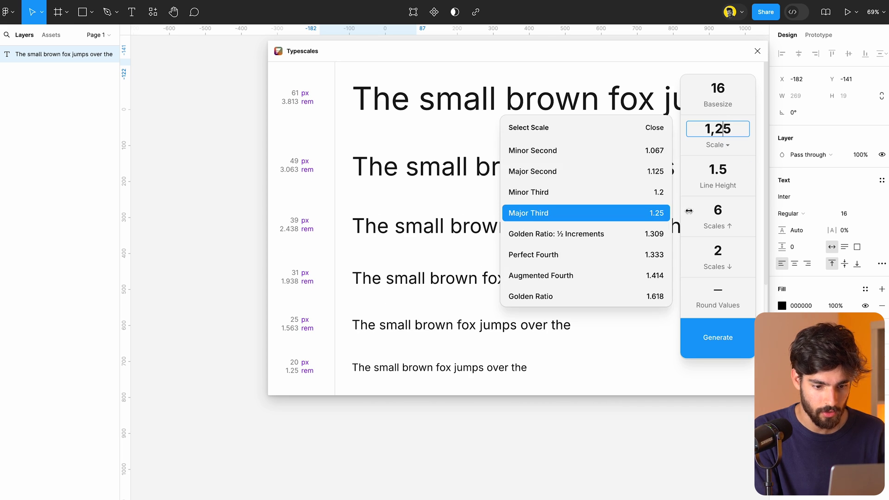
{"action": "left_click", "coordinate": [628, 234]}
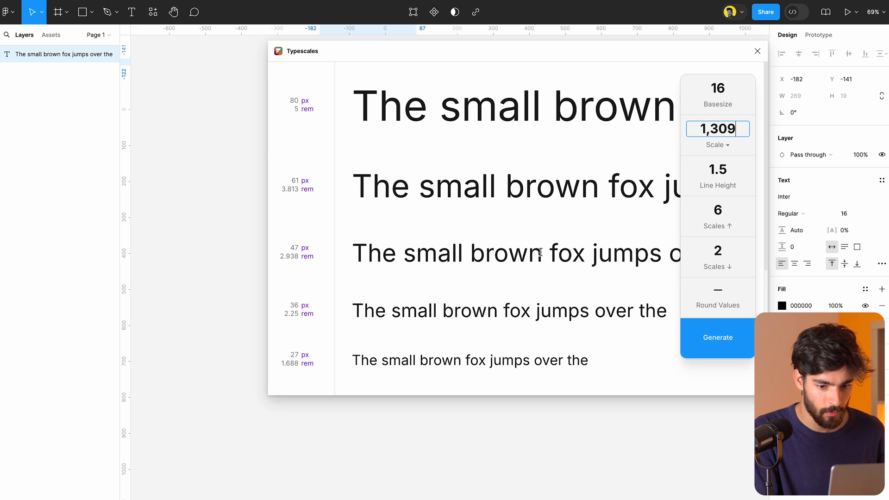
{"action": "left_click", "coordinate": [705, 257]}
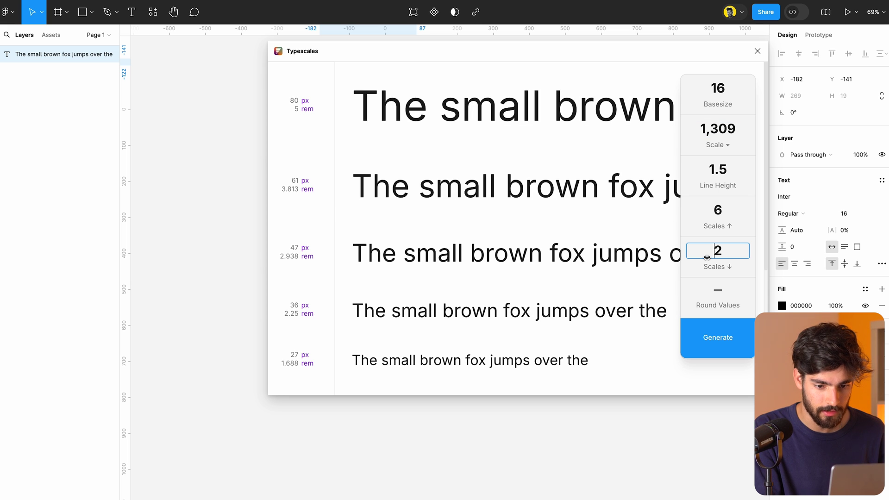
{"action": "left_click", "coordinate": [728, 339]}
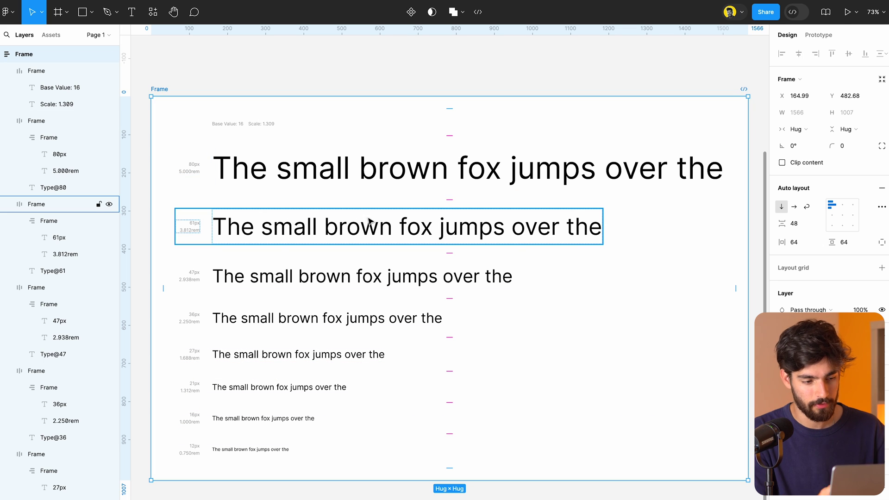
- Zoom out and drag the type-scale frame right to X 364
{"action": "scroll", "coordinate": [369, 220], "scroll_direction": "down", "scroll_amount": 2}
{"action": "scroll", "coordinate": [369, 220], "scroll_direction": "left", "scroll_amount": 1}
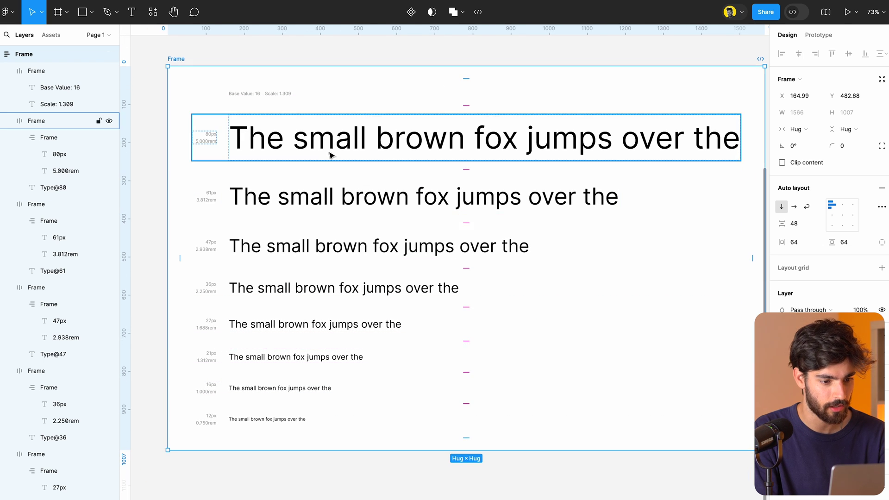
{"action": "key", "text": "Escape"}
{"action": "key", "text": "shift+1"}
{"action": "left_click_drag", "start_coordinate": [289, 133], "coordinate": [337, 133]}
{"action": "scroll", "coordinate": [308, 90], "scroll_direction": "down", "scroll_amount": 2}
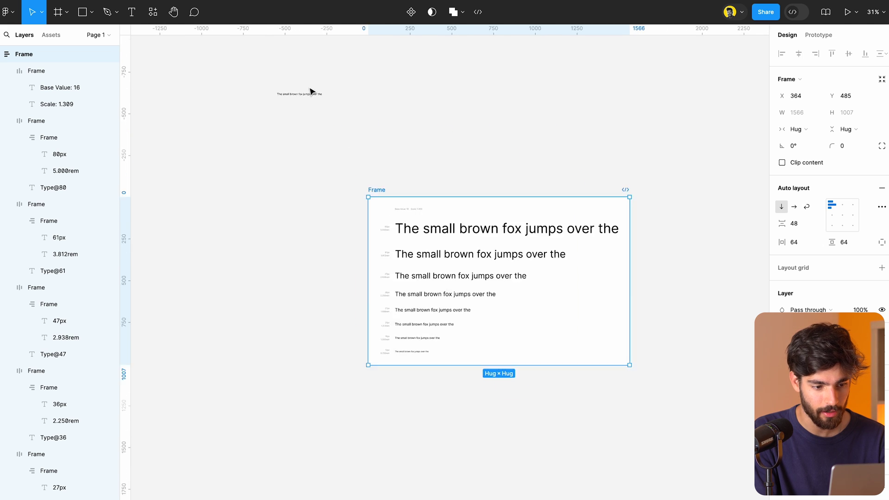
{"action": "left_click", "coordinate": [313, 98]}
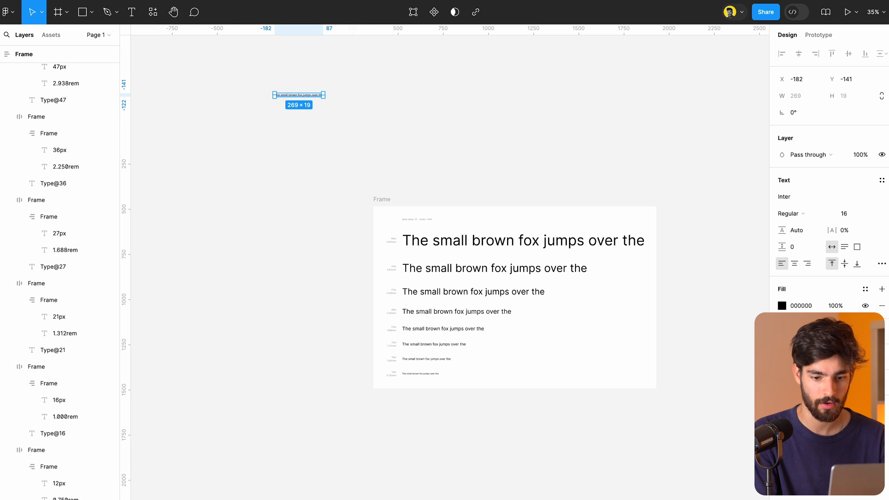
- Change the small sample text's font to Aeonik
{"action": "left_click", "coordinate": [801, 199]}
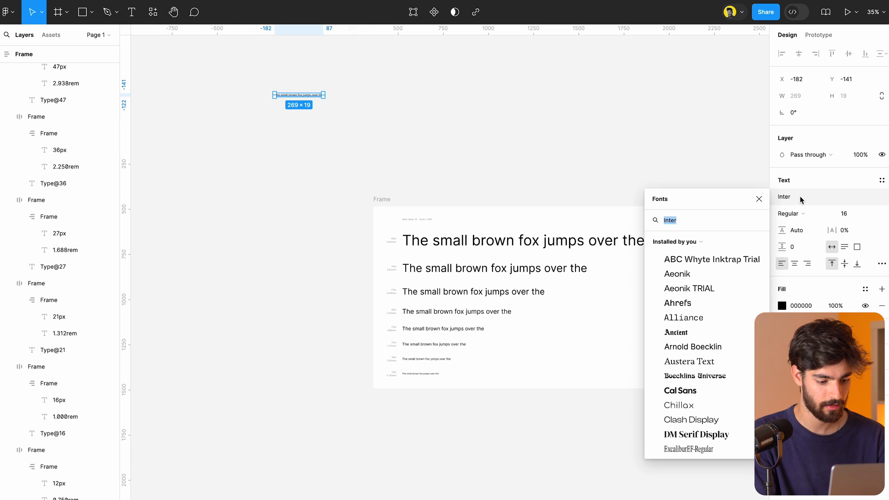
{"action": "left_click", "coordinate": [701, 279]}
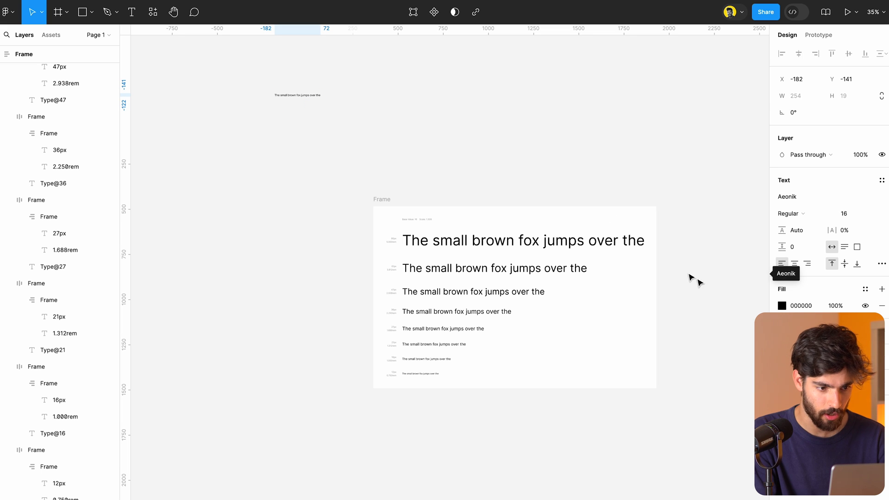
{"action": "key", "text": "shift+2"}
- Generate an Aeonik type scale, set it to Hug and move it, then delete it
{"action": "left_click", "coordinate": [152, 12]}
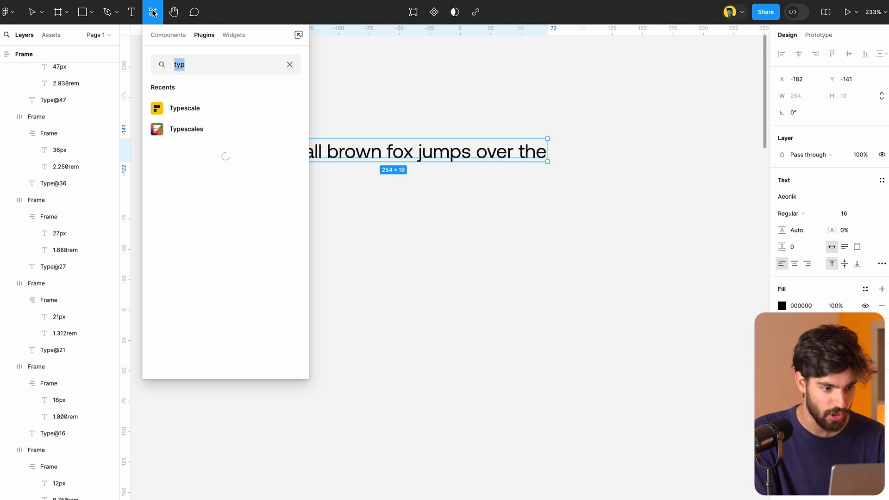
{"action": "left_click", "coordinate": [208, 130]}
{"action": "left_click", "coordinate": [708, 340]}
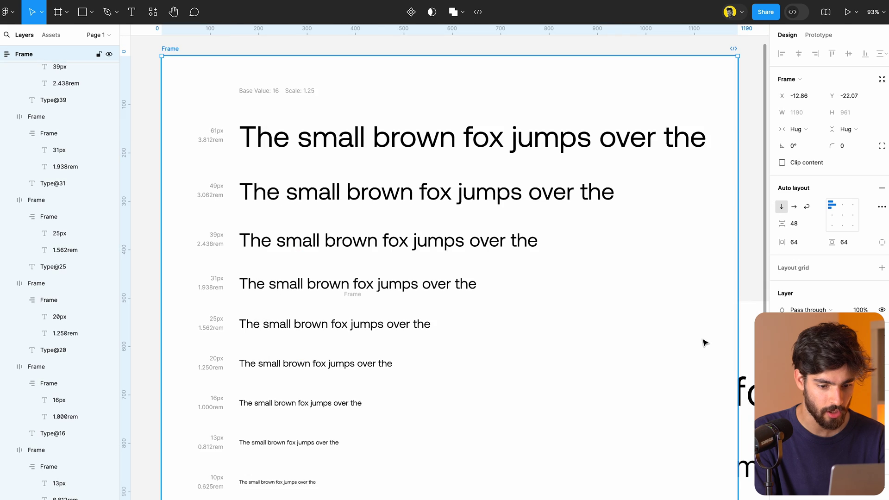
{"action": "double_click", "coordinate": [361, 53]}
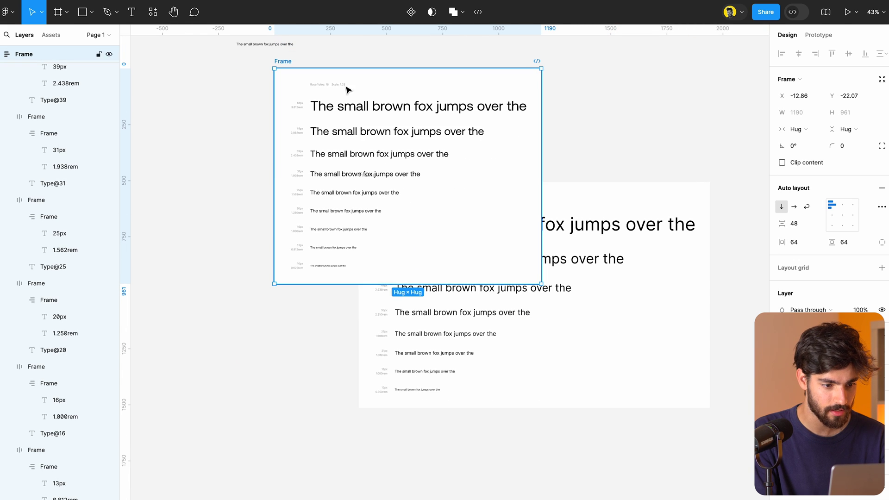
{"action": "left_click_drag", "start_coordinate": [327, 80], "coordinate": [448, 214]}
{"action": "scroll", "coordinate": [448, 214], "scroll_direction": "up", "scroll_amount": 5}
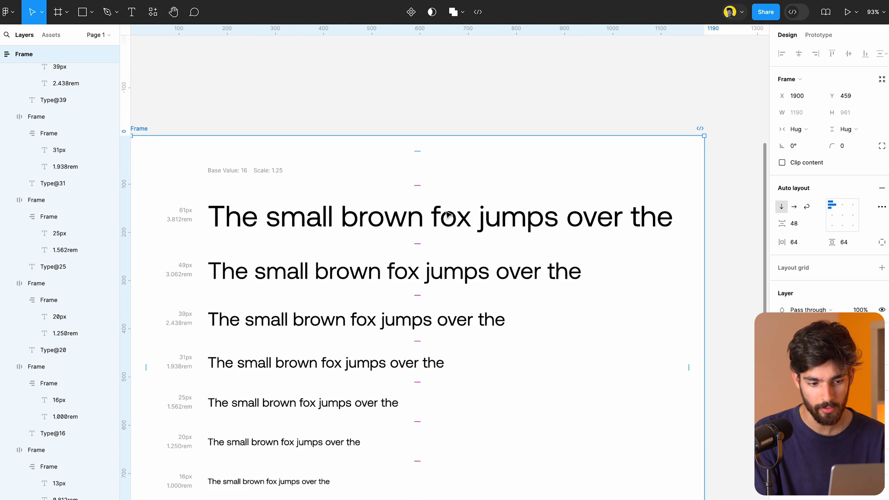
{"action": "key", "text": "Delete"}
{"action": "scroll", "coordinate": [408, 232], "scroll_direction": "down", "scroll_amount": 3}
{"action": "scroll", "coordinate": [408, 231], "scroll_direction": "left", "scroll_amount": 10}
{"action": "scroll", "coordinate": [407, 231], "scroll_direction": "down", "scroll_amount": 2}
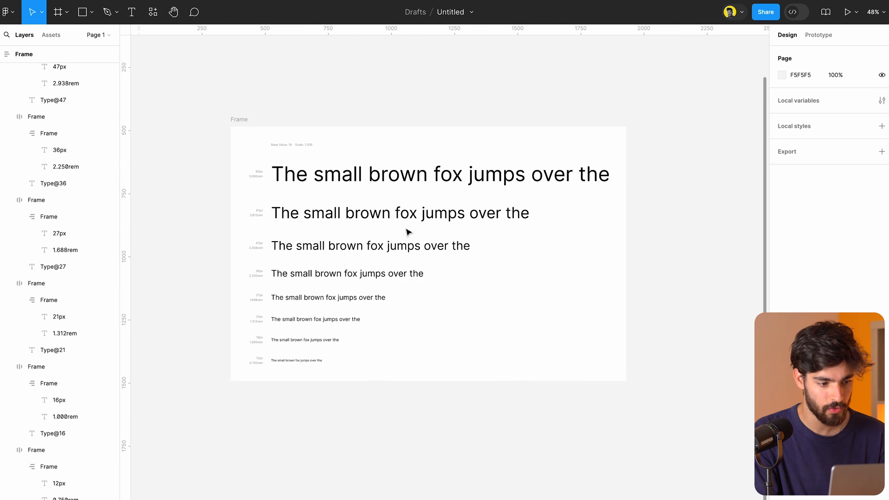
{"action": "double_click", "coordinate": [346, 181]}
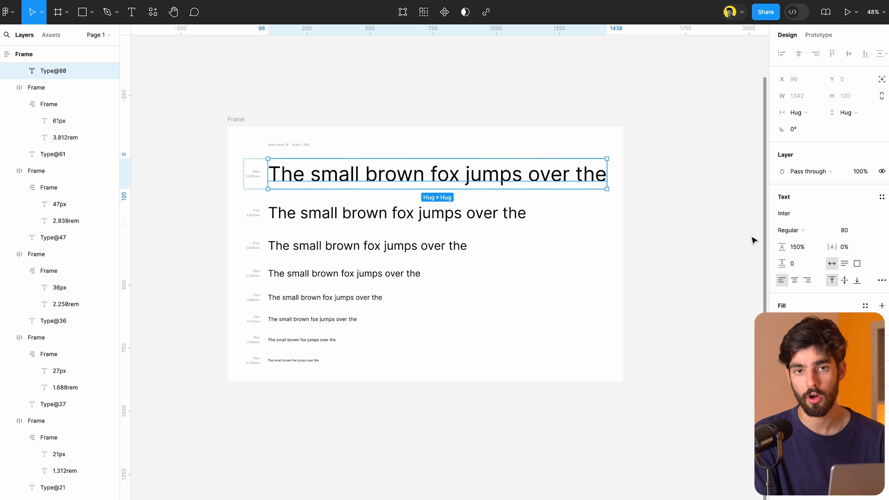
{"action": "scroll", "coordinate": [547, 204], "scroll_direction": "up", "scroll_amount": 2}
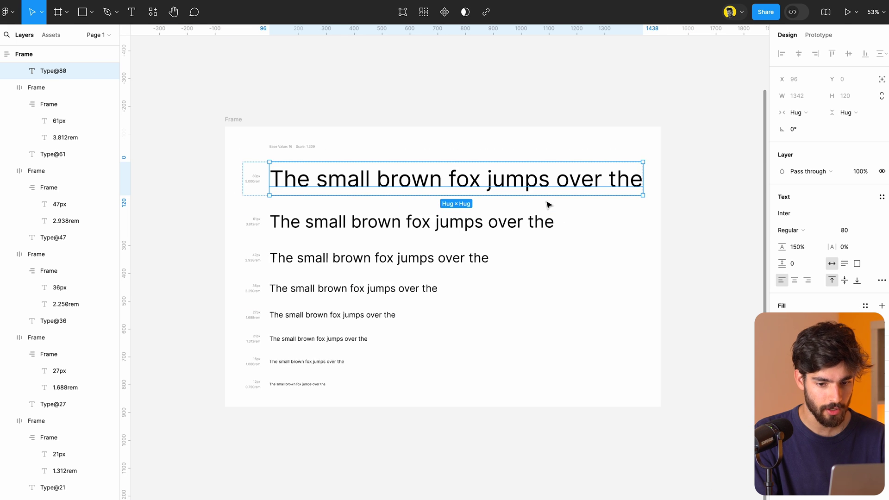
{"action": "left_click", "coordinate": [548, 119]}
{"action": "scroll", "coordinate": [550, 124], "scroll_direction": "right", "scroll_amount": 5}
{"action": "scroll", "coordinate": [550, 123], "scroll_direction": "right", "scroll_amount": 2}
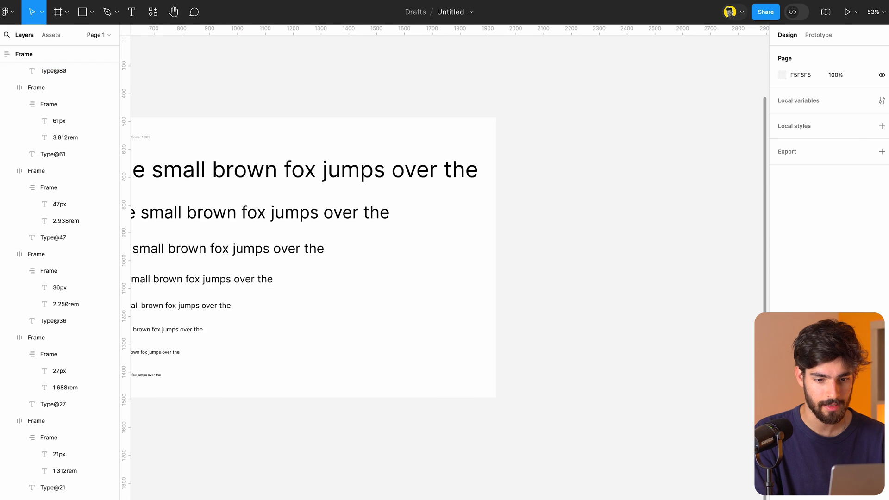
{"action": "scroll", "coordinate": [515, 232], "scroll_direction": "left", "scroll_amount": 10}
{"action": "scroll", "coordinate": [513, 232], "scroll_direction": "right", "scroll_amount": 10}
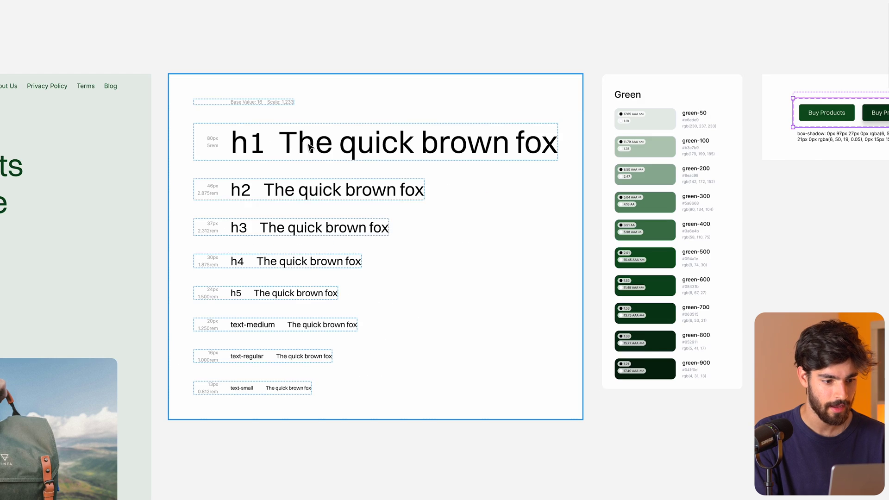
{"action": "scroll", "coordinate": [213, 176], "scroll_direction": "up", "scroll_amount": 3}
{"action": "left_click", "coordinate": [212, 173]}
{"action": "key", "text": "ctrl+backslash"}
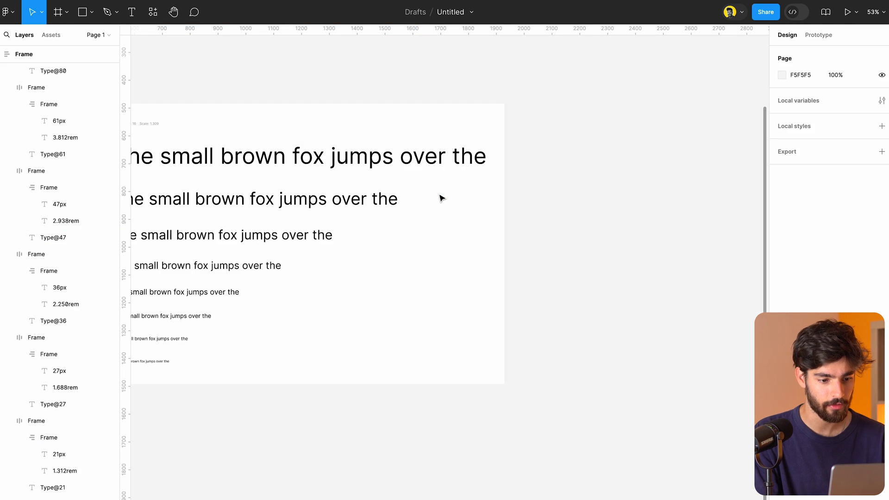
{"action": "scroll", "coordinate": [433, 197], "scroll_direction": "left", "scroll_amount": 5}
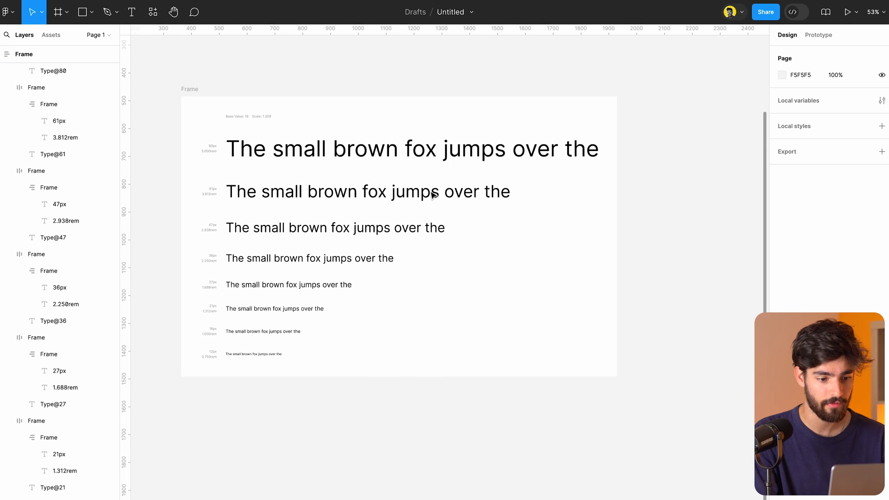
- Create an 'h1' text style from Type@80, described 'the main h1 for the site'
{"action": "left_click", "coordinate": [261, 156]}
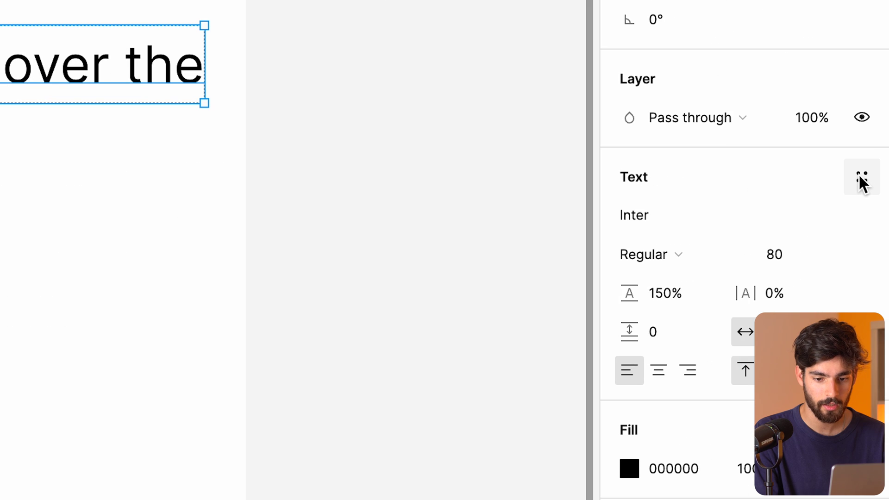
{"action": "left_click", "coordinate": [881, 197]}
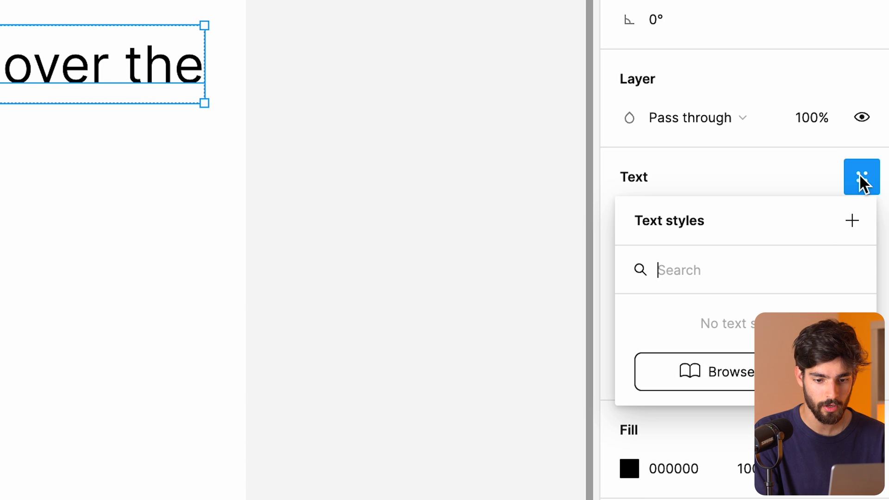
{"action": "left_click", "coordinate": [853, 227]}
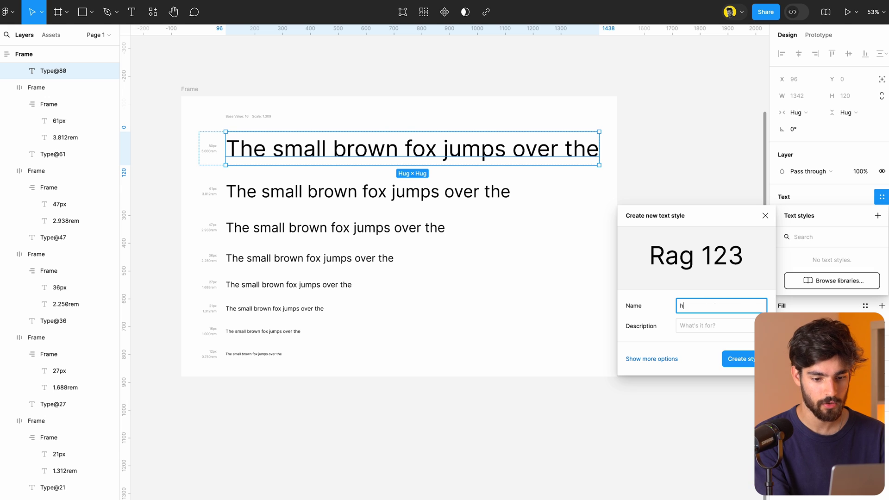
{"action": "left_click", "coordinate": [688, 326]}
{"action": "type", "text": "the main h1 for the "}
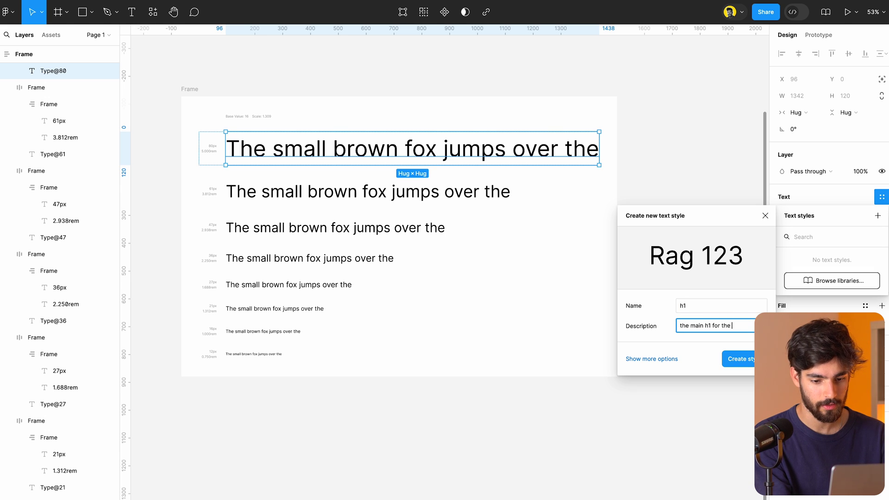
{"action": "type", "text": "site"}
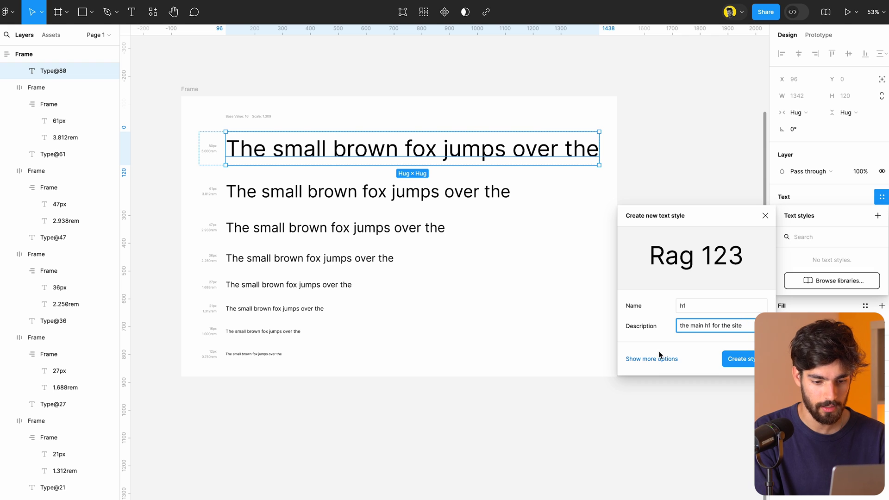
{"action": "left_click", "coordinate": [665, 357]}
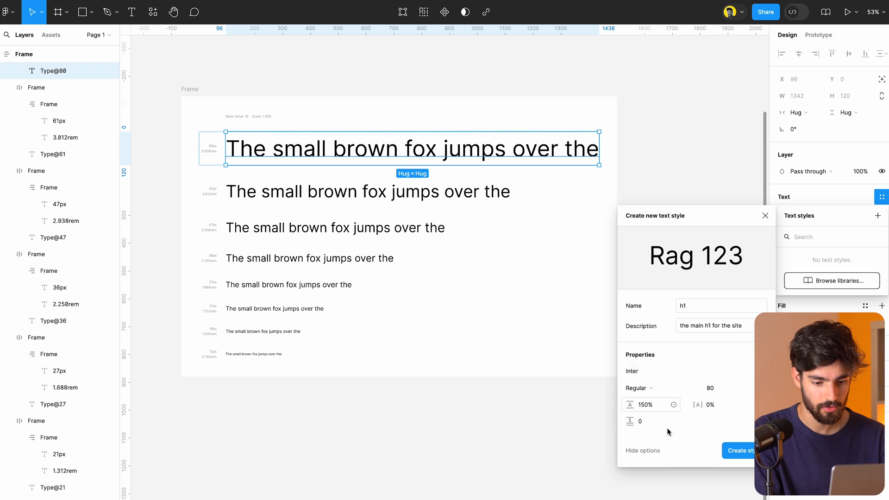
{"action": "left_click", "coordinate": [740, 451]}
{"action": "left_click", "coordinate": [665, 220]}
- Paste the copied Hero Header 01 layout into an open area of the canvas
{"action": "scroll", "coordinate": [665, 220], "scroll_direction": "right", "scroll_amount": 6}
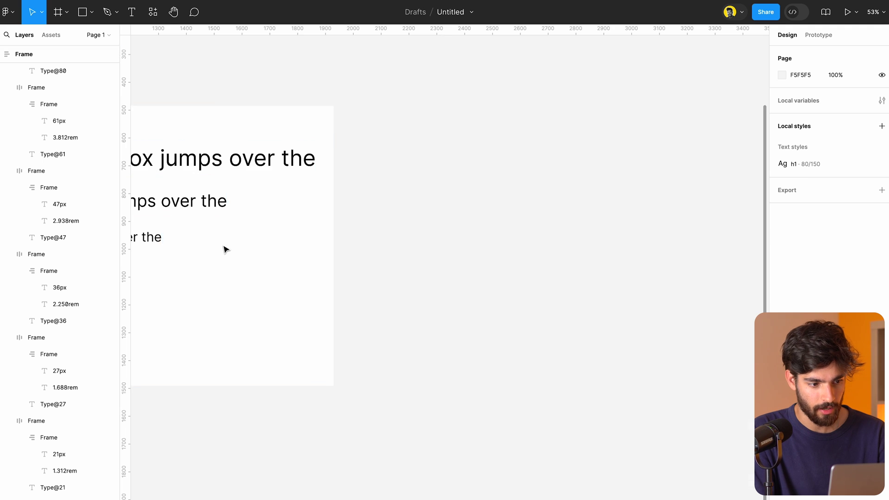
{"action": "scroll", "coordinate": [419, 230], "scroll_direction": "right", "scroll_amount": 5}
{"action": "left_click", "coordinate": [419, 229]}
{"action": "key", "text": "ctrl+v"}
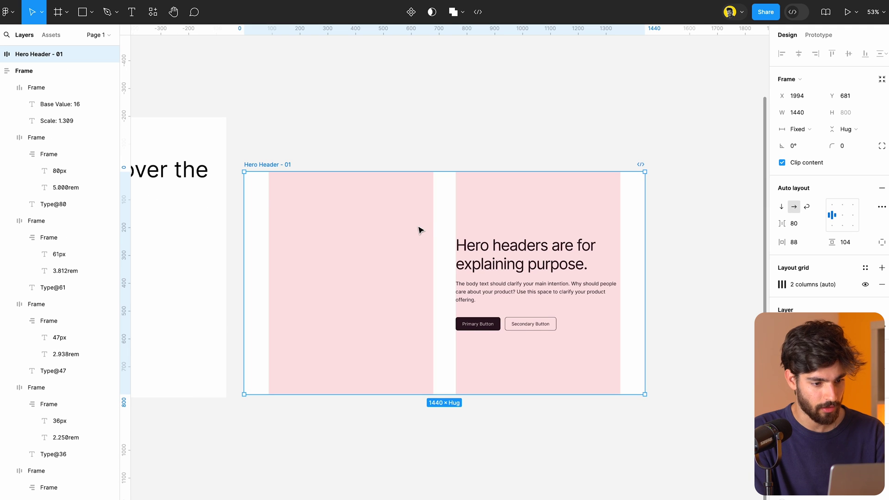
{"action": "left_click_drag", "start_coordinate": [264, 164], "coordinate": [311, 91]}
- Apply the h1 text style to the hero header's heading
{"action": "left_click", "coordinate": [398, 44]}
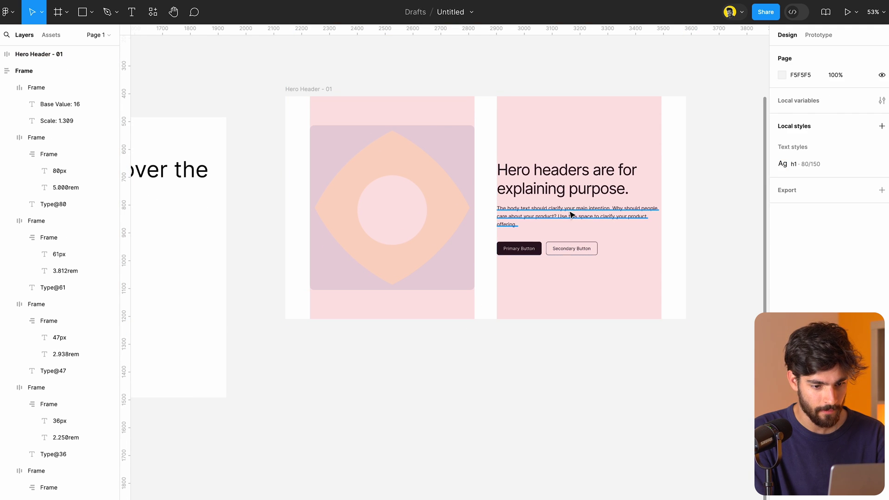
{"action": "left_click", "coordinate": [567, 180], "text": "ctrl"}
{"action": "left_click", "coordinate": [882, 199]}
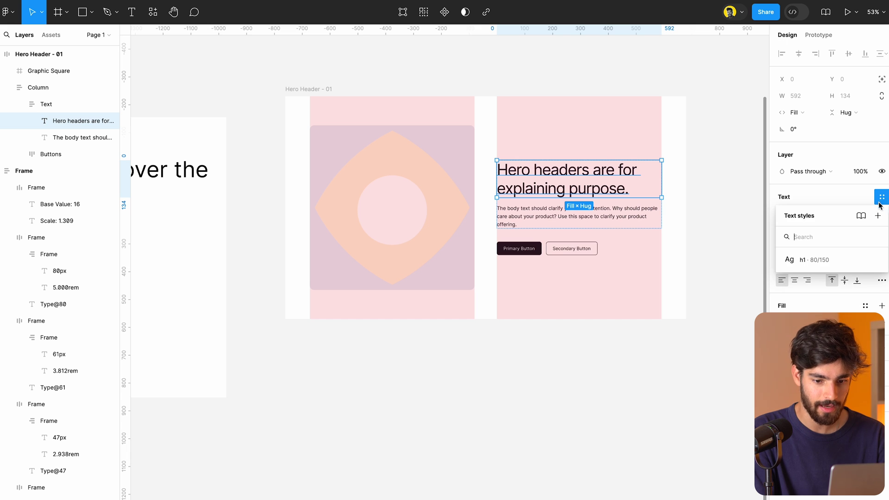
{"action": "left_click", "coordinate": [829, 262]}
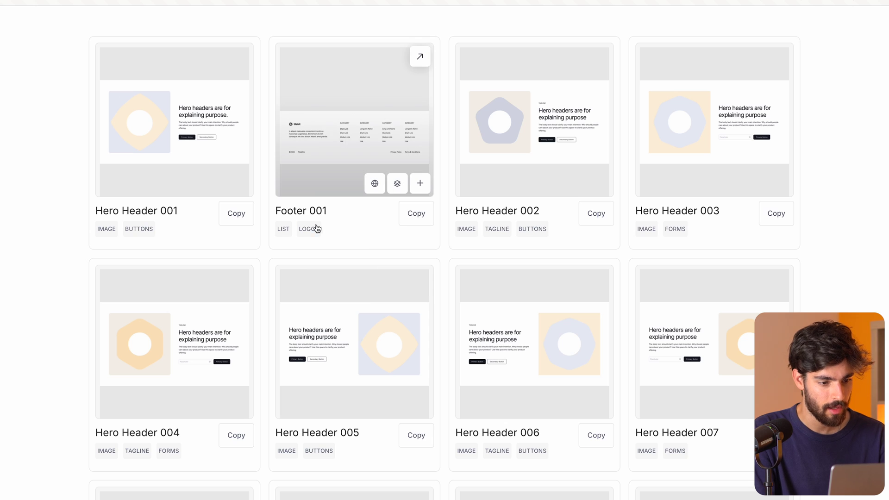
- Filter the library's Text Layout options to Text Center only
{"action": "scroll", "coordinate": [285, 228], "scroll_direction": "up", "scroll_amount": 5}
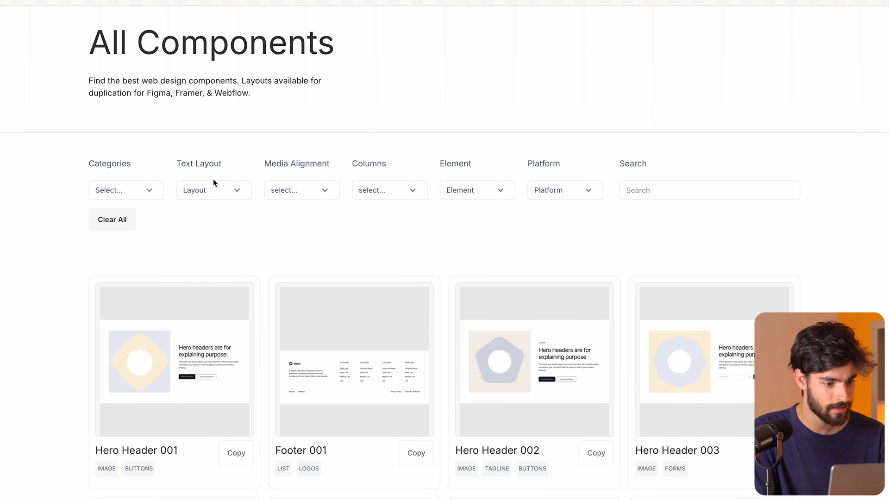
{"action": "left_click", "coordinate": [217, 193]}
{"action": "left_click", "coordinate": [216, 278]}
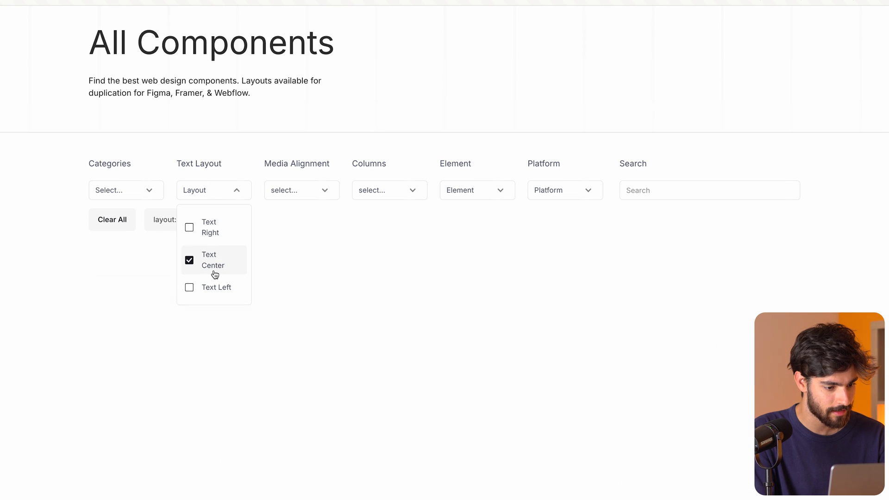
- Copy Hero Header 009 for Figma and paste it into the Figma draft
{"action": "scroll", "coordinate": [244, 281], "scroll_direction": "down", "scroll_amount": 5}
{"action": "left_click", "coordinate": [236, 269]}
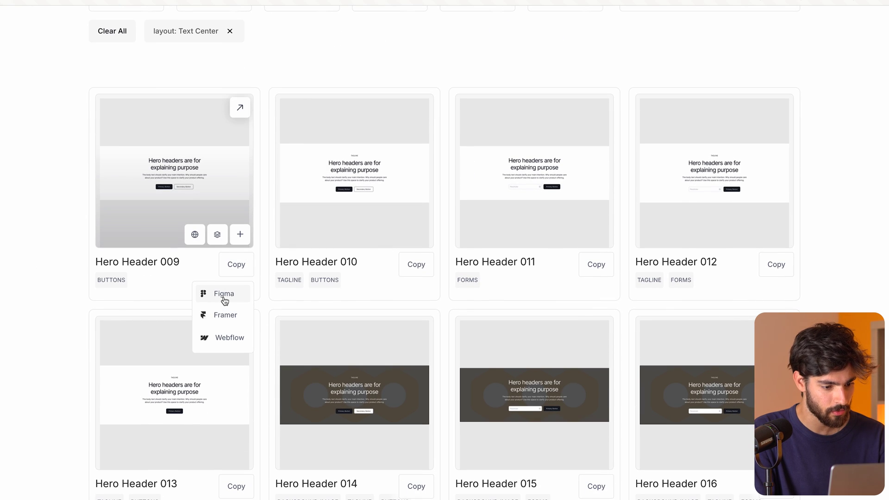
{"action": "left_click", "coordinate": [224, 299]}
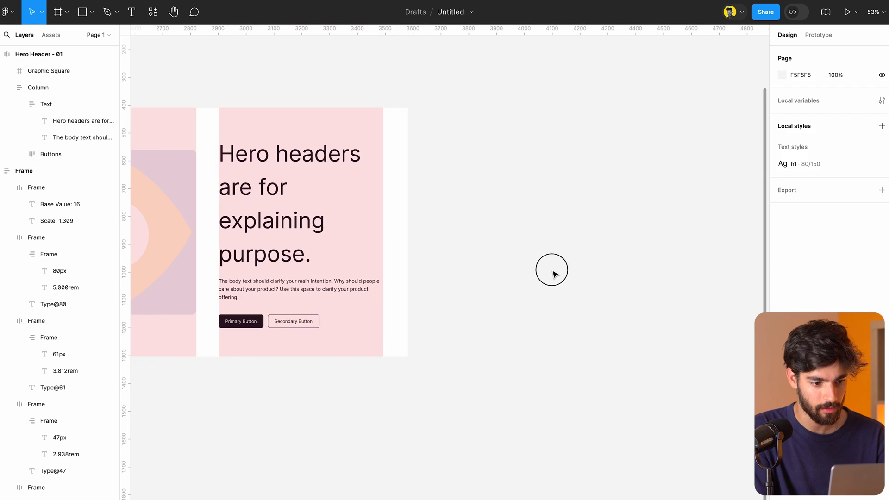
{"action": "key", "text": "super+v"}
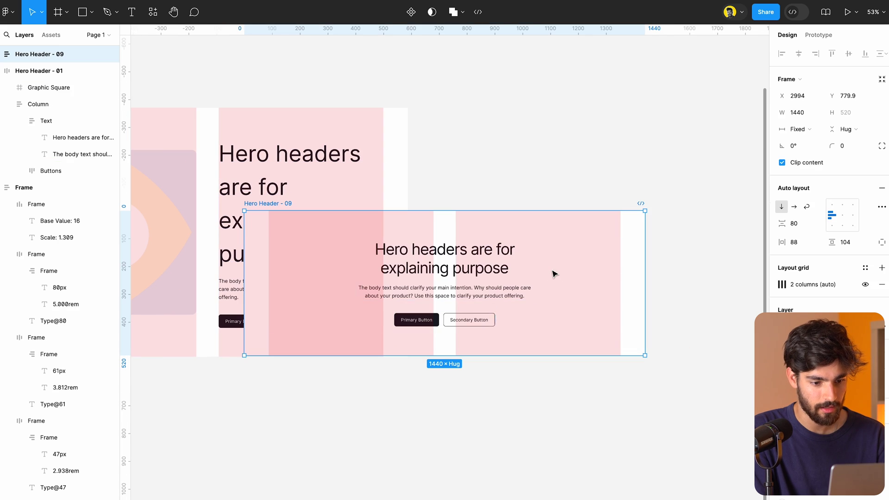
- Move Hero Header - 09, apply h1 to its heading and widen the heading to 841.66
{"action": "left_click_drag", "start_coordinate": [526, 235], "coordinate": [708, 133]}
{"action": "left_click", "coordinate": [606, 158], "text": "super"}
{"action": "left_click", "coordinate": [882, 197]}
{"action": "left_click", "coordinate": [810, 259]}
{"action": "scroll", "coordinate": [625, 196], "scroll_direction": "right", "scroll_amount": 4}
{"action": "left_click_drag", "start_coordinate": [634, 196], "coordinate": [663, 187]}
{"action": "left_click", "coordinate": [573, 346]}
{"action": "scroll", "coordinate": [602, 315], "scroll_direction": "right", "scroll_amount": 2}
{"action": "key", "text": "super+z"}
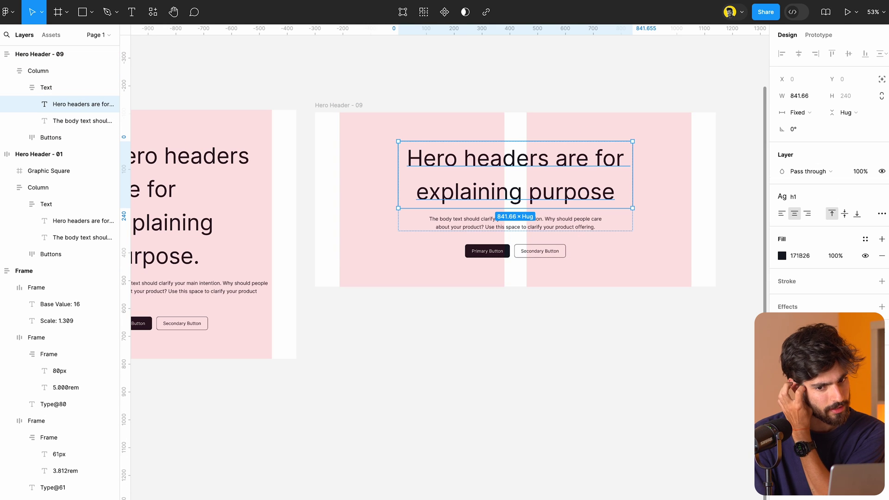
{"action": "left_click", "coordinate": [859, 202]}
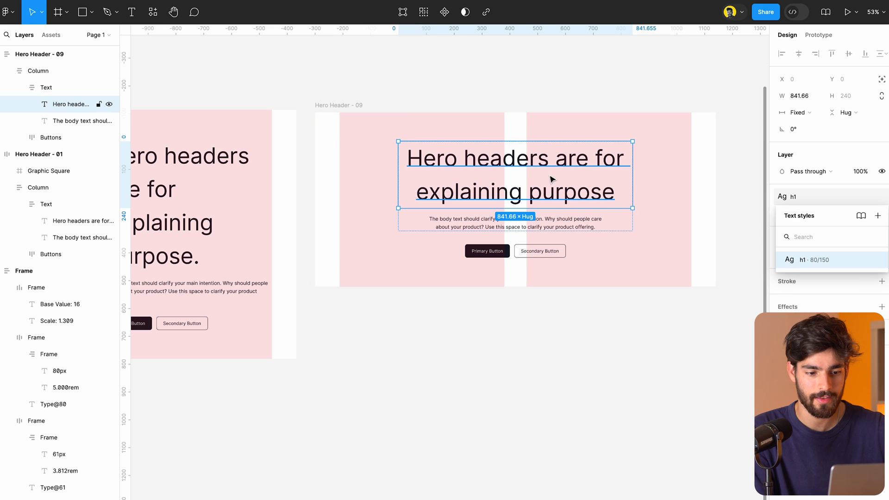
- Change the h1 text style's line height from 150% to 120%
{"action": "left_click", "coordinate": [876, 259]}
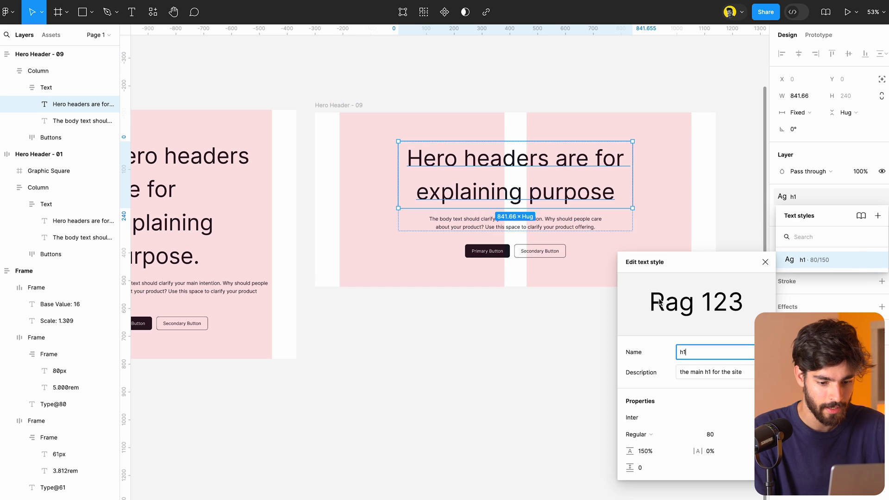
{"action": "left_click", "coordinate": [649, 452]}
{"action": "type", "text": "120"}
{"action": "key", "text": "Return"}
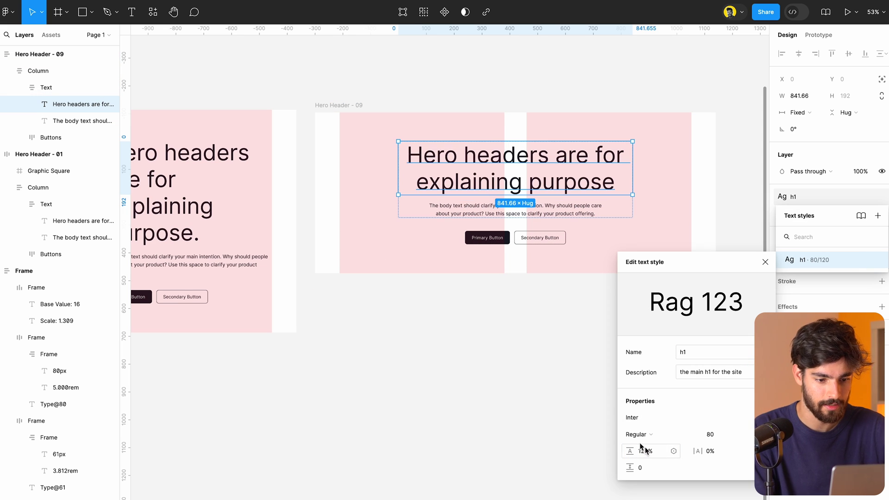
{"action": "left_click", "coordinate": [418, 361]}
{"action": "scroll", "coordinate": [418, 362], "scroll_direction": "left", "scroll_amount": 5}
{"action": "scroll", "coordinate": [447, 214], "scroll_direction": "down", "scroll_amount": 3}
{"action": "scroll", "coordinate": [449, 214], "scroll_direction": "left", "scroll_amount": 5}
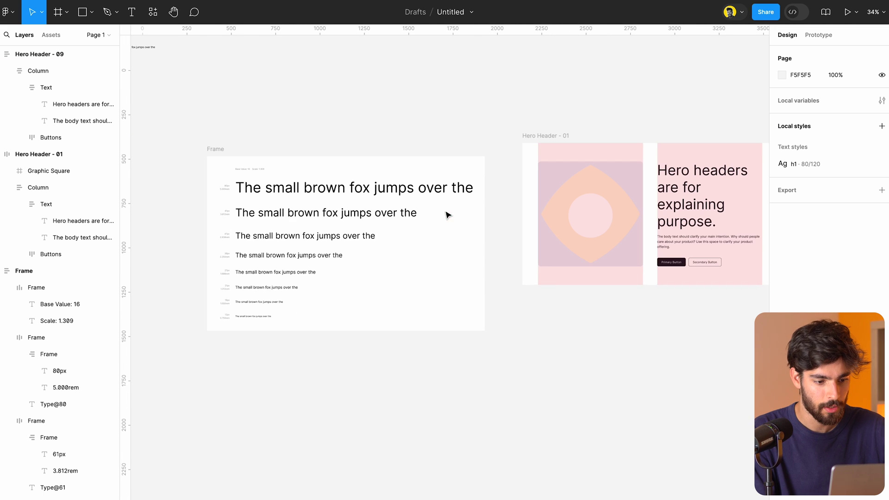
- Save the 61px and 47px sample lines as new text styles h2 and h3
{"action": "left_click", "coordinate": [389, 185]}
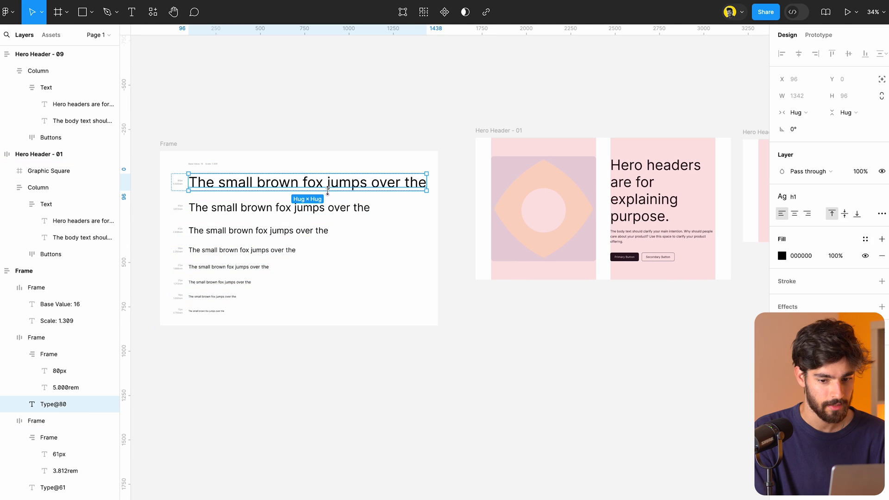
{"action": "left_click", "coordinate": [352, 207]}
{"action": "left_click", "coordinate": [881, 198]}
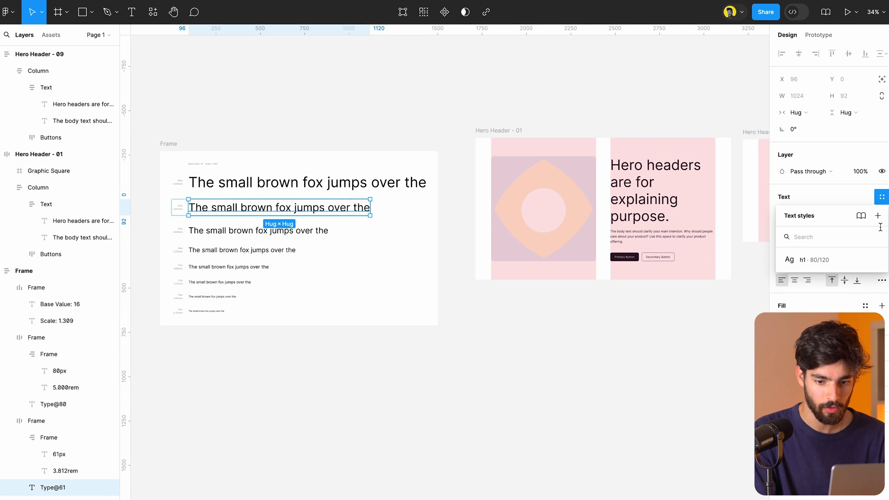
{"action": "left_click", "coordinate": [877, 216]}
{"action": "type", "text": "h2"}
{"action": "key", "text": "Return"}
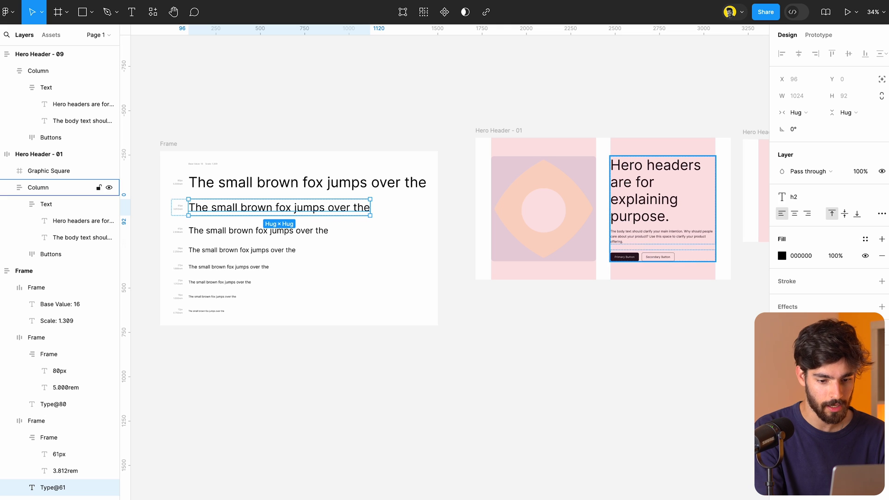
{"action": "left_click", "coordinate": [278, 230]}
{"action": "left_click", "coordinate": [881, 197]}
{"action": "left_click", "coordinate": [877, 216]}
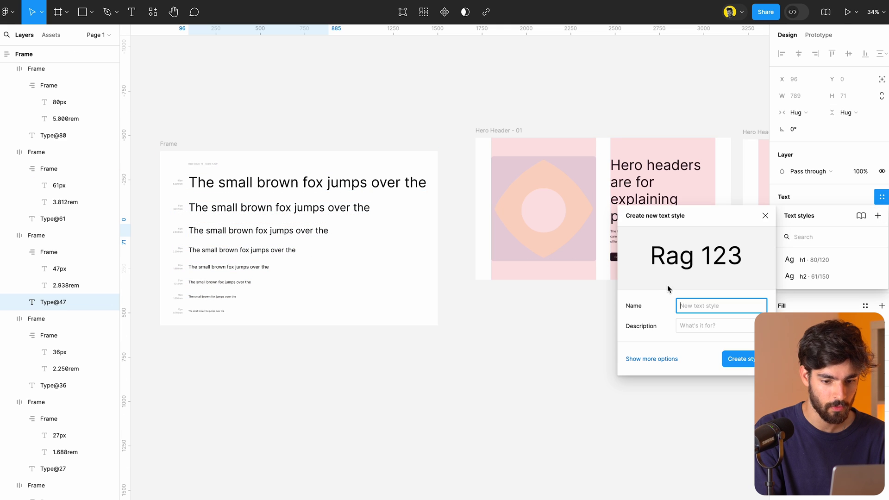
{"action": "type", "text": "h3"}
{"action": "key", "text": "Return"}
- Save the 36px and 27px sample lines as new text styles h4 and h5
{"action": "left_click", "coordinate": [260, 250]}
{"action": "left_click", "coordinate": [881, 197]}
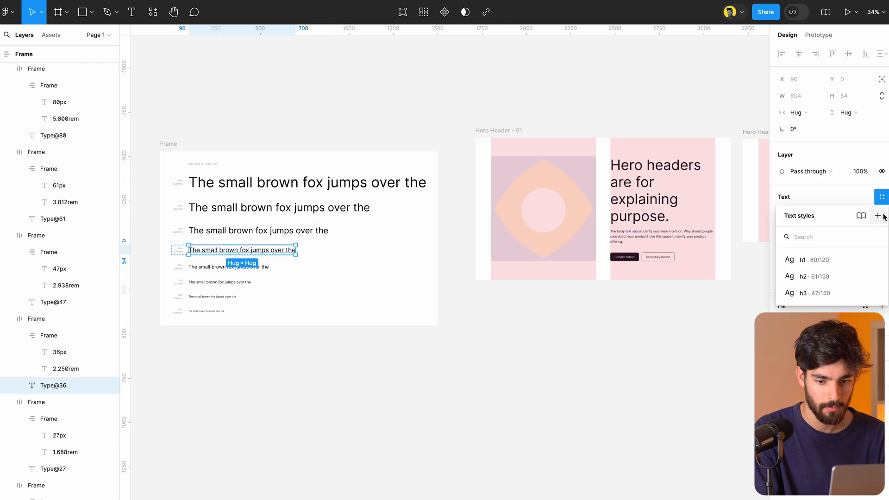
{"action": "left_click", "coordinate": [877, 216]}
{"action": "type", "text": "h4"}
{"action": "key", "text": "Return"}
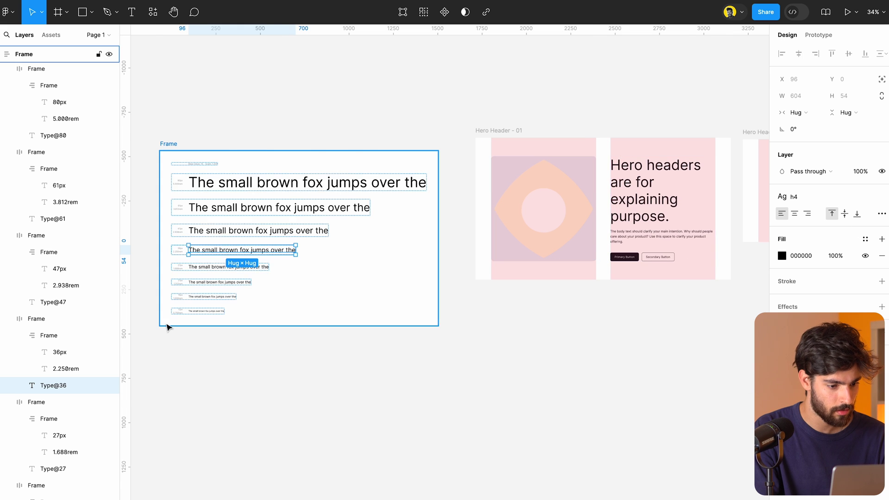
{"action": "scroll", "coordinate": [163, 280], "scroll_direction": "up", "scroll_amount": 5}
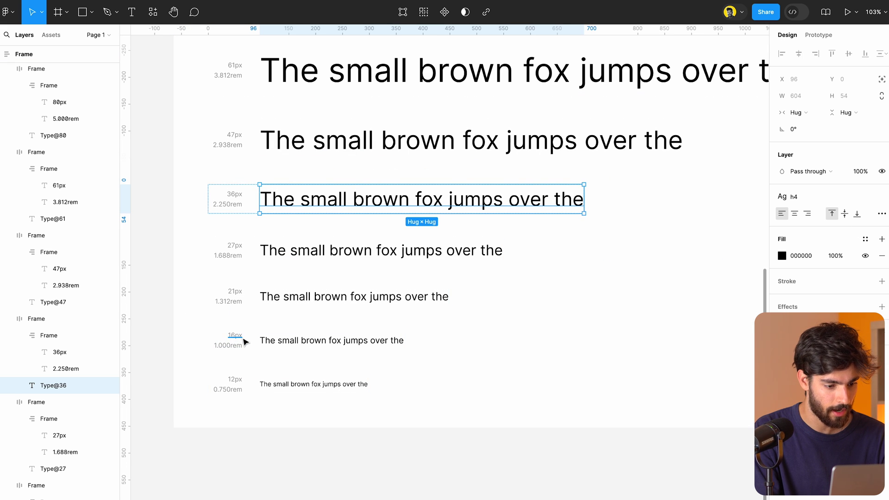
{"action": "left_click", "coordinate": [280, 246]}
{"action": "left_click", "coordinate": [882, 197]}
{"action": "left_click", "coordinate": [878, 215]}
{"action": "type", "text": "h"}
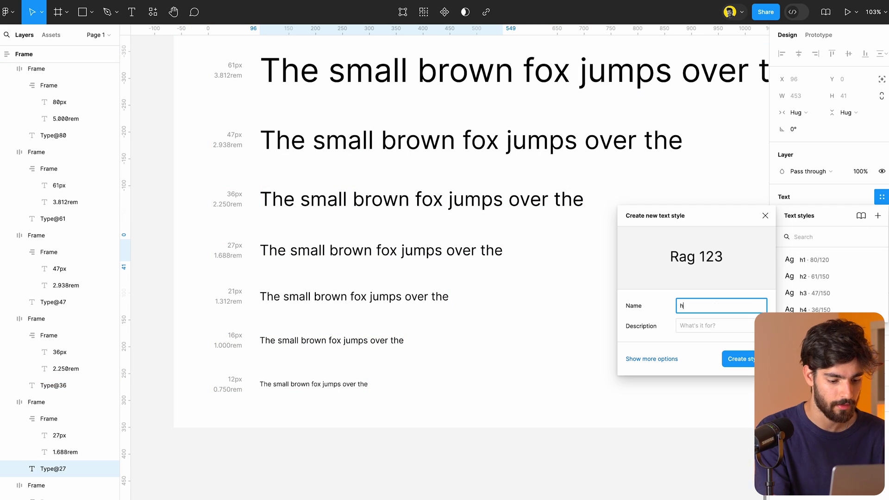
{"action": "type", "text": "5"}
{"action": "key", "text": "Return"}
- Create large body from the 21px line and regular body from the 16px line
{"action": "left_click", "coordinate": [354, 296]}
{"action": "left_click", "coordinate": [882, 197]}
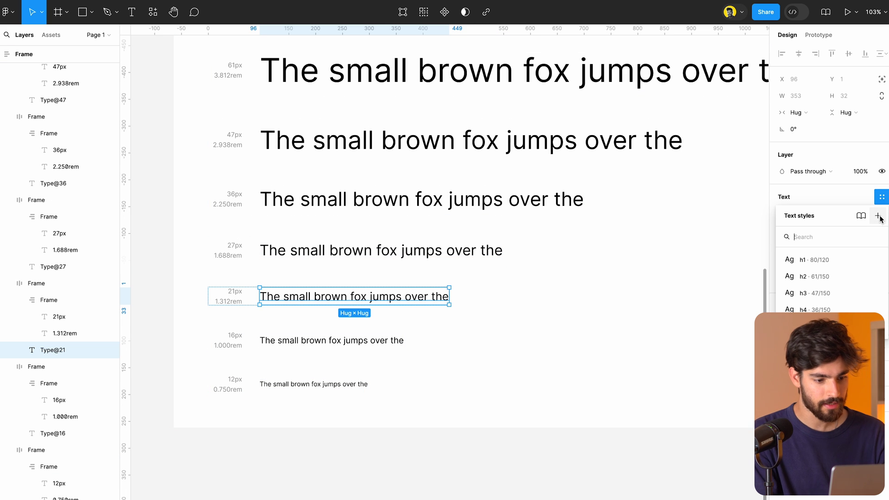
{"action": "left_click", "coordinate": [879, 216]}
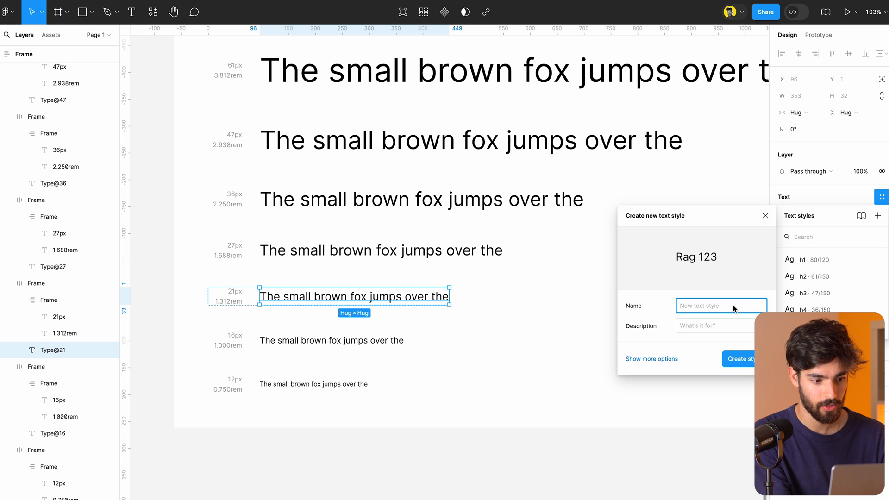
{"action": "left_click", "coordinate": [52, 433]}
{"action": "left_click", "coordinate": [882, 196]}
{"action": "left_click", "coordinate": [878, 215]}
{"action": "type", "text": "regular bod"}
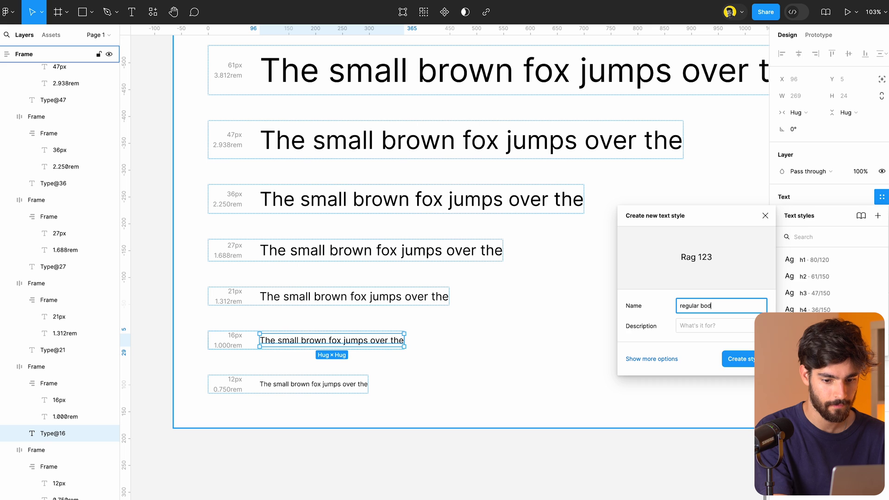
{"action": "type", "text": "y"}
{"action": "key", "text": "Return"}
{"action": "left_click", "coordinate": [349, 385]}
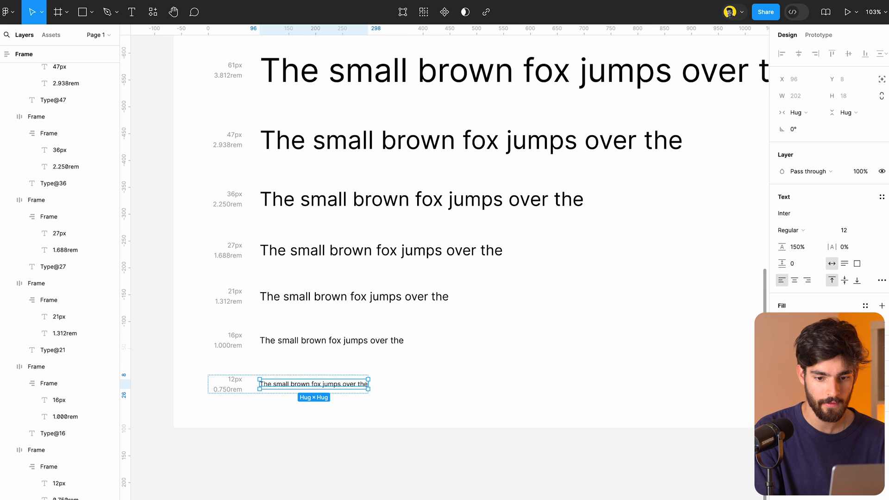
{"action": "left_click", "coordinate": [310, 301]}
{"action": "scroll", "coordinate": [309, 304], "scroll_direction": "down", "scroll_amount": 5}
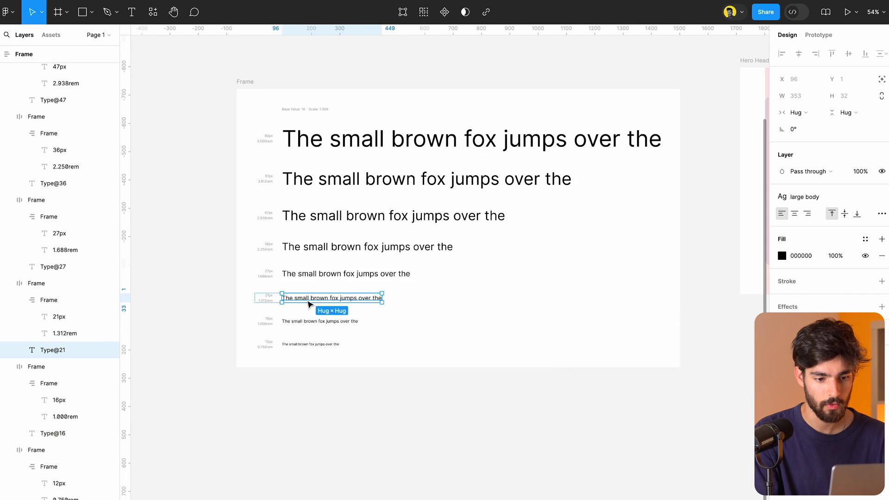
{"action": "scroll", "coordinate": [308, 303], "scroll_direction": "right", "scroll_amount": 10}
{"action": "left_click", "coordinate": [483, 226]}
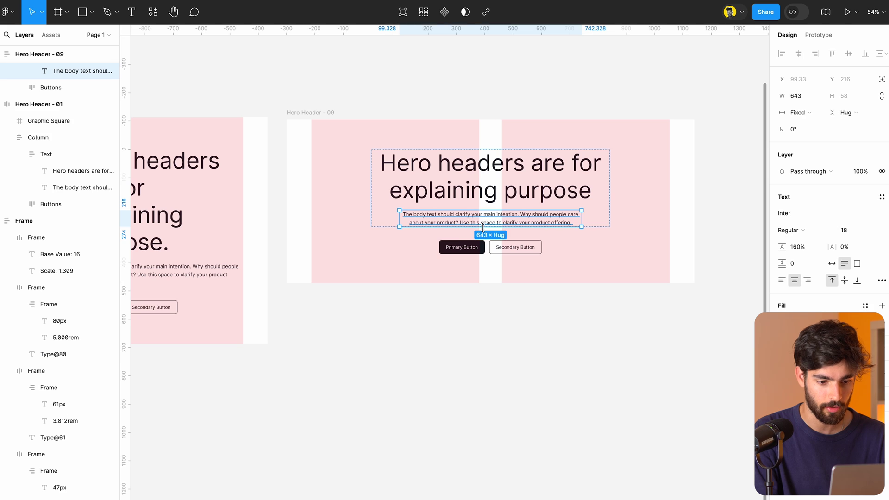
- Delete Hero Header - 09's pink column grid and apply large body to its widened body text
{"action": "left_click", "coordinate": [329, 113]}
{"action": "left_click", "coordinate": [883, 290]}
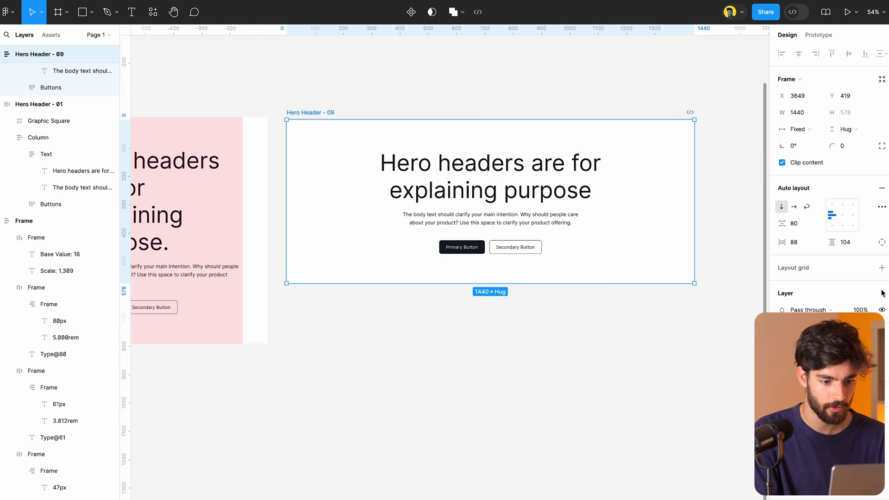
{"action": "left_click", "coordinate": [490, 220]}
{"action": "left_click", "coordinate": [882, 194]}
{"action": "left_click", "coordinate": [797, 324]}
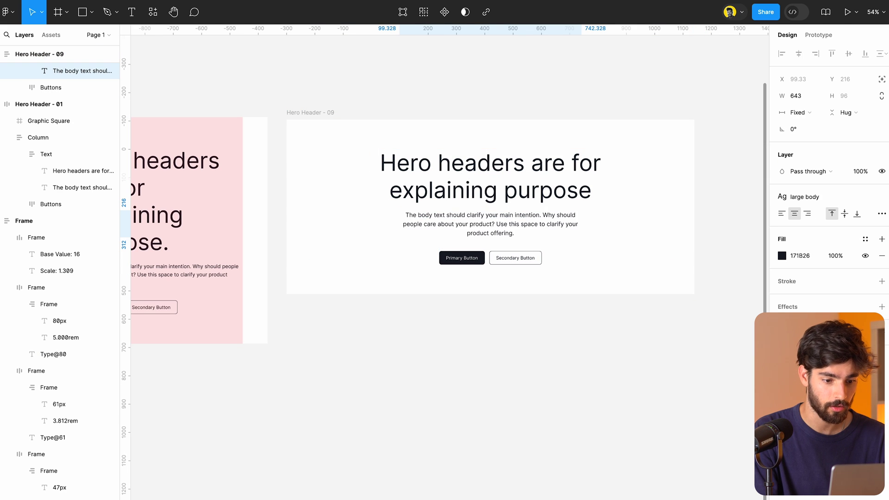
{"action": "left_click_drag", "start_coordinate": [582, 221], "coordinate": [597, 217]}
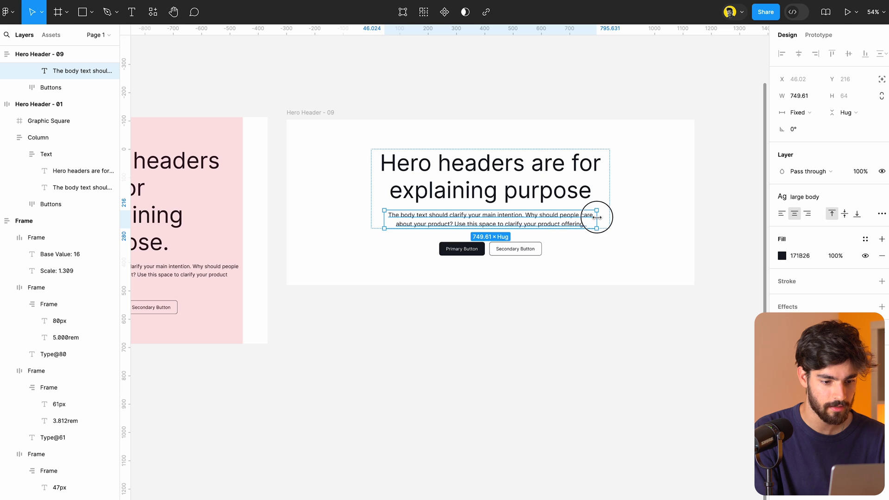
{"action": "left_click", "coordinate": [546, 298]}
{"action": "scroll", "coordinate": [545, 298], "scroll_direction": "left", "scroll_amount": 10}
{"action": "scroll", "coordinate": [546, 297], "scroll_direction": "right", "scroll_amount": 10}
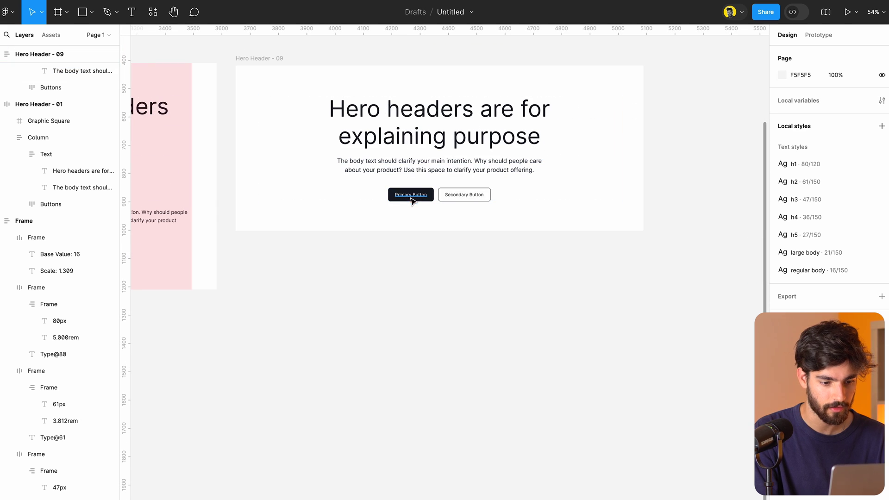
- Apply regular body to both the Primary and Secondary Button labels
{"action": "left_click", "coordinate": [412, 196], "text": "ctrl"}
{"action": "left_click", "coordinate": [461, 195], "text": "ctrl+shift"}
{"action": "left_click", "coordinate": [810, 223]}
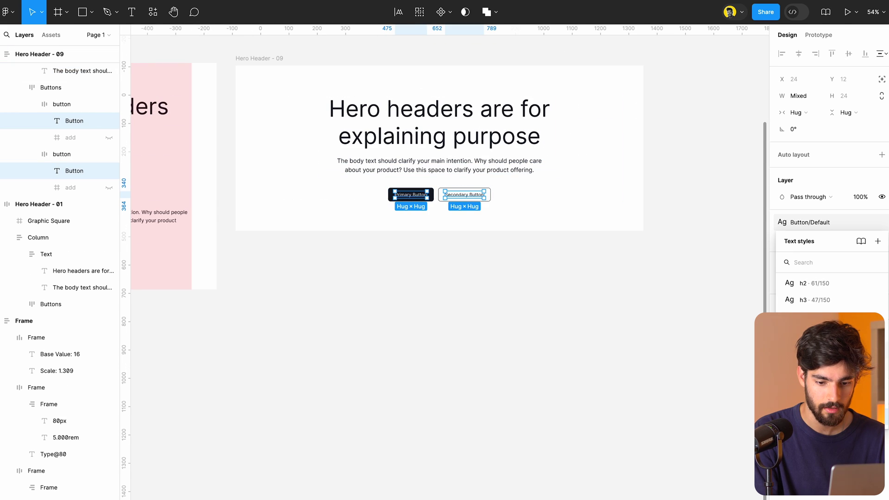
{"action": "left_click", "coordinate": [815, 348]}
{"action": "scroll", "coordinate": [475, 328], "scroll_direction": "left", "scroll_amount": 20}
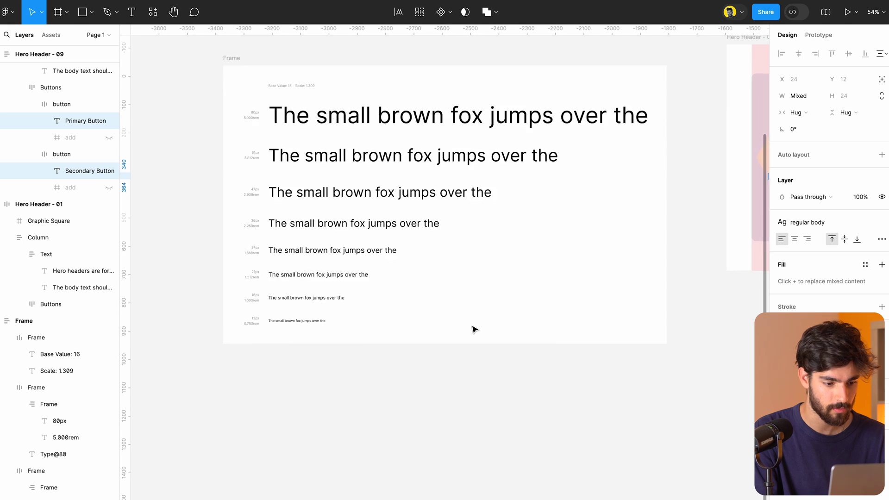
{"action": "left_click", "coordinate": [353, 338], "text": "ctrl"}
{"action": "scroll", "coordinate": [343, 341], "scroll_direction": "up", "scroll_amount": 5}
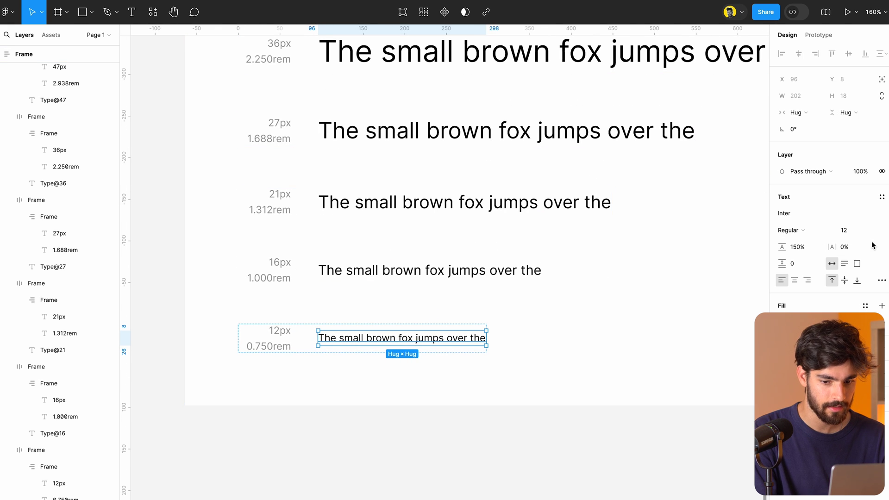
{"action": "left_click", "coordinate": [881, 197]}
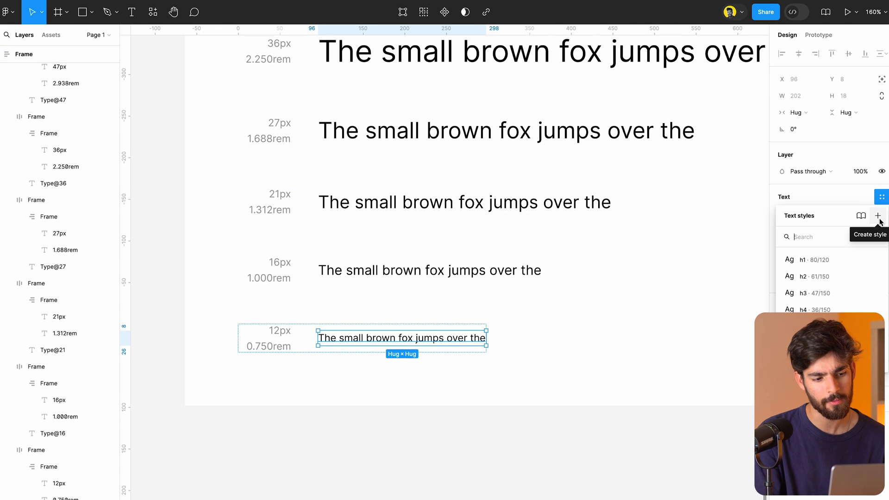
{"action": "left_click", "coordinate": [845, 198]}
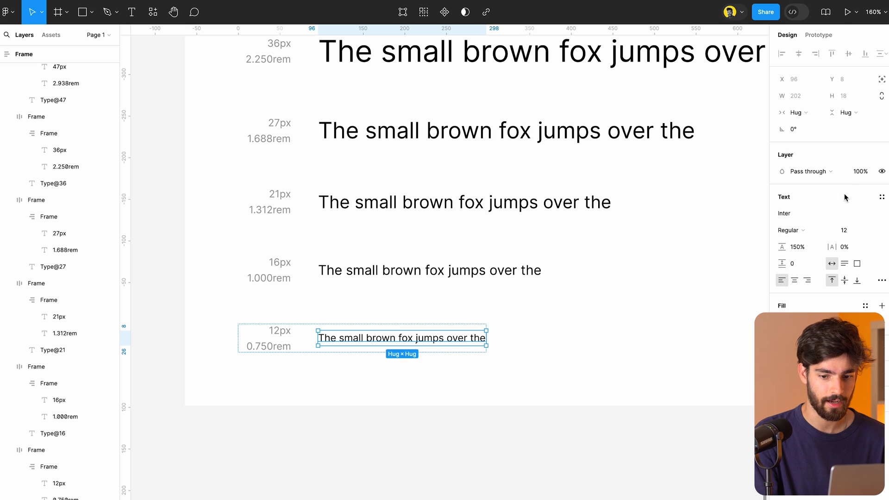
{"action": "scroll", "coordinate": [516, 246], "scroll_direction": "down", "scroll_amount": 5}
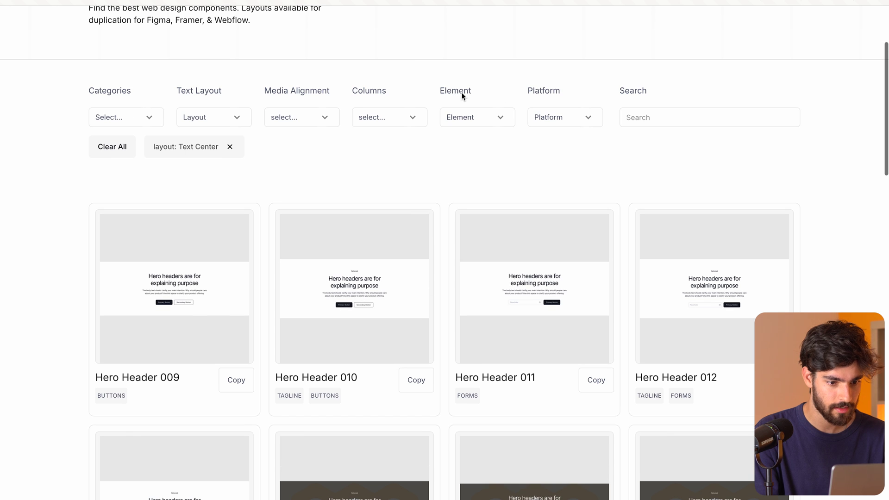
{"action": "left_click", "coordinate": [464, 120]}
- Open copy options and the Component Preview for Hero Header 012 in the library
{"action": "scroll", "coordinate": [476, 209], "scroll_direction": "down", "scroll_amount": 2}
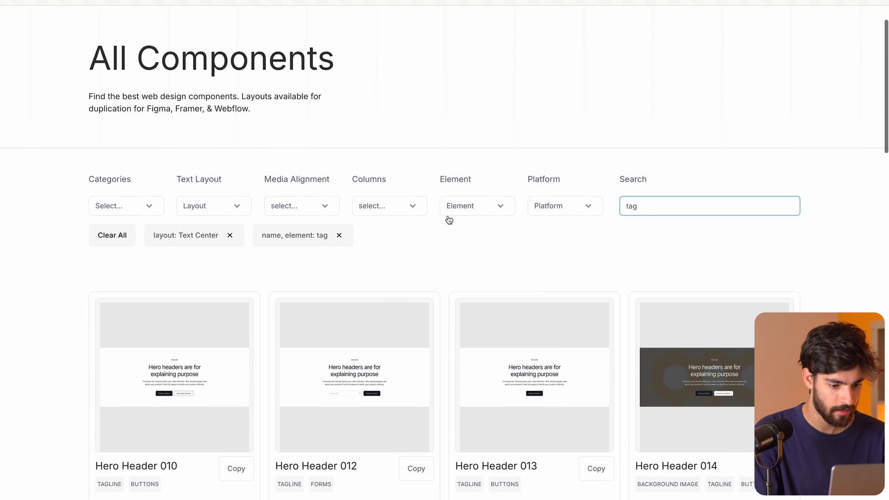
{"action": "scroll", "coordinate": [449, 220], "scroll_direction": "down", "scroll_amount": 3}
{"action": "left_click", "coordinate": [417, 318]}
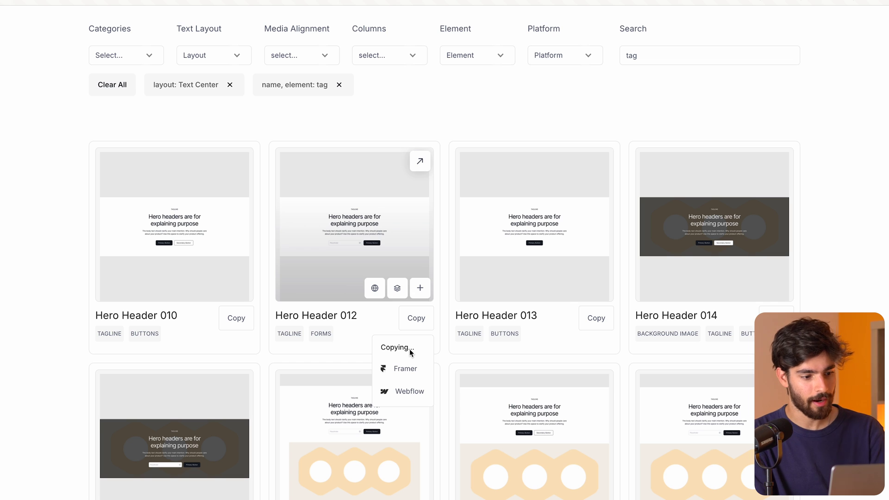
{"action": "left_click", "coordinate": [359, 207]}
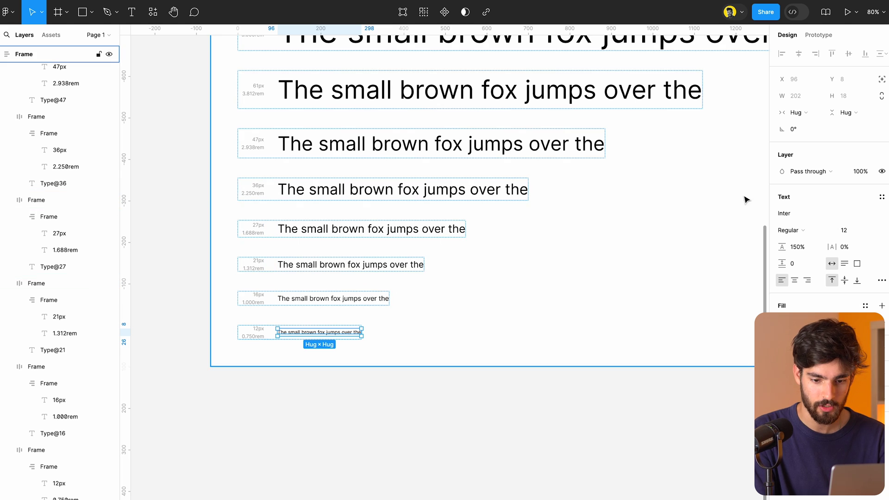
- Make the 12px sample line uppercase with 5% letter spacing
{"action": "left_click", "coordinate": [880, 281]}
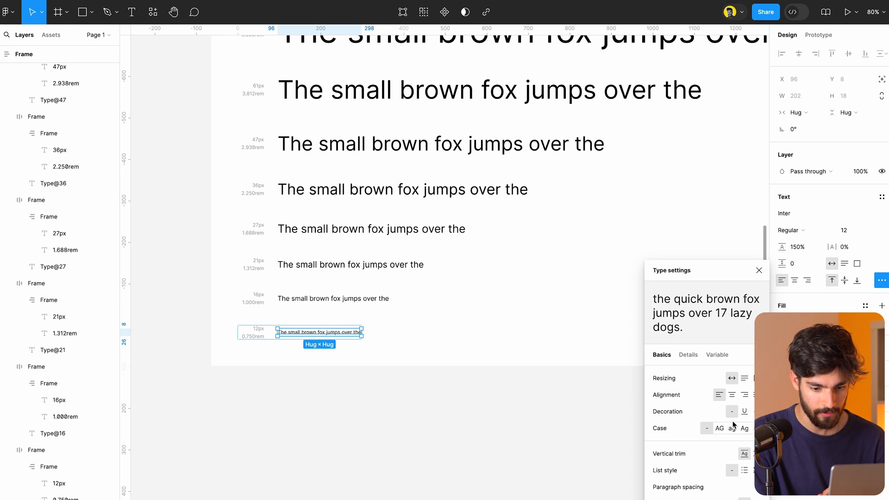
{"action": "left_click", "coordinate": [716, 428]}
{"action": "left_click", "coordinate": [414, 436]}
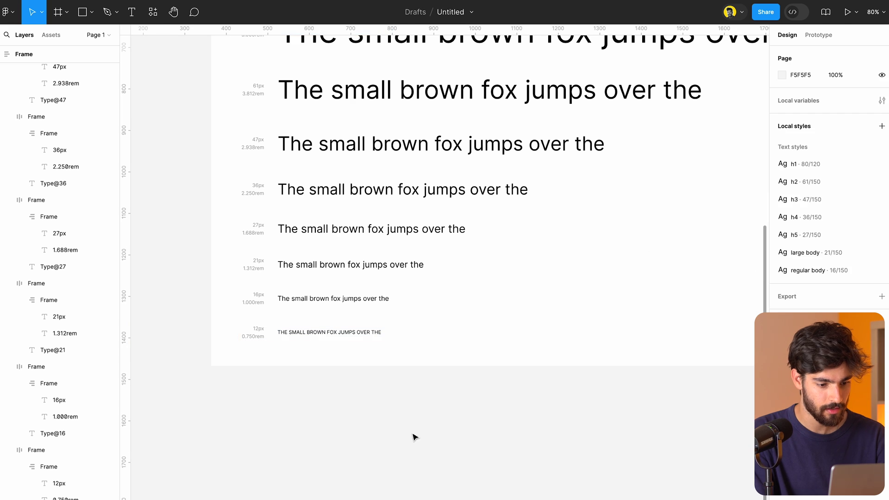
{"action": "left_click", "coordinate": [367, 333]}
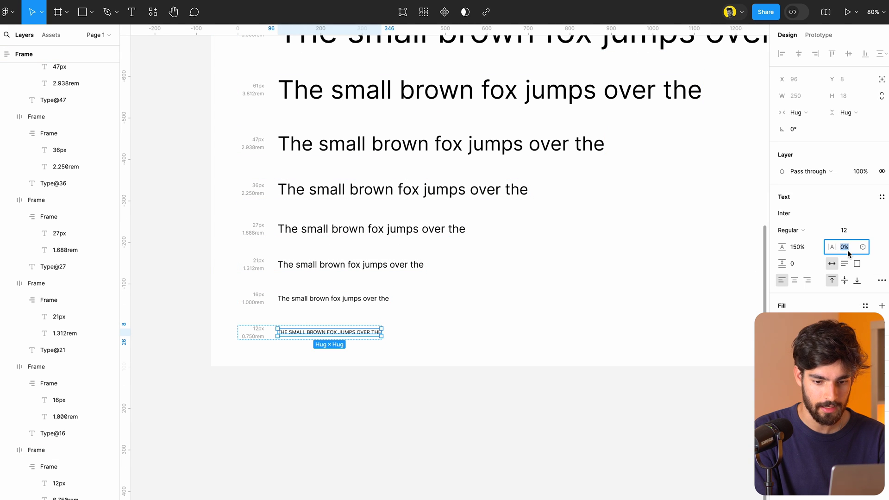
{"action": "type", "text": "10"}
{"action": "key", "text": "Return"}
{"action": "type", "text": "5"}
{"action": "key", "text": "Return"}
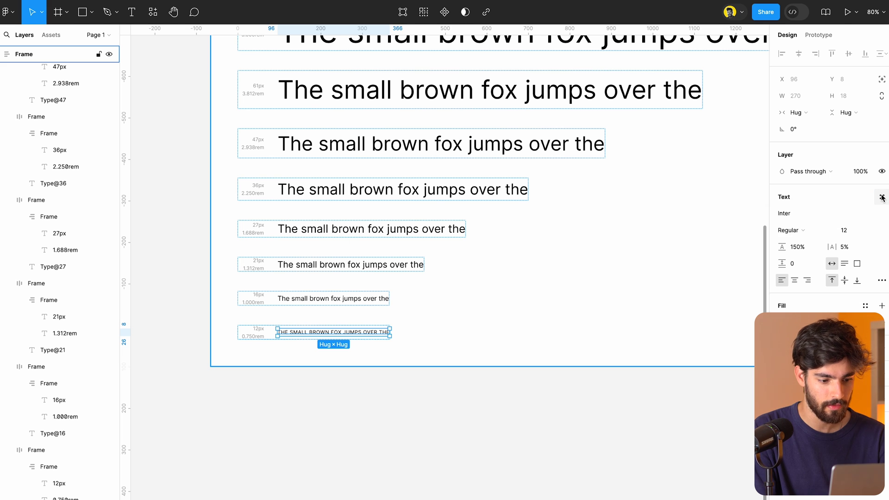
- Save the 12px line as a new text style named Caption
{"action": "left_click", "coordinate": [882, 197]}
{"action": "left_click", "coordinate": [878, 216]}
{"action": "type", "text": "C"}
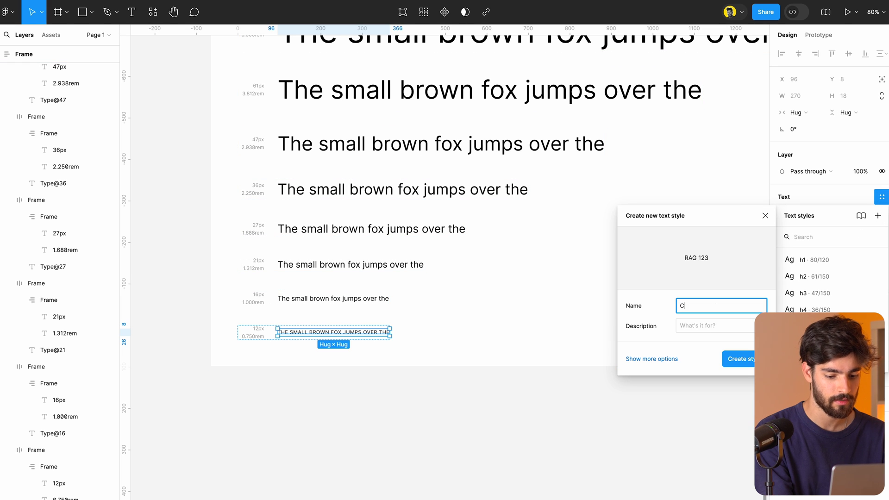
{"action": "type", "text": "aption"}
{"action": "key", "text": "Return"}
- Copy Hero Header 012 from the library and paste it into Figma
{"action": "left_click", "coordinate": [392, 439]}
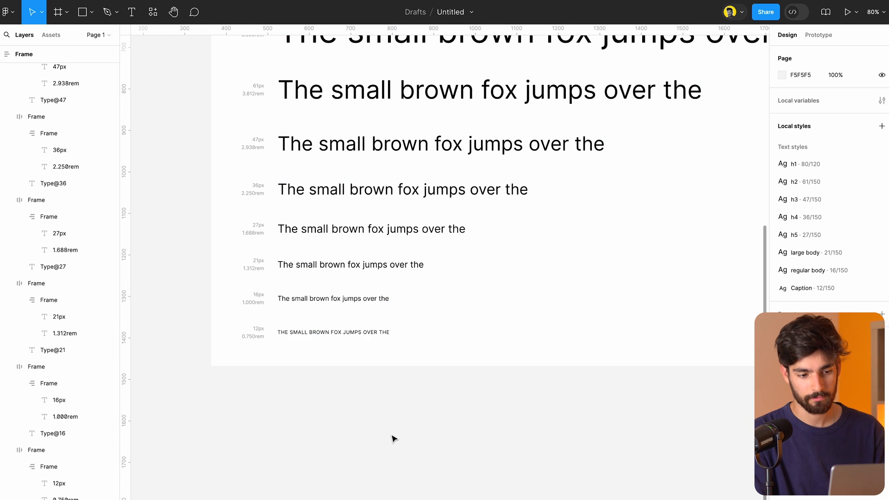
{"action": "scroll", "coordinate": [393, 438], "scroll_direction": "down", "scroll_amount": 3}
{"action": "scroll", "coordinate": [392, 437], "scroll_direction": "right", "scroll_amount": 3}
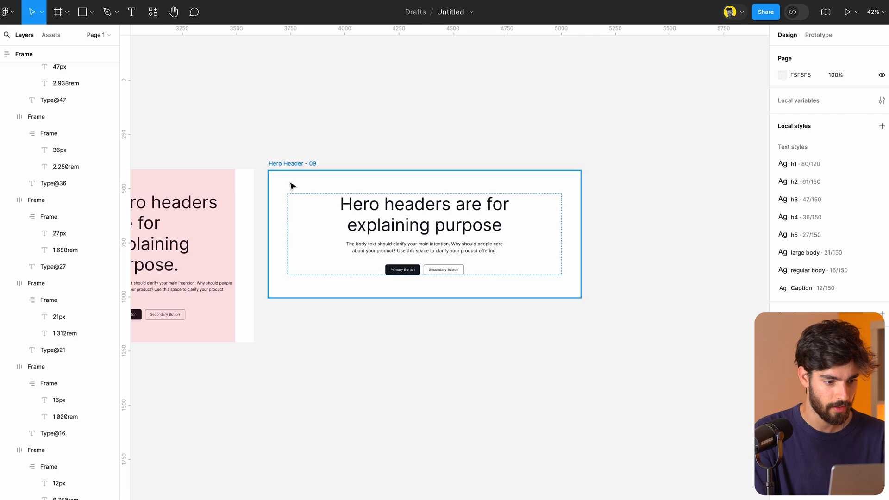
{"action": "left_click", "coordinate": [302, 180]}
{"action": "left_click", "coordinate": [351, 162]}
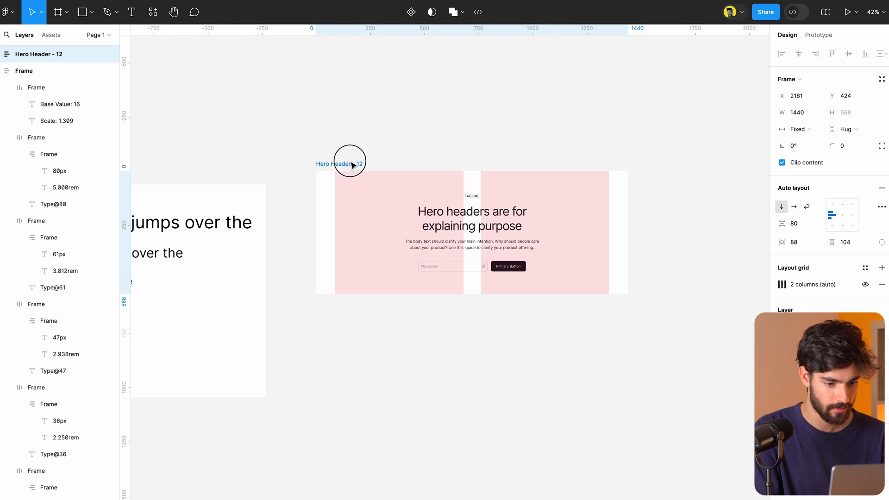
- Remove Hero Header - 12's column grid, set its widened heading to h1 and tagline to Caption
{"action": "left_click", "coordinate": [882, 284]}
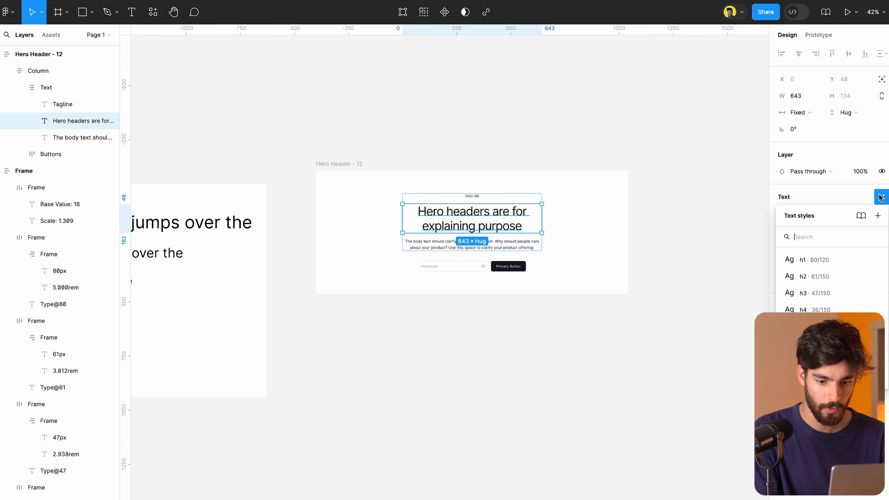
{"action": "left_click", "coordinate": [829, 260]}
{"action": "left_click_drag", "start_coordinate": [540, 235], "coordinate": [576, 228]}
{"action": "left_click", "coordinate": [468, 194]}
{"action": "left_click", "coordinate": [882, 197]}
{"action": "left_click", "coordinate": [815, 393]}
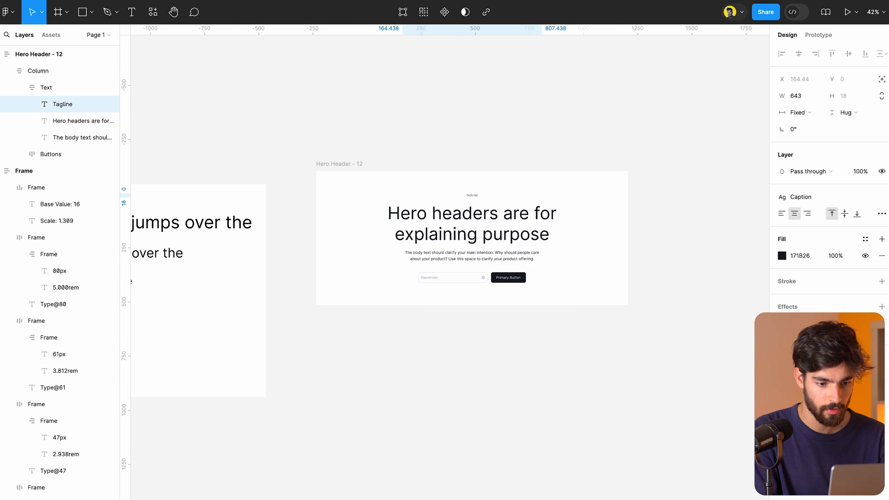
{"action": "scroll", "coordinate": [506, 272], "scroll_direction": "up", "scroll_amount": 5}
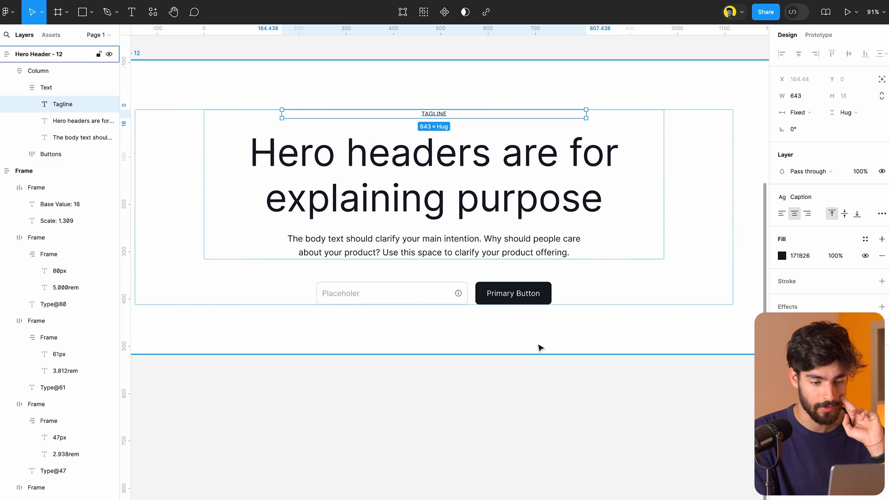
{"action": "scroll", "coordinate": [540, 348], "scroll_direction": "down", "scroll_amount": 3}
{"action": "scroll", "coordinate": [539, 348], "scroll_direction": "left", "scroll_amount": 7}
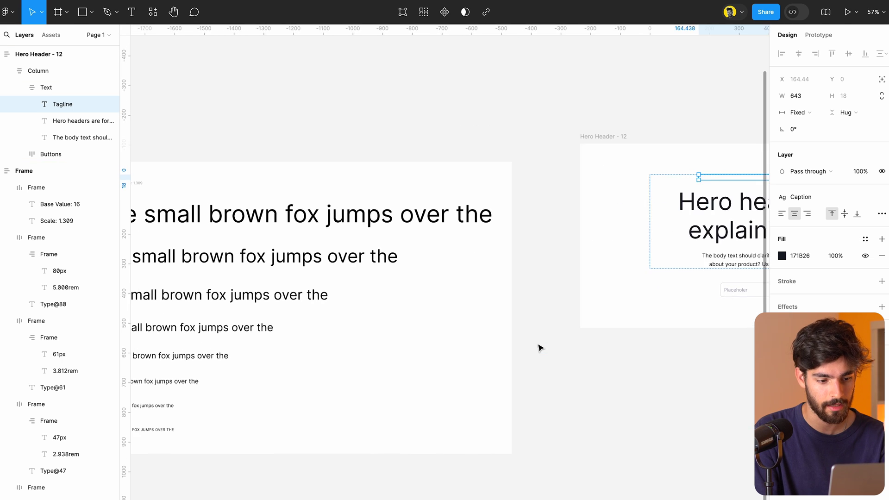
{"action": "scroll", "coordinate": [537, 347], "scroll_direction": "right", "scroll_amount": 5}
{"action": "scroll", "coordinate": [490, 286], "scroll_direction": "left", "scroll_amount": 8}
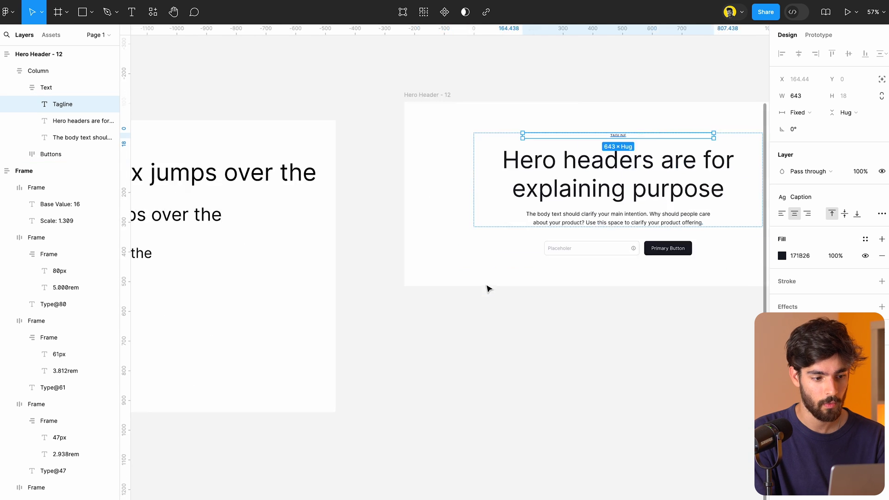
{"action": "left_click", "coordinate": [352, 173]}
- Change the h1 style's font to ABC Whyte Inktrap Trial with uppercase case
{"action": "scroll", "coordinate": [598, 186], "scroll_direction": "right", "scroll_amount": 6}
{"action": "left_click", "coordinate": [598, 186]}
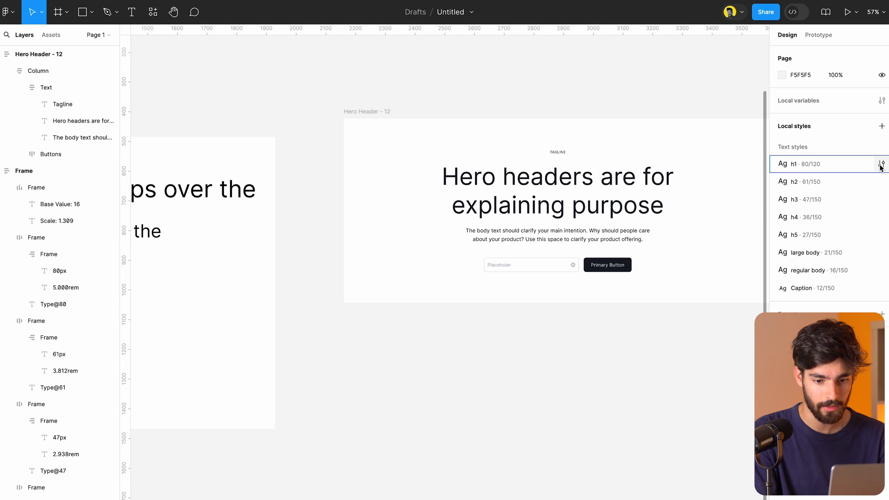
{"action": "left_click", "coordinate": [881, 165]}
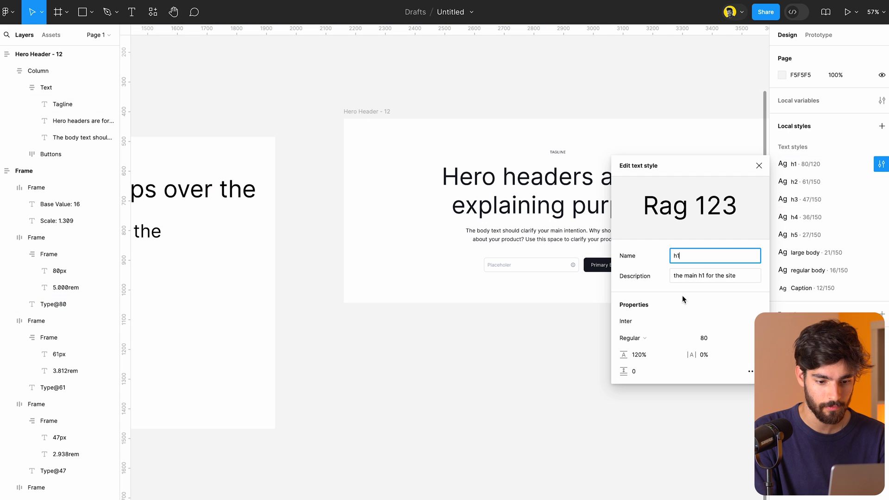
{"action": "left_click", "coordinate": [633, 326]}
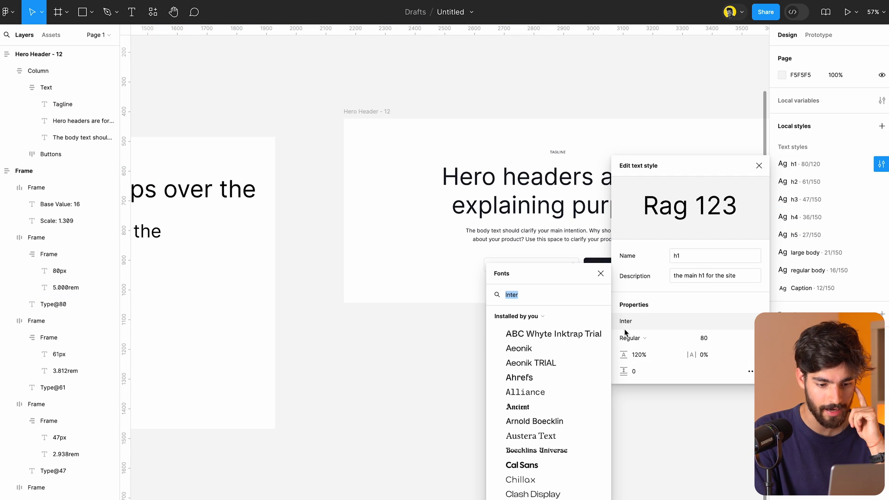
{"action": "left_click", "coordinate": [589, 334]}
{"action": "scroll", "coordinate": [492, 358], "scroll_direction": "right", "scroll_amount": 3}
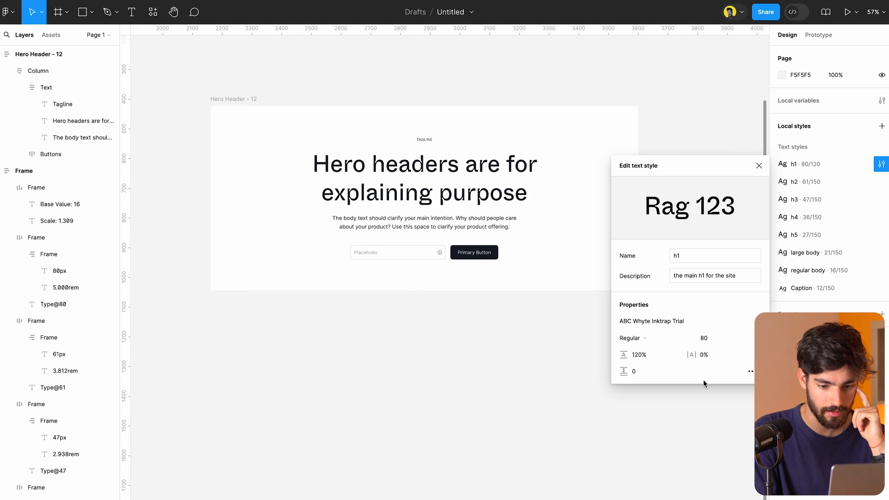
{"action": "left_click", "coordinate": [749, 371]}
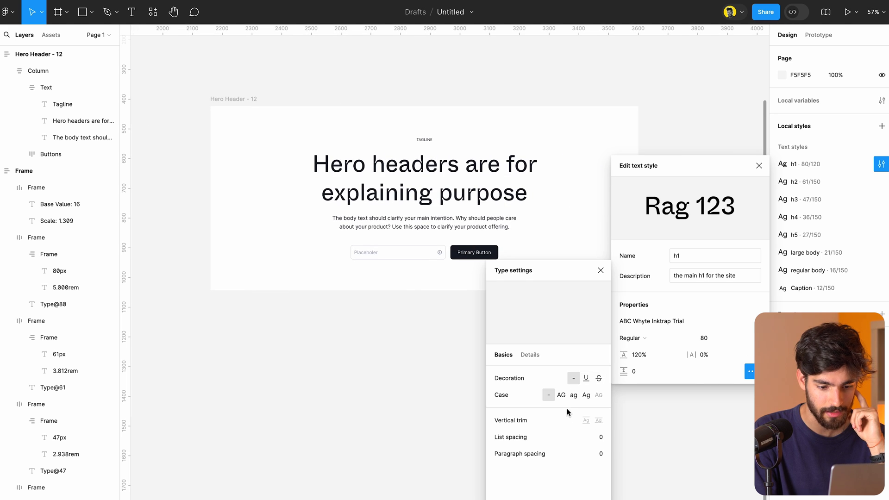
{"action": "left_click", "coordinate": [561, 397]}
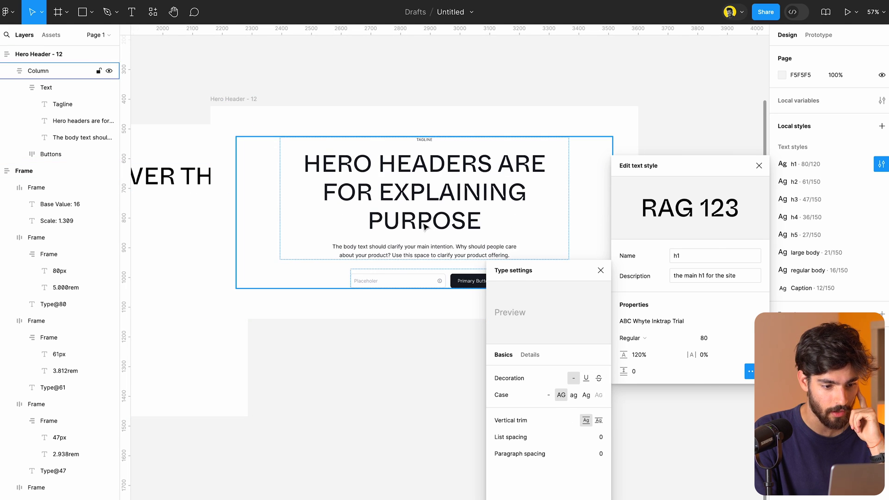
{"action": "scroll", "coordinate": [391, 223], "scroll_direction": "left", "scroll_amount": 6}
{"action": "scroll", "coordinate": [317, 97], "scroll_direction": "right", "scroll_amount": 5}
{"action": "left_click", "coordinate": [318, 97]}
- Widen the Hero Header - 12 heading text box to 1077.82
{"action": "double_click", "coordinate": [363, 182]}
{"action": "double_click", "coordinate": [352, 185]}
{"action": "left_click_drag", "start_coordinate": [340, 189], "coordinate": [328, 184]}
{"action": "scroll", "coordinate": [391, 339], "scroll_direction": "down", "scroll_amount": 3}
{"action": "scroll", "coordinate": [391, 339], "scroll_direction": "left", "scroll_amount": 5}
{"action": "left_click", "coordinate": [376, 361]}
{"action": "scroll", "coordinate": [380, 365], "scroll_direction": "right", "scroll_amount": 5}
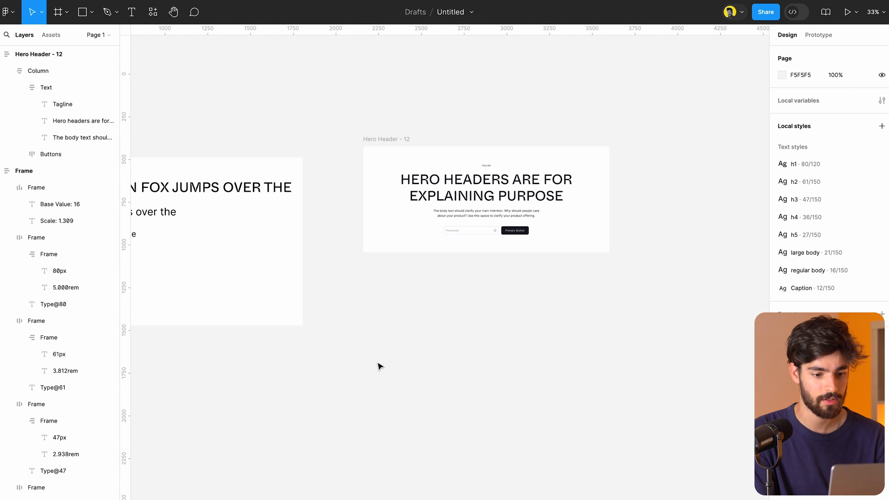
- Edit the Caption style from the tagline, changing its font size from 12 to 16
{"action": "left_click", "coordinate": [493, 195], "text": "super"}
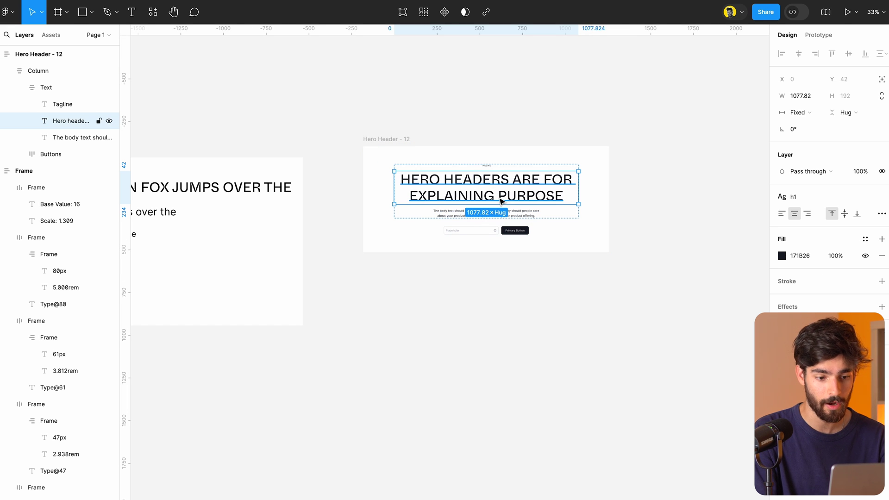
{"action": "left_click", "coordinate": [511, 279]}
{"action": "scroll", "coordinate": [506, 288], "scroll_direction": "right", "scroll_amount": 3}
{"action": "scroll", "coordinate": [421, 276], "scroll_direction": "up", "scroll_amount": 5}
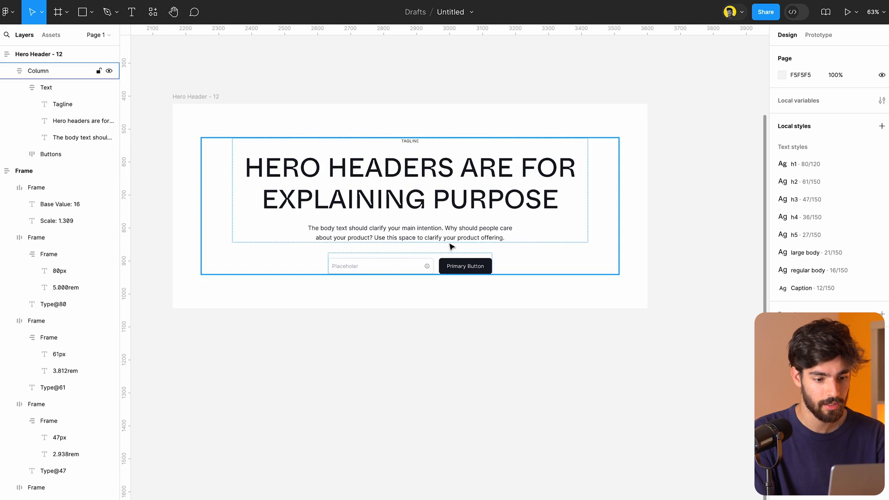
{"action": "left_click", "coordinate": [470, 232], "text": "super"}
{"action": "left_click", "coordinate": [502, 192]}
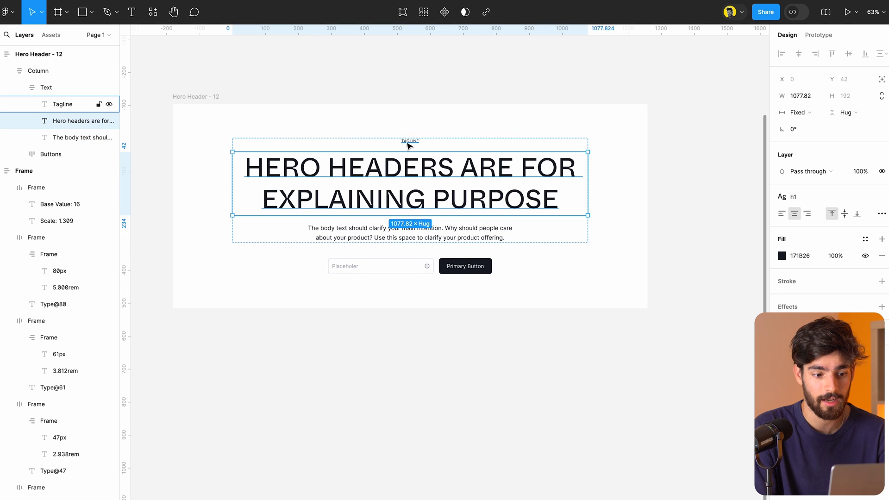
{"action": "left_click", "coordinate": [409, 144]}
{"action": "left_click", "coordinate": [841, 198]}
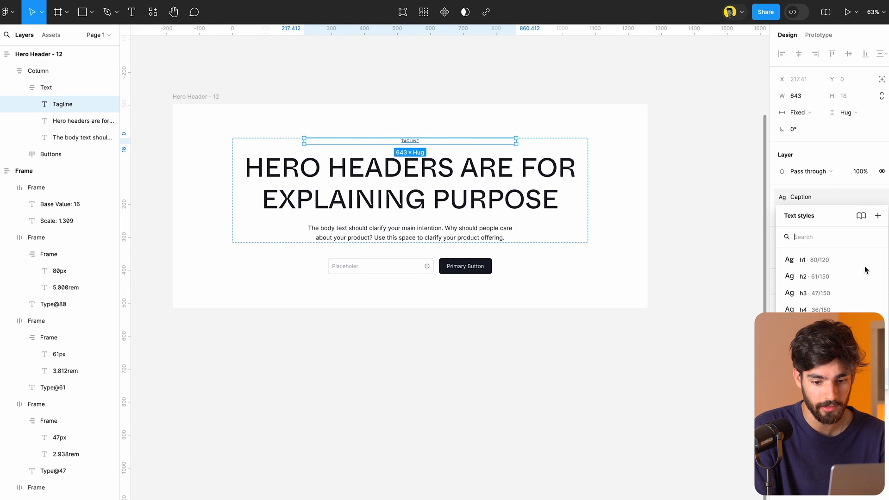
{"action": "left_click", "coordinate": [875, 326]}
{"action": "left_click", "coordinate": [723, 487]}
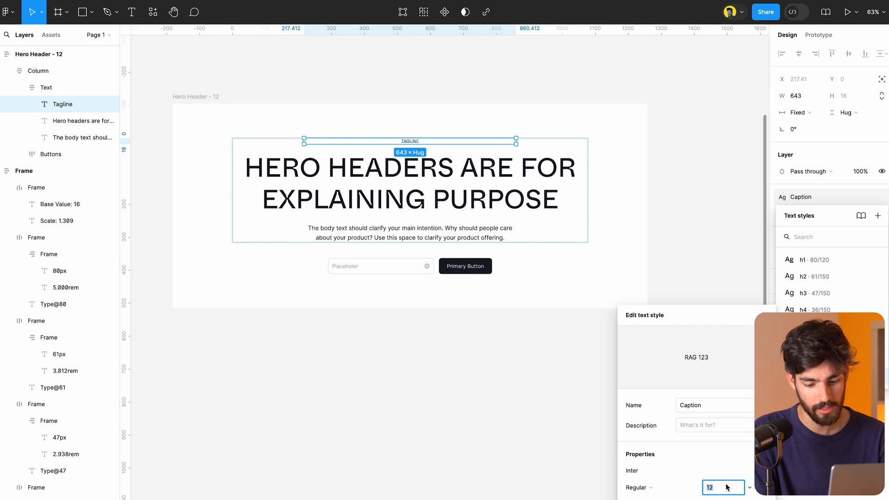
{"action": "type", "text": "16"}
{"action": "key", "text": "Return"}
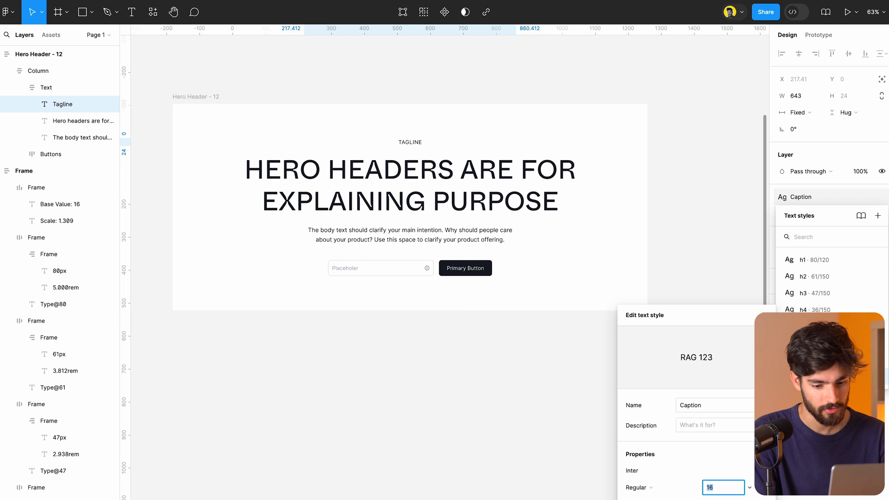
{"action": "left_click", "coordinate": [433, 466]}
{"action": "scroll", "coordinate": [371, 435], "scroll_direction": "down", "scroll_amount": 5}
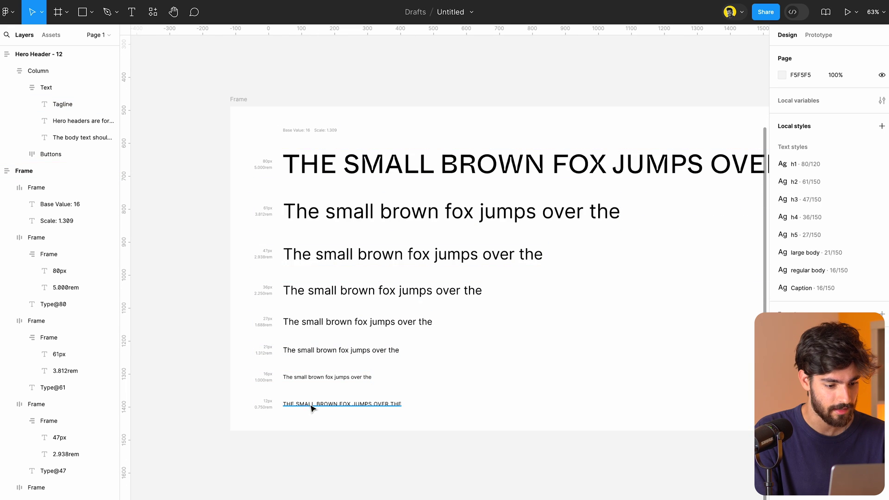
- Apply the large body text style to the hero's body copy
{"action": "scroll", "coordinate": [304, 389], "scroll_direction": "right", "scroll_amount": 15}
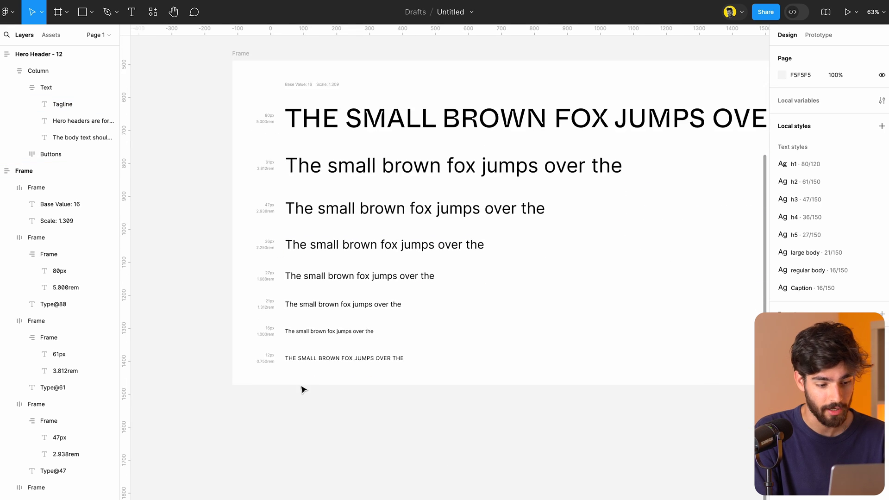
{"action": "left_click", "coordinate": [383, 214]}
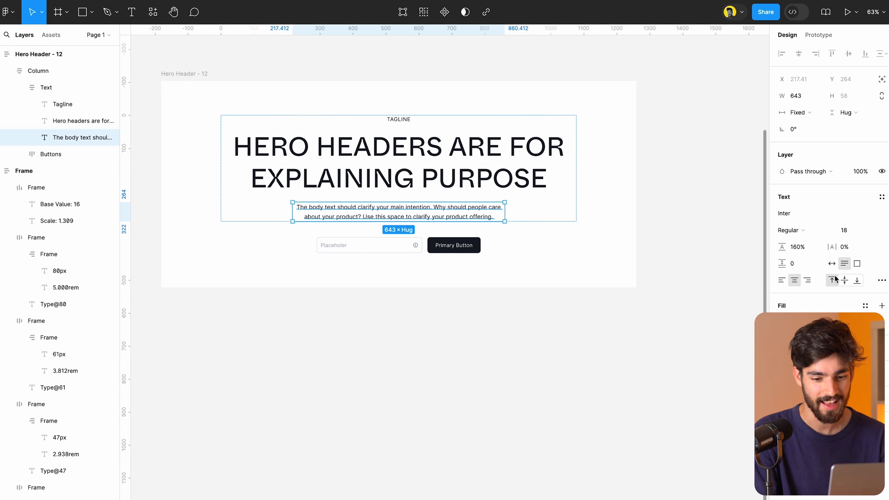
{"action": "left_click", "coordinate": [881, 198]}
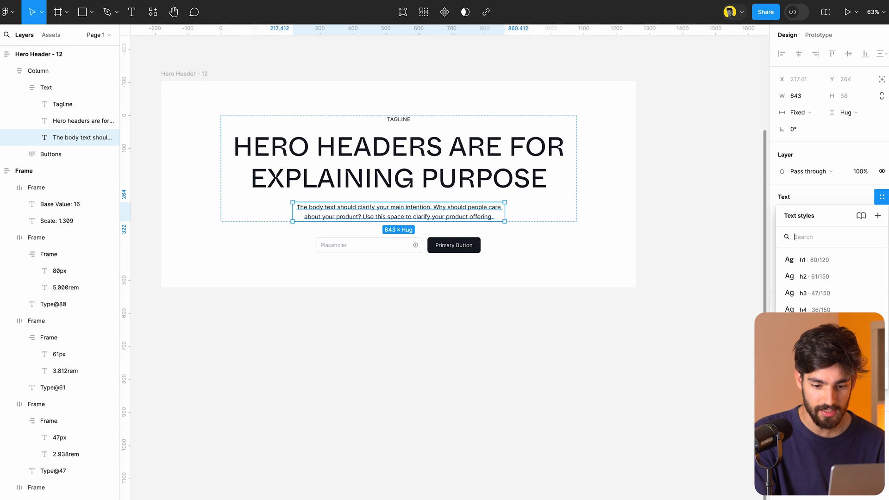
{"action": "left_click", "coordinate": [815, 342]}
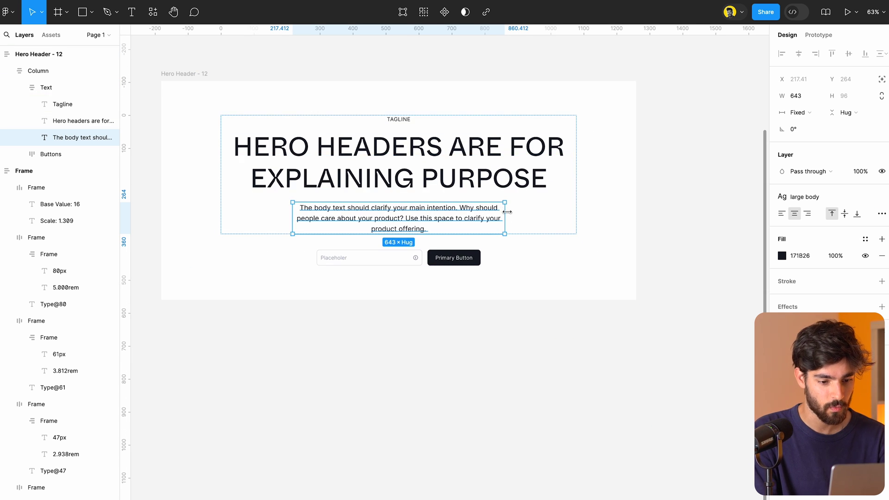
- Give the button label and input placeholder the Caption style, then select the Hero Header - 12 frame
{"action": "left_click", "coordinate": [445, 248], "text": "ctrl"}
{"action": "left_click", "coordinate": [335, 248], "text": "shift"}
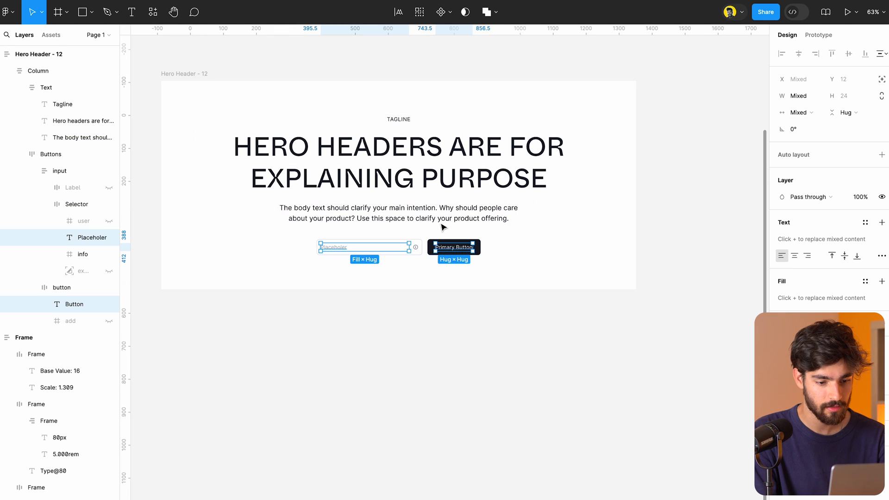
{"action": "left_click", "coordinate": [865, 224]}
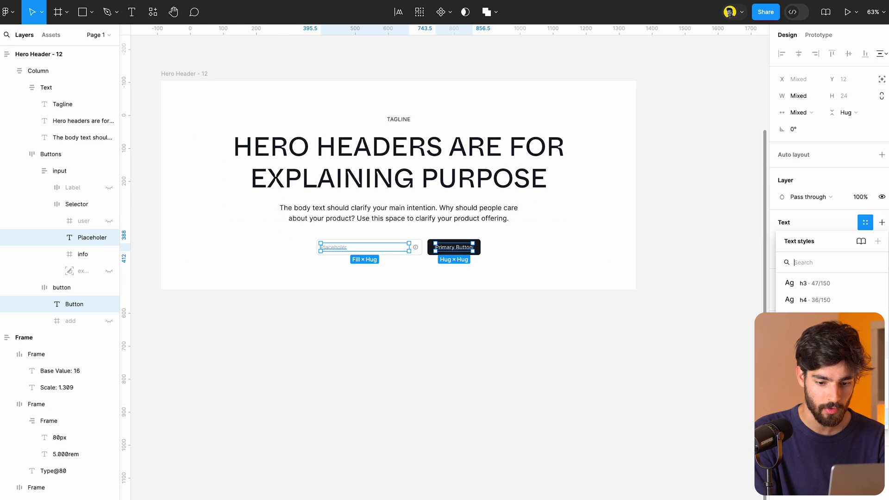
{"action": "left_click", "coordinate": [815, 350]}
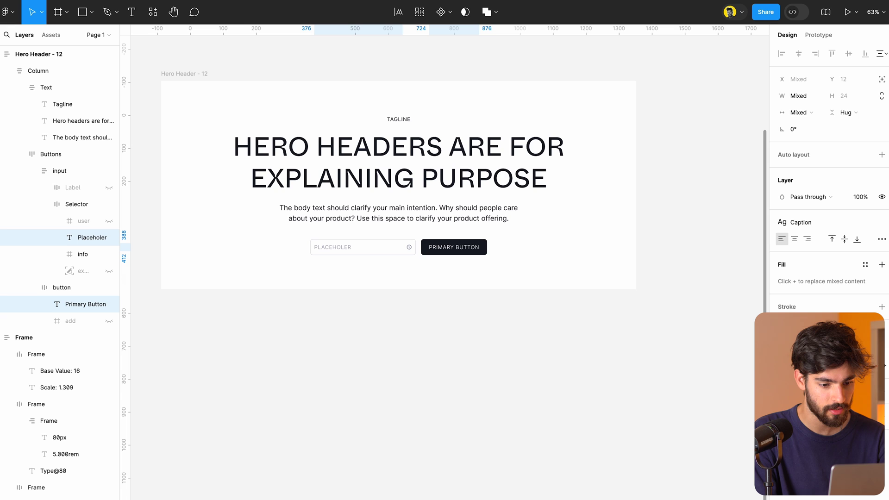
{"action": "left_click", "coordinate": [199, 92]}
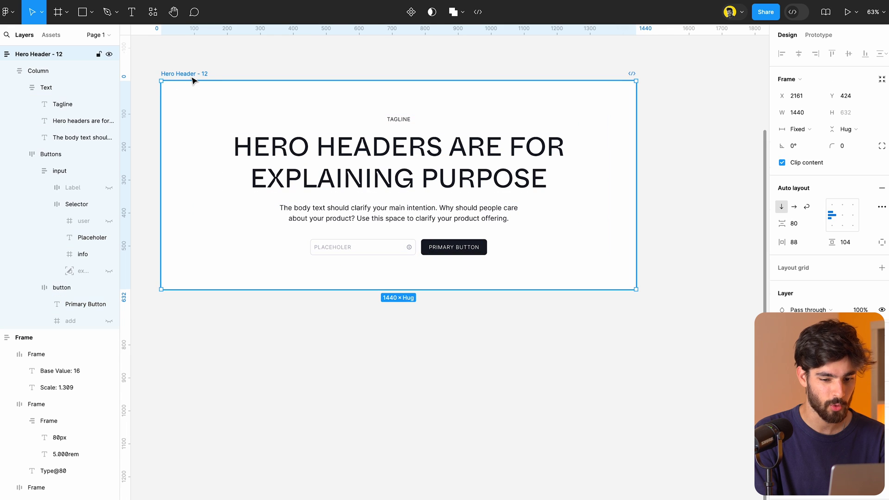
- Try a dark grey hero background, undo it, and clear the selection
{"action": "left_click_drag", "start_coordinate": [722, 324], "coordinate": [588, 369]}
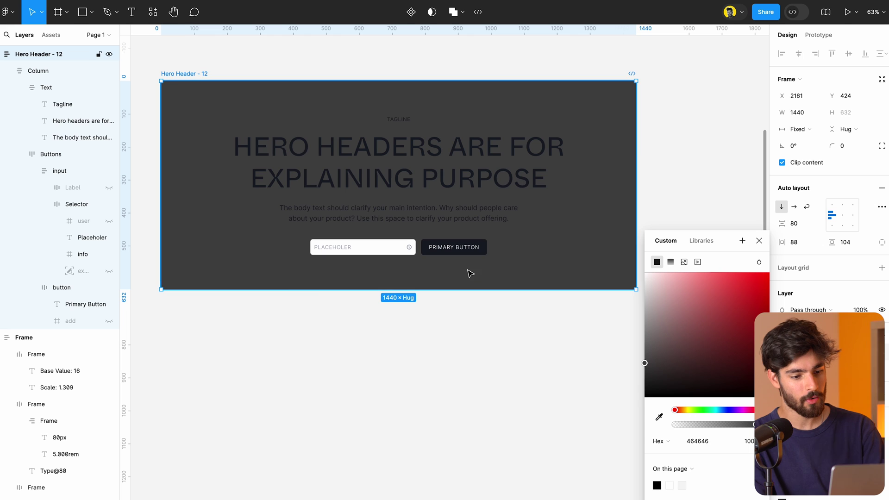
{"action": "key", "text": "ctrl+z"}
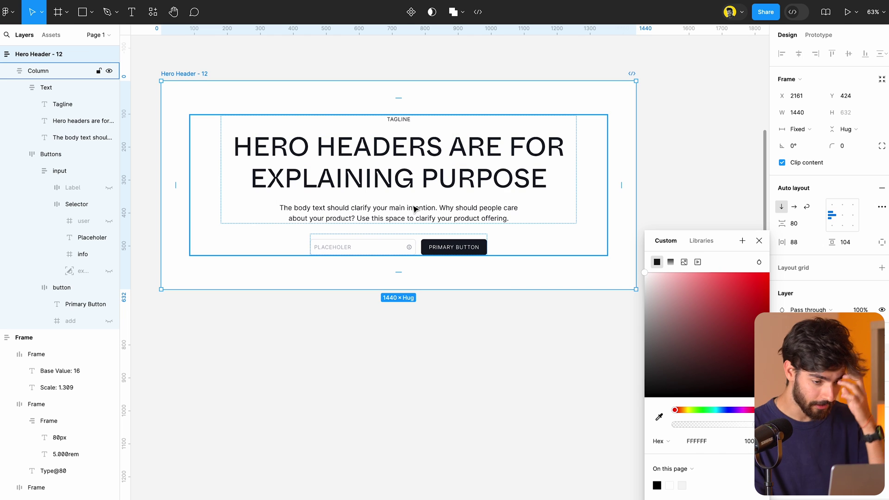
{"action": "left_click", "coordinate": [448, 373]}
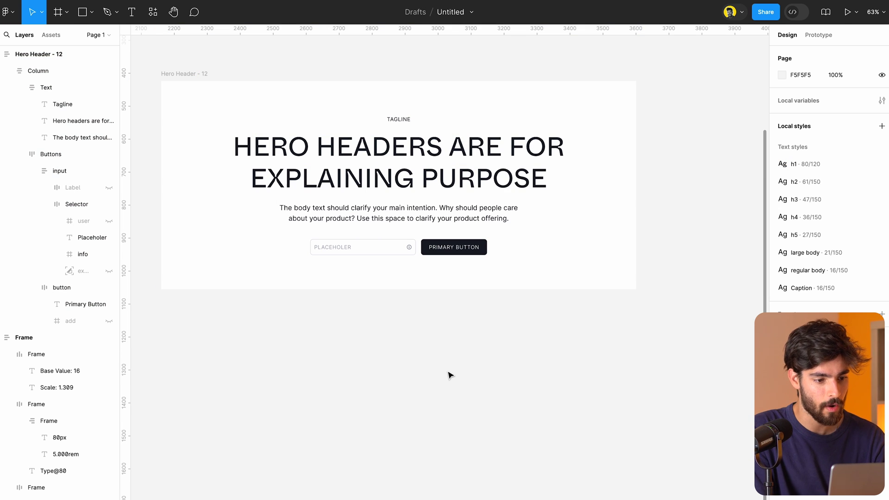
- Scroll to the Treebranch page's Green colour card as a palette reference
{"action": "scroll", "coordinate": [449, 374], "scroll_direction": "right", "scroll_amount": 5}
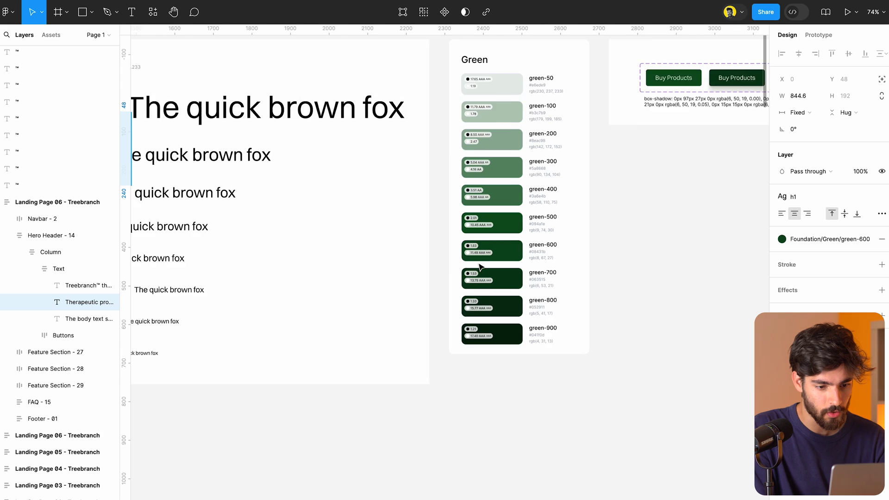
{"action": "scroll", "coordinate": [479, 264], "scroll_direction": "right", "scroll_amount": 4}
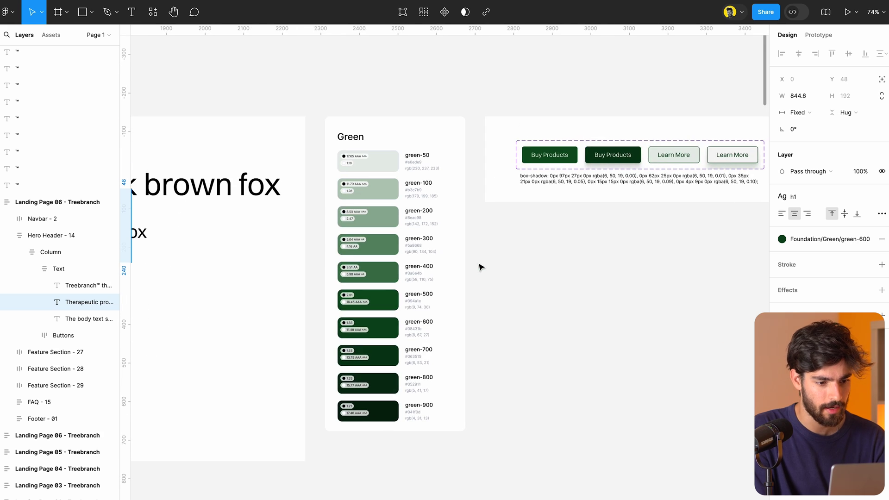
{"action": "left_click", "coordinate": [426, 141]}
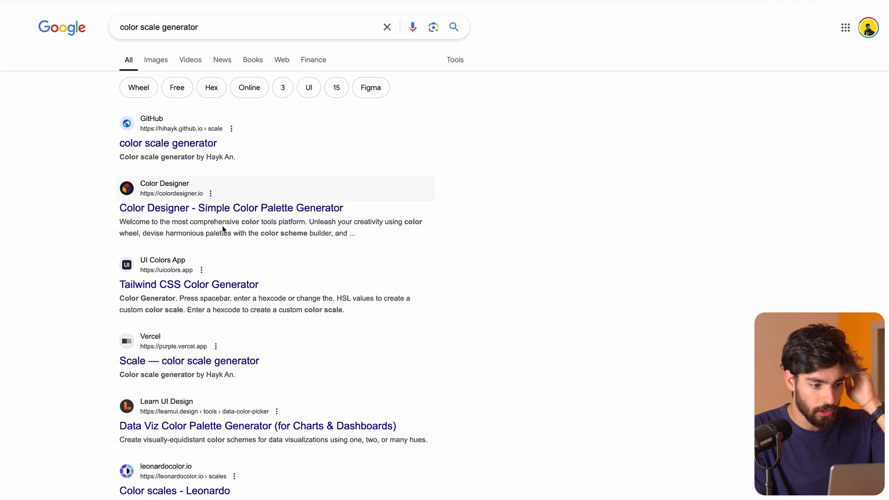
- Try Color Designer's Color Scheme Builder with a light green main colour, then go to Coolors
{"action": "left_click", "coordinate": [221, 208]}
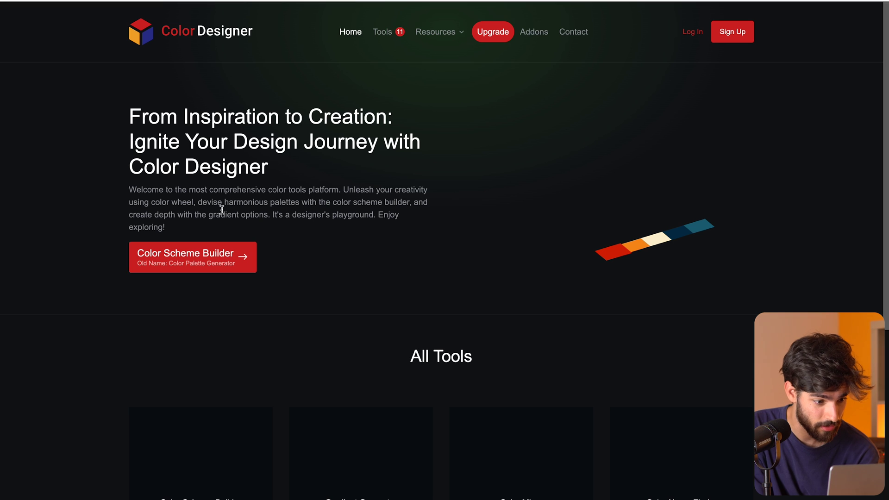
{"action": "left_click", "coordinate": [232, 269]}
{"action": "left_click", "coordinate": [386, 175]}
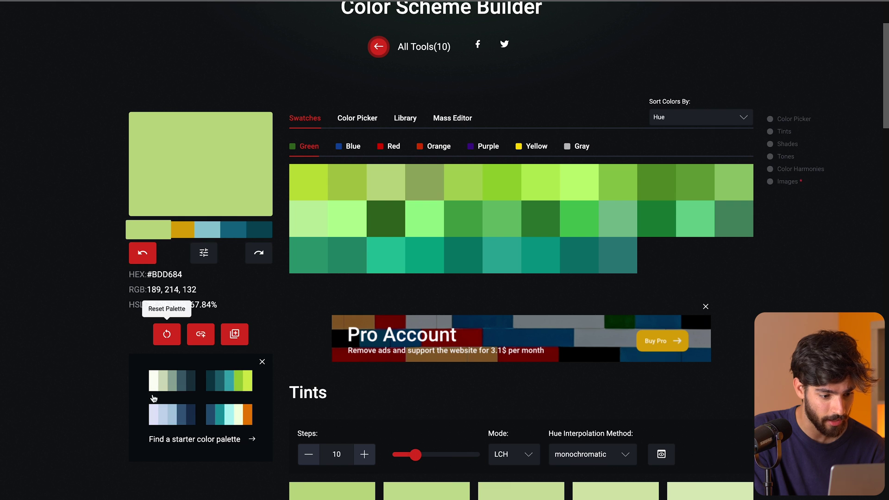
{"action": "scroll", "coordinate": [219, 382], "scroll_direction": "down", "scroll_amount": 2}
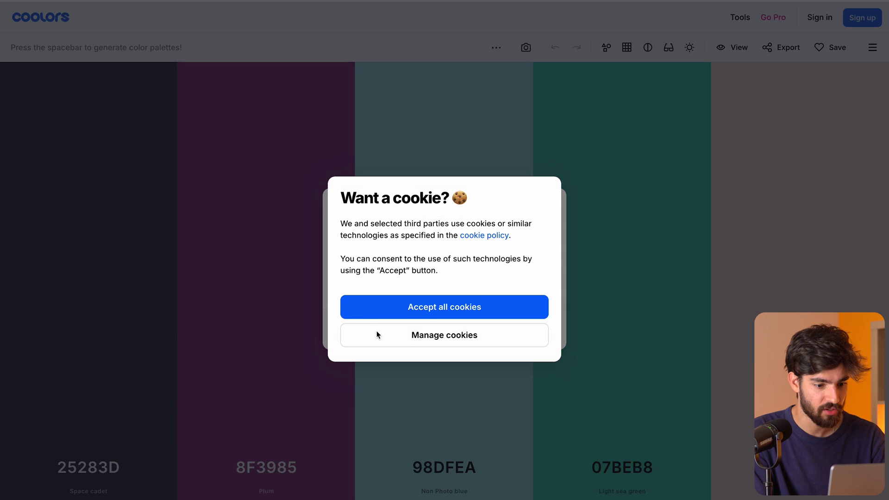
{"action": "left_click", "coordinate": [425, 307]}
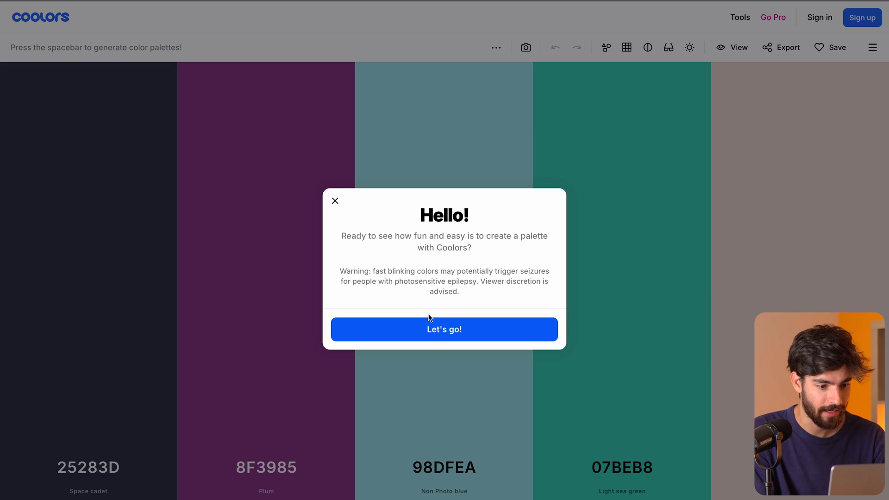
- Dismiss the Hello dialog, cycle through five palettes, and copy Columbia blue BAD7F2 back to Figma
{"action": "left_click", "coordinate": [335, 202]}
{"action": "key", "text": "space"}
{"action": "key", "text": "space"}
{"action": "key", "text": "space"}
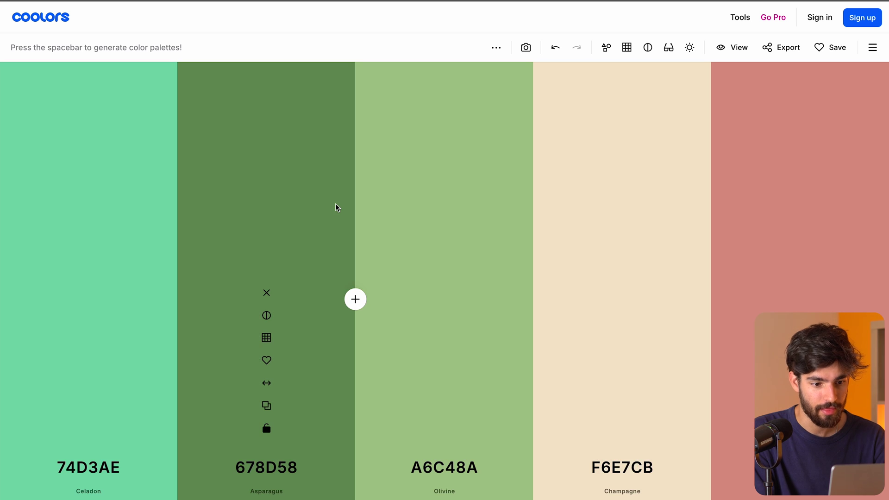
{"action": "key", "text": "space"}
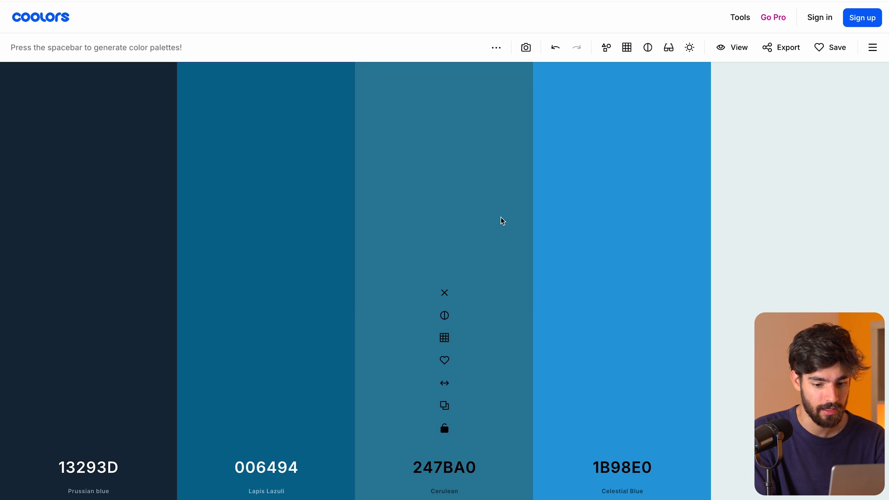
{"action": "key", "text": "space"}
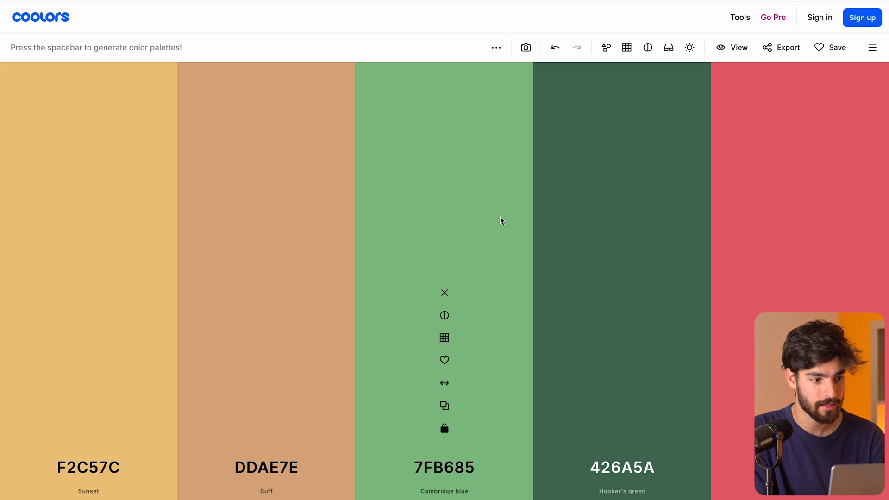
{"action": "key", "text": "space"}
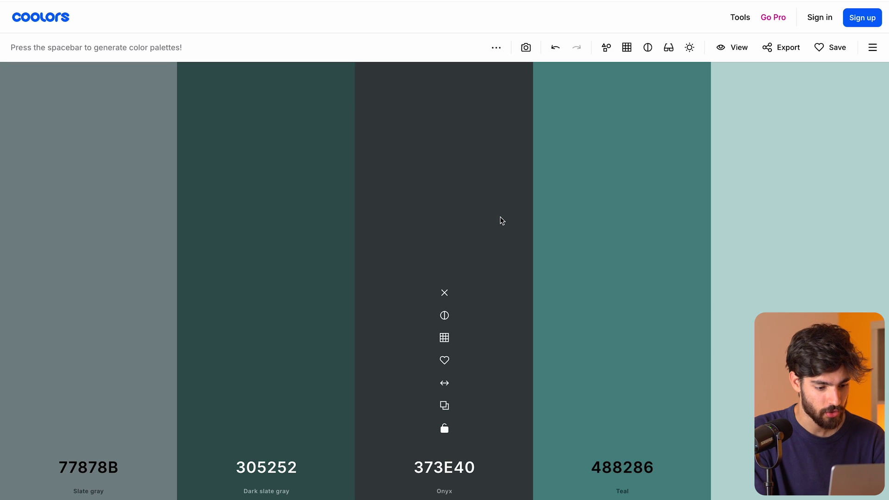
{"action": "key", "text": "space"}
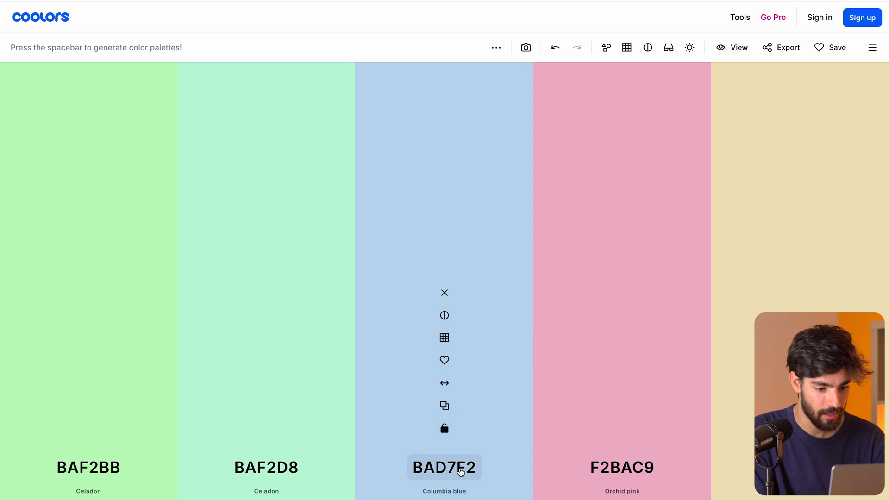
{"action": "left_click", "coordinate": [445, 454]}
{"action": "key", "text": "ctrl+c"}
{"action": "key", "text": "alt+Tab"}
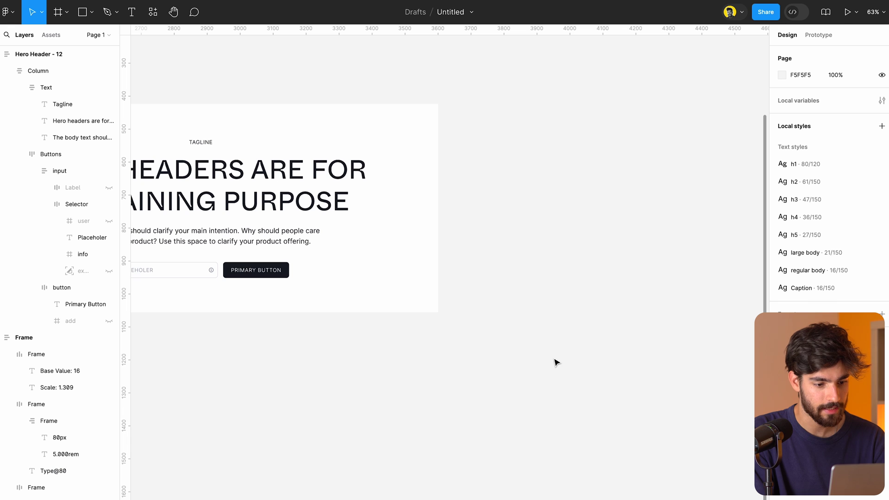
- Paste the BAD7F2 hex and use it as Hero Header - 12's background fill
{"action": "key", "text": "ctrl+v"}
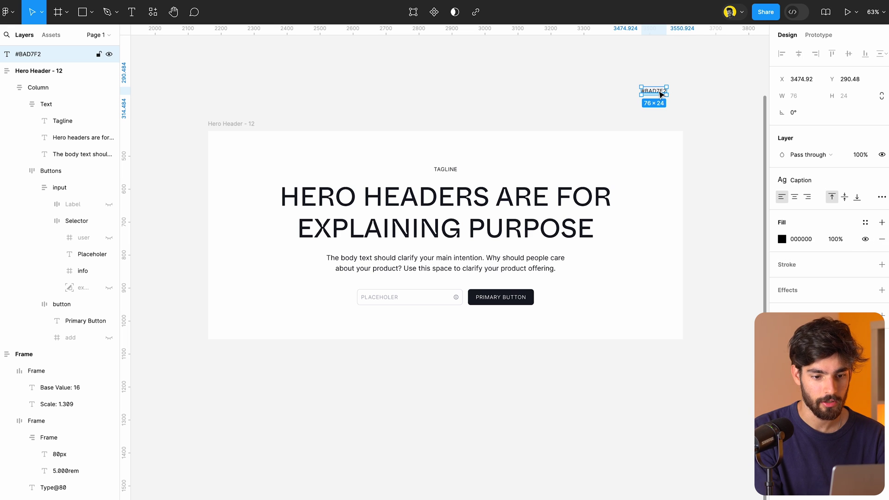
{"action": "scroll", "coordinate": [518, 165], "scroll_direction": "down", "scroll_amount": 2}
{"action": "scroll", "coordinate": [517, 166], "scroll_direction": "down", "scroll_amount": 4}
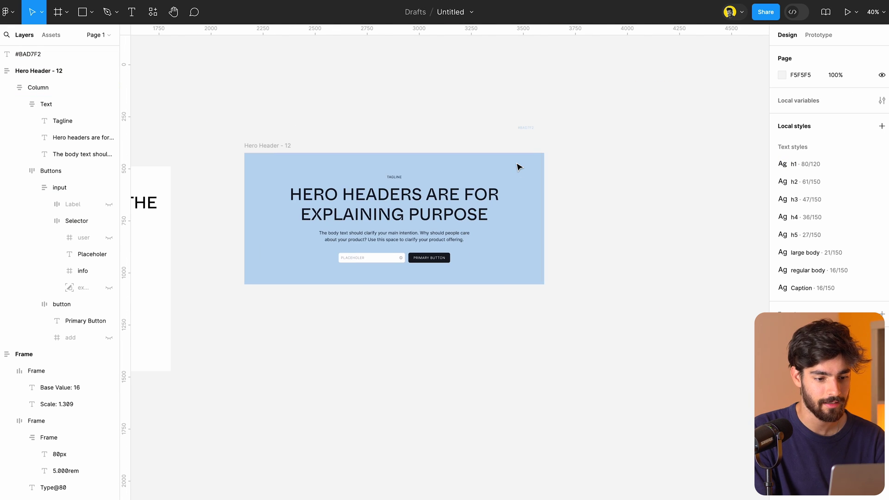
{"action": "scroll", "coordinate": [490, 204], "scroll_direction": "up", "scroll_amount": 3}
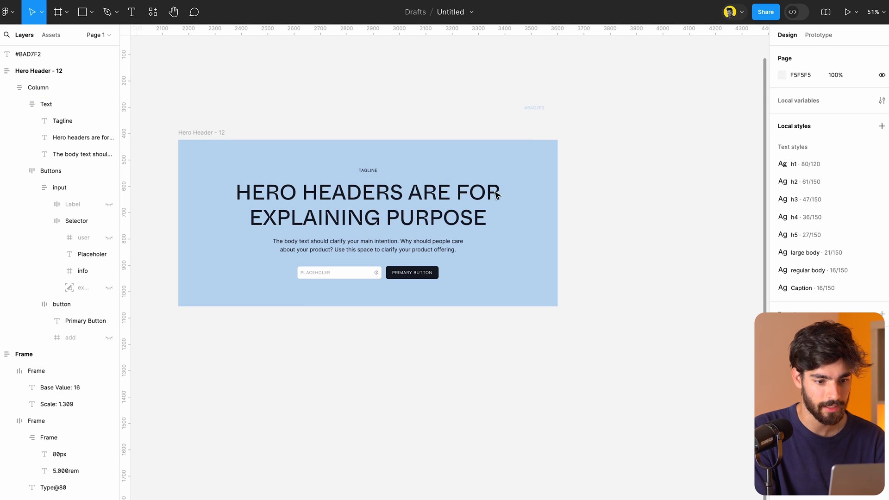
{"action": "left_click", "coordinate": [544, 153]}
{"action": "scroll", "coordinate": [544, 152], "scroll_direction": "right", "scroll_amount": 5}
{"action": "key", "text": "Escape"}
- Draw a 206×206 frame, eyedrop the hero's blue into it, and delete the pasted hex text
{"action": "key", "text": "f"}
{"action": "mouse_move", "coordinate": [377, 88]}
{"action": "left_mouse_down"}
{"action": "mouse_move", "coordinate": [423, 121]}
{"action": "mouse_move", "coordinate": [431, 143]}
{"action": "left_mouse_up"}
{"action": "key", "text": "i"}
{"action": "left_click", "coordinate": [308, 183]}
{"action": "left_click", "coordinate": [301, 124]}
{"action": "key", "text": "Delete"}
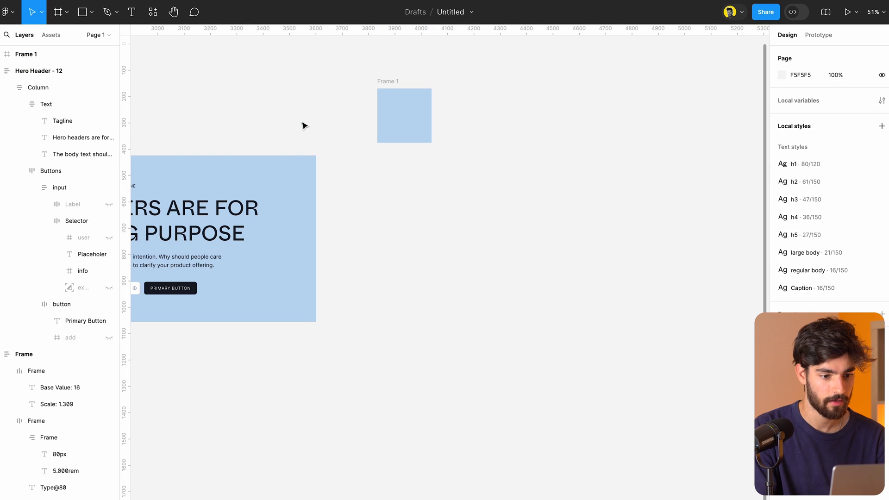
- Rename the frame 'main square' and move it beside the hero
{"action": "double_click", "coordinate": [387, 81]}
{"action": "type", "text": "main square"}
{"action": "key", "text": "Return"}
{"action": "left_click_drag", "start_coordinate": [389, 79], "coordinate": [350, 148]}
{"action": "left_click", "coordinate": [310, 145]}
{"action": "scroll", "coordinate": [310, 146], "scroll_direction": "left", "scroll_amount": 7}
{"action": "scroll", "coordinate": [311, 146], "scroll_direction": "right", "scroll_amount": 6}
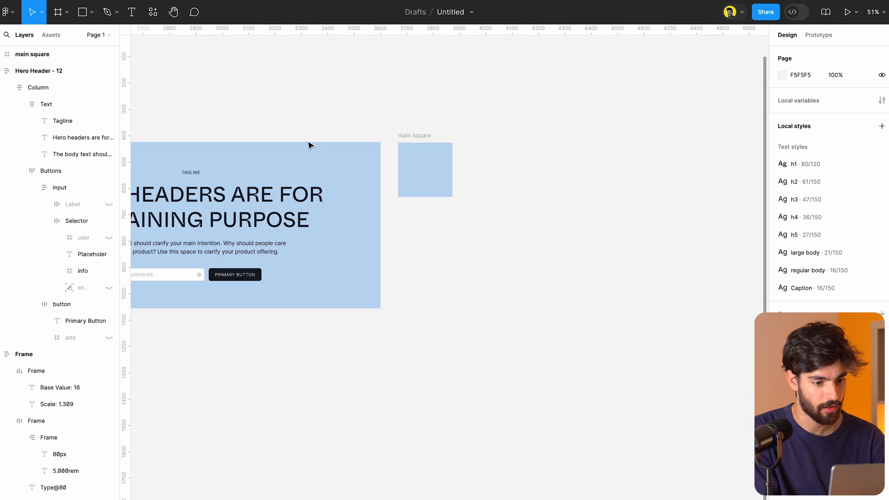
{"action": "left_click", "coordinate": [402, 140]}
- Search Resources for 'color' plugins
{"action": "key", "text": "shift+i"}
{"action": "key", "text": "BackSpace"}
{"action": "type", "text": "color"}
{"action": "key", "text": "Escape"}
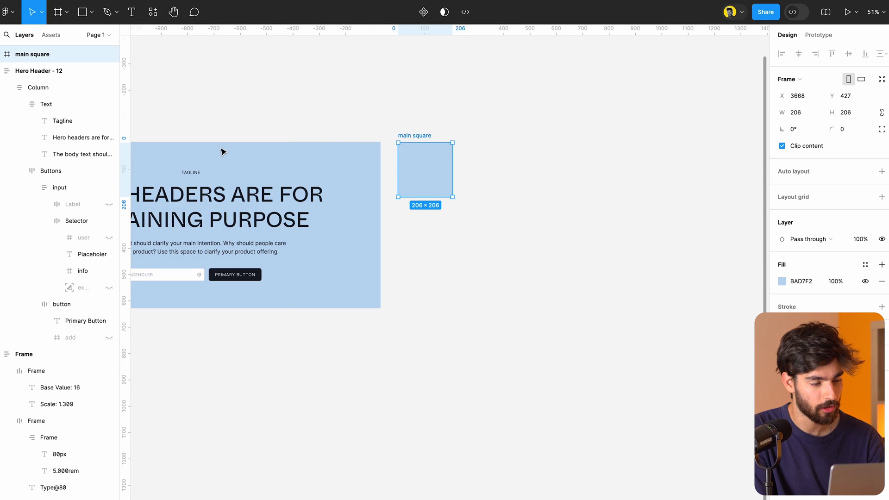
{"action": "key", "text": "shift+i"}
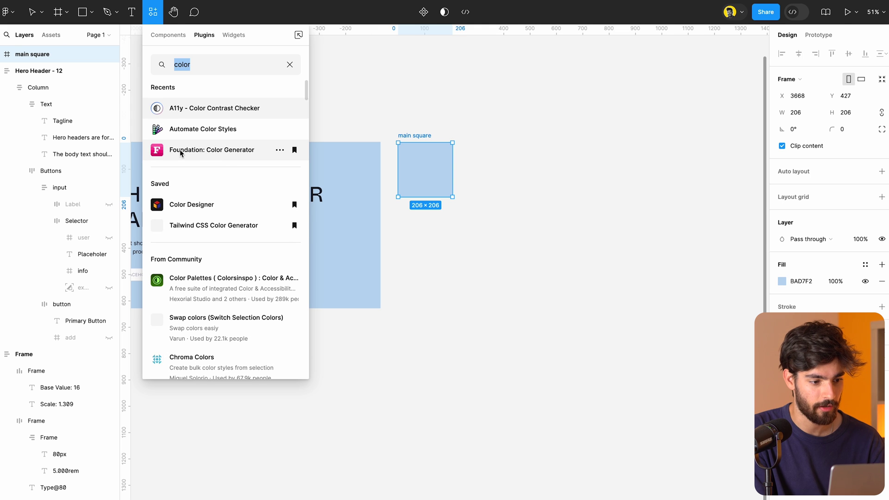
- Launch Foundation: Color Generator and switch its profile to Material
{"action": "left_click", "coordinate": [240, 151]}
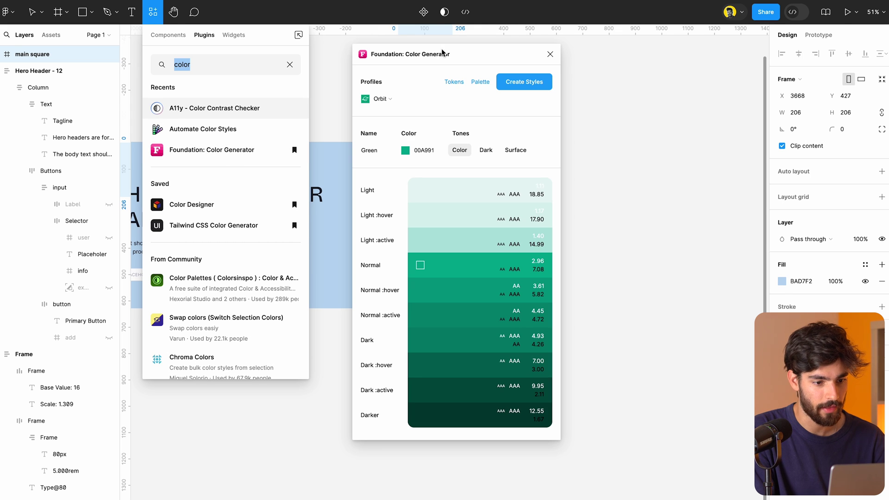
{"action": "left_click", "coordinate": [333, 87]}
{"action": "left_click_drag", "start_coordinate": [479, 55], "coordinate": [669, 47]}
{"action": "scroll", "coordinate": [361, 151], "scroll_direction": "right", "scroll_amount": 3}
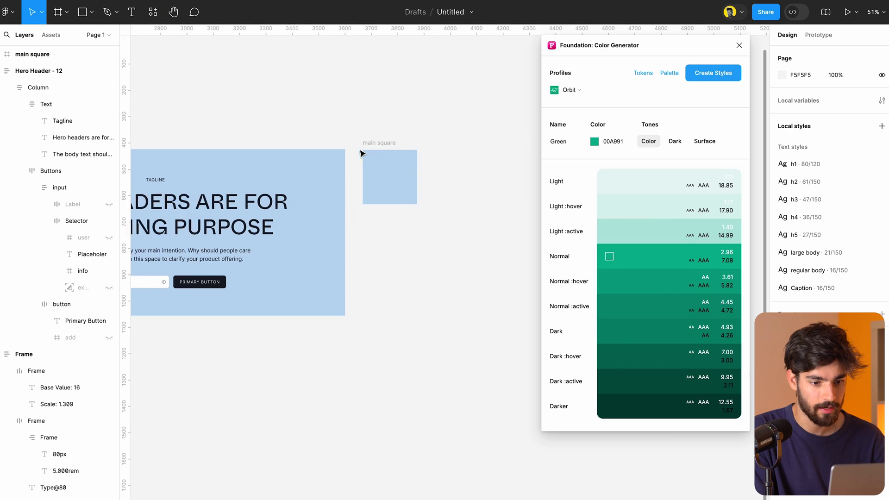
{"action": "left_click", "coordinate": [581, 93]}
{"action": "left_click_drag", "start_coordinate": [648, 49], "coordinate": [546, 60]}
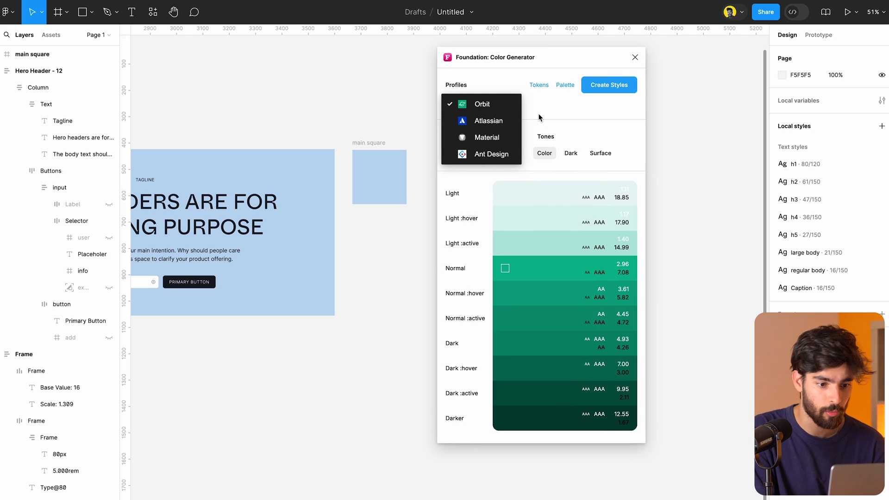
{"action": "left_click", "coordinate": [500, 138]}
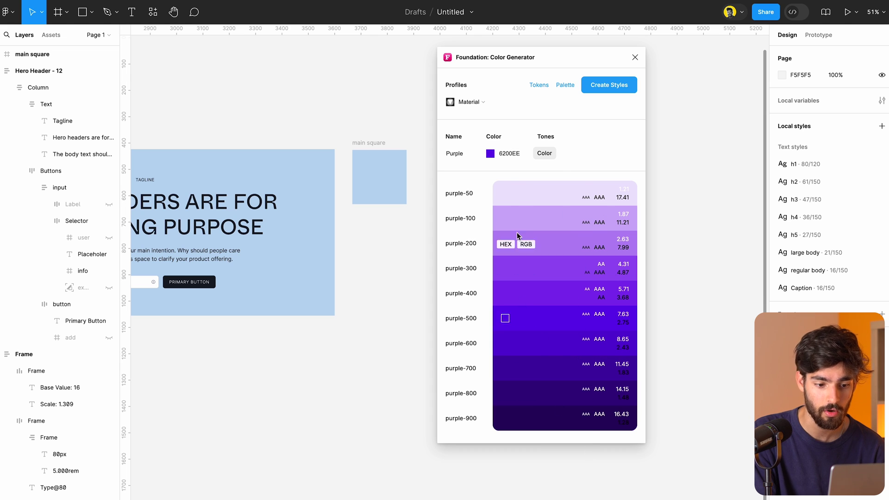
- Open the plugin's base colour picker and start sampling a colour from the canvas
{"action": "left_click", "coordinate": [636, 329]}
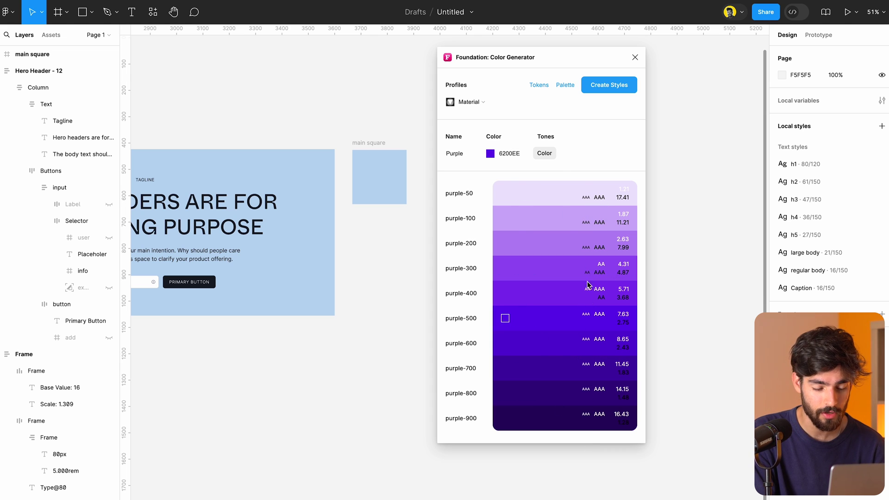
{"action": "left_click", "coordinate": [490, 154]}
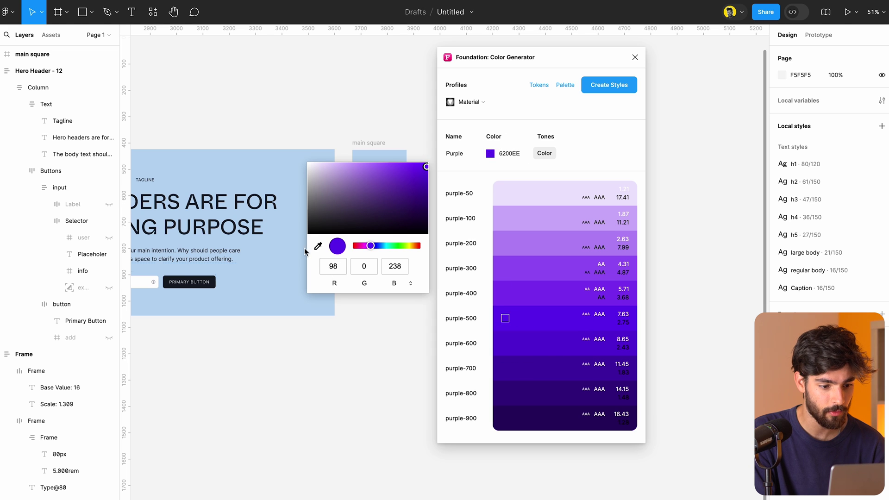
{"action": "left_click", "coordinate": [319, 249]}
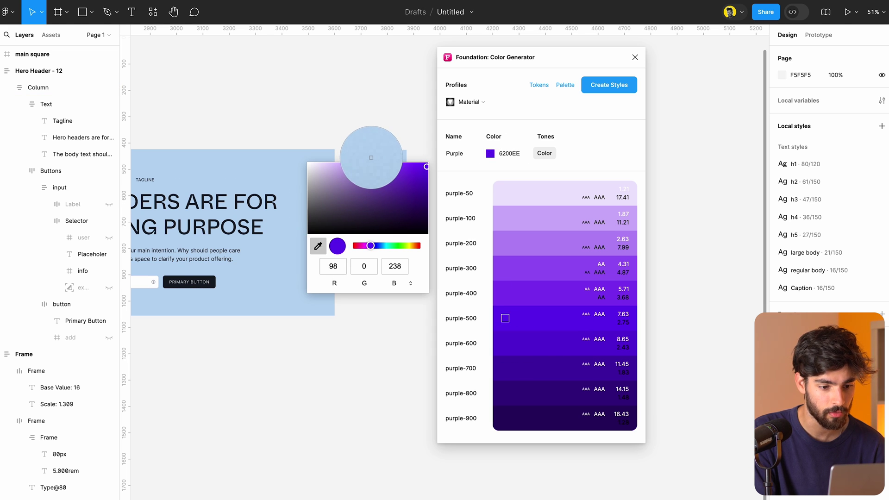
{"action": "left_click", "coordinate": [372, 159]}
{"action": "left_click", "coordinate": [377, 148]}
{"action": "left_click", "coordinate": [806, 281]}
{"action": "key", "text": "ctrl+c"}
{"action": "double_click", "coordinate": [509, 154]}
{"action": "key", "text": "ctrl+v"}
{"action": "key", "text": "Return"}
{"action": "scroll", "coordinate": [390, 388], "scroll_direction": "right", "scroll_amount": 5}
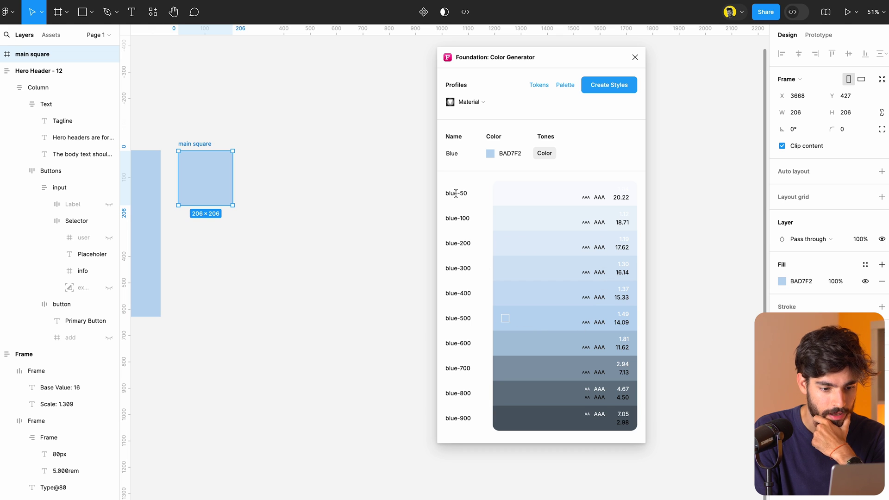
{"action": "left_click_drag", "start_coordinate": [460, 194], "coordinate": [473, 198]}
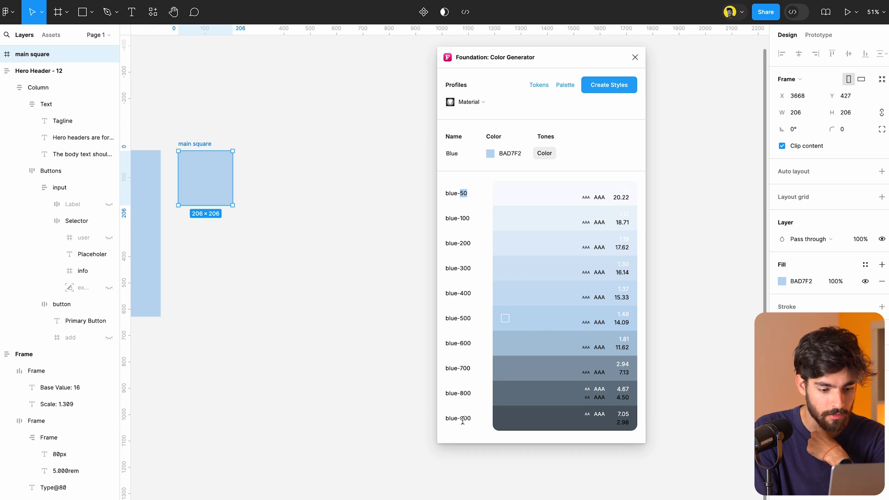
{"action": "left_click_drag", "start_coordinate": [460, 418], "coordinate": [471, 419]}
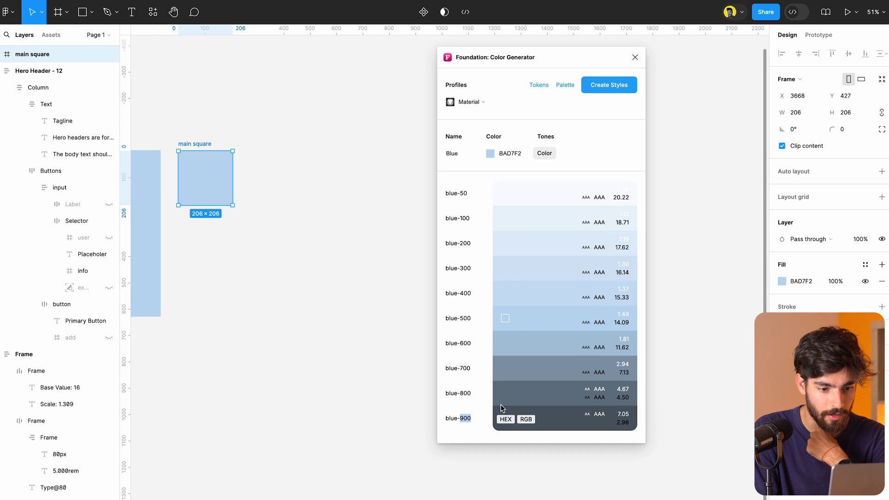
{"action": "left_click", "coordinate": [545, 87]}
{"action": "scroll", "coordinate": [557, 252], "scroll_direction": "down", "scroll_amount": 2}
{"action": "scroll", "coordinate": [558, 252], "scroll_direction": "up", "scroll_amount": 2}
{"action": "left_click", "coordinate": [612, 128]}
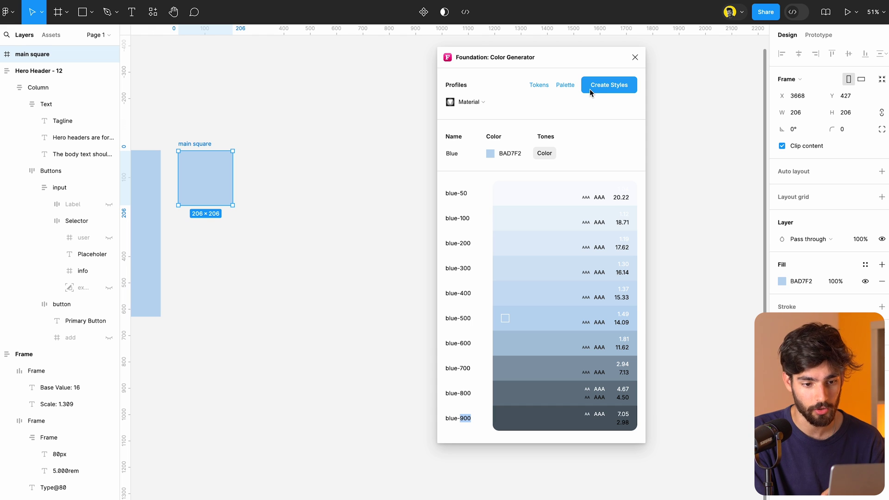
{"action": "left_click", "coordinate": [684, 294]}
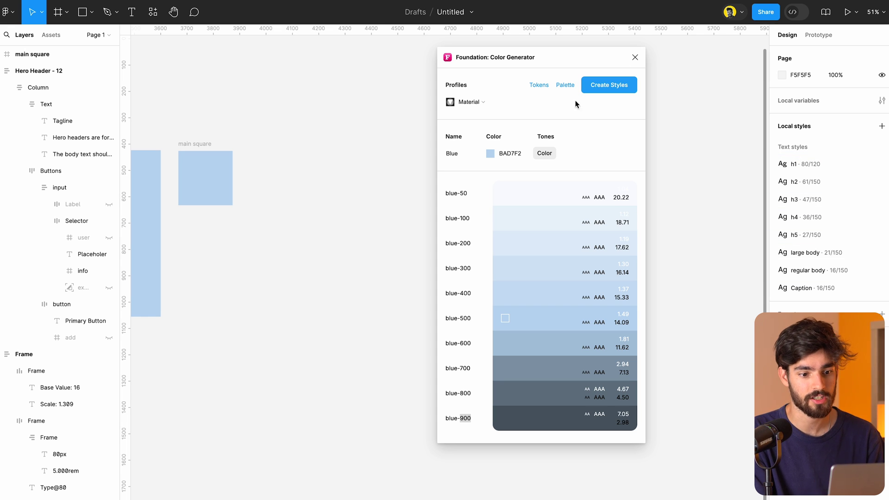
{"action": "left_click", "coordinate": [608, 85]}
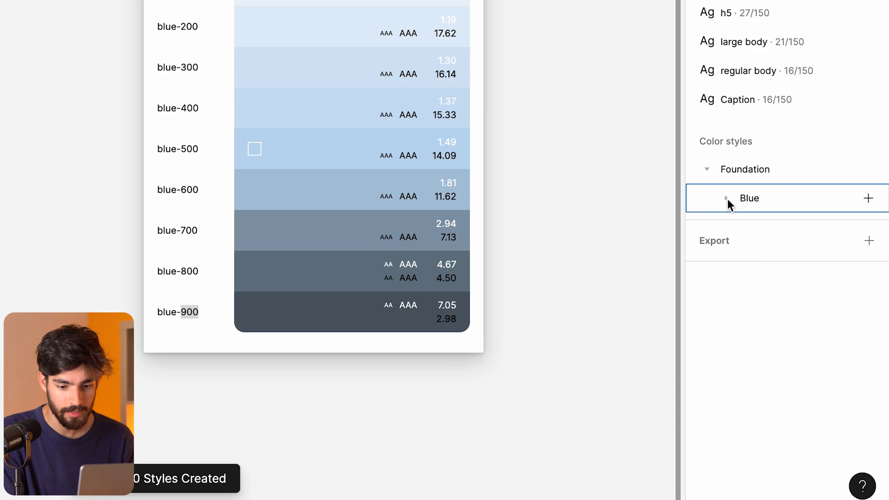
- Review the Foundation/Blue styles, add the Blue palette frame, and close the generator
{"action": "left_click", "coordinate": [726, 199]}
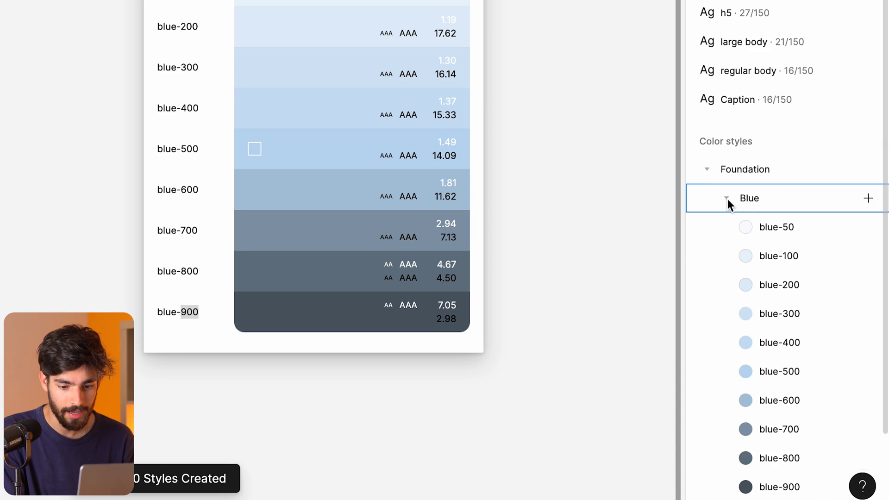
{"action": "scroll", "coordinate": [727, 199], "scroll_direction": "down", "scroll_amount": 2}
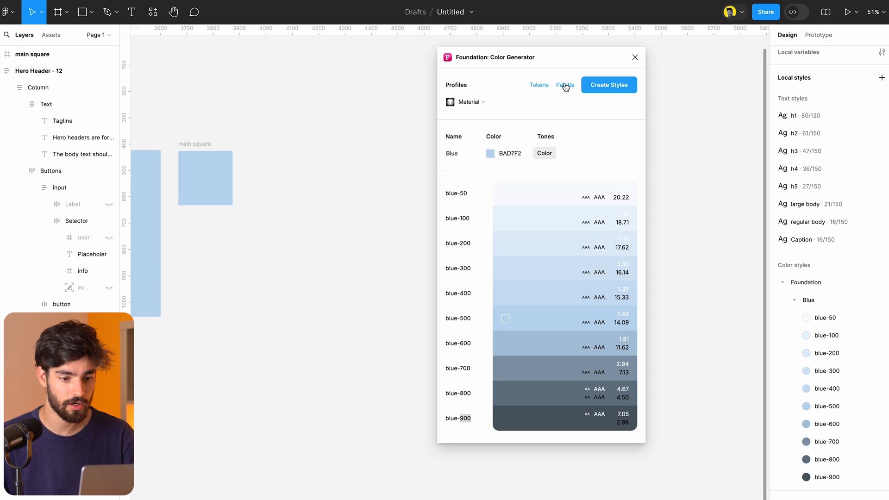
{"action": "left_click", "coordinate": [565, 85]}
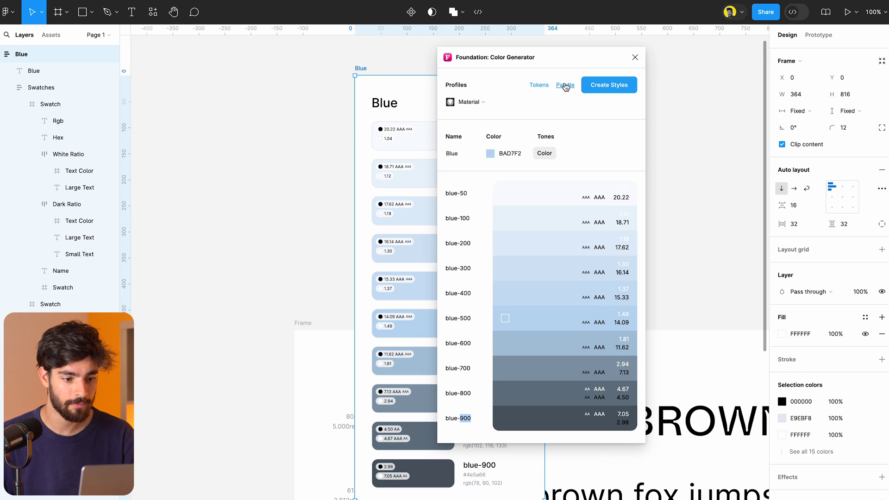
{"action": "left_click", "coordinate": [634, 57]}
- Place the Blue swatch frame beside Hero Header and move the hero up
{"action": "left_click", "coordinate": [430, 132], "text": "ctrl"}
{"action": "scroll", "coordinate": [464, 174], "scroll_direction": "down", "scroll_amount": 5}
{"action": "left_click_drag", "start_coordinate": [409, 100], "coordinate": [882, 232]}
{"action": "scroll", "coordinate": [558, 221], "scroll_direction": "right", "scroll_amount": 10}
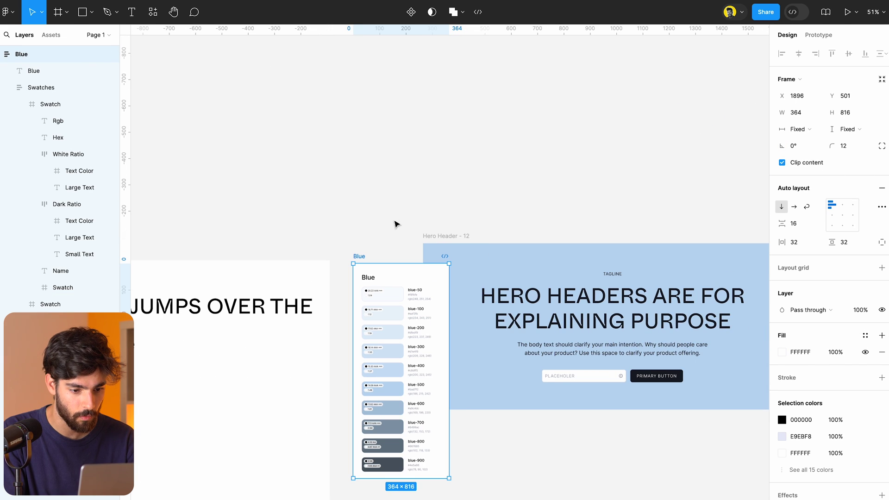
{"action": "left_click_drag", "start_coordinate": [460, 303], "coordinate": [338, 107]}
- Link the blue-50, blue-100 and blue-200 swatch fills to their matching color styles
{"action": "left_click", "coordinate": [394, 295], "text": "ctrl"}
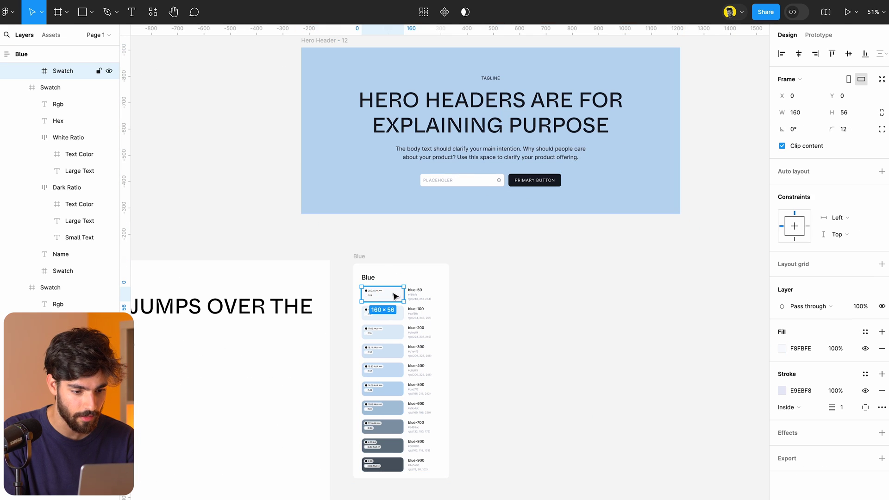
{"action": "scroll", "coordinate": [401, 351], "scroll_direction": "up", "scroll_amount": 5}
{"action": "left_click", "coordinate": [865, 332]}
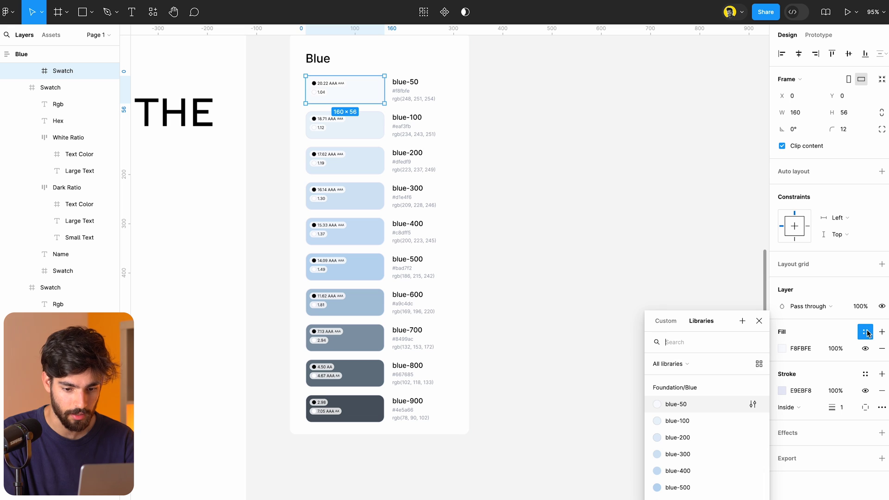
{"action": "left_click", "coordinate": [699, 406]}
{"action": "left_click", "coordinate": [370, 123]}
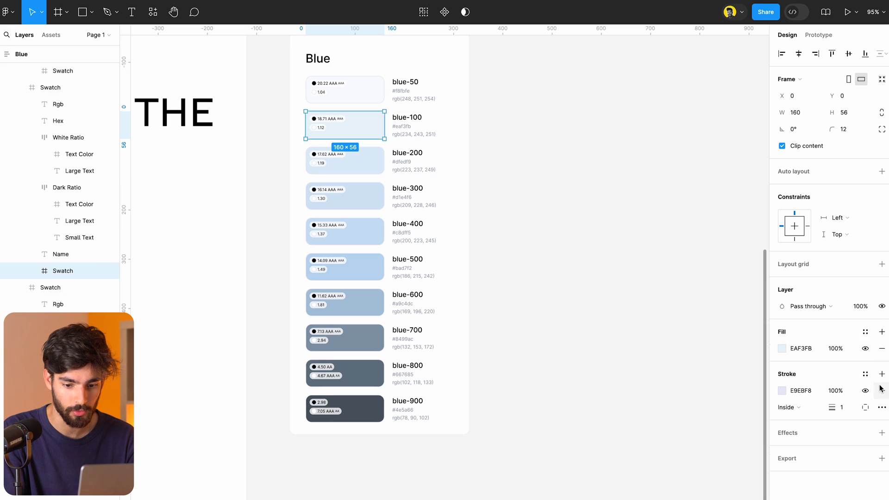
{"action": "left_click", "coordinate": [865, 331]}
{"action": "left_click", "coordinate": [701, 422]}
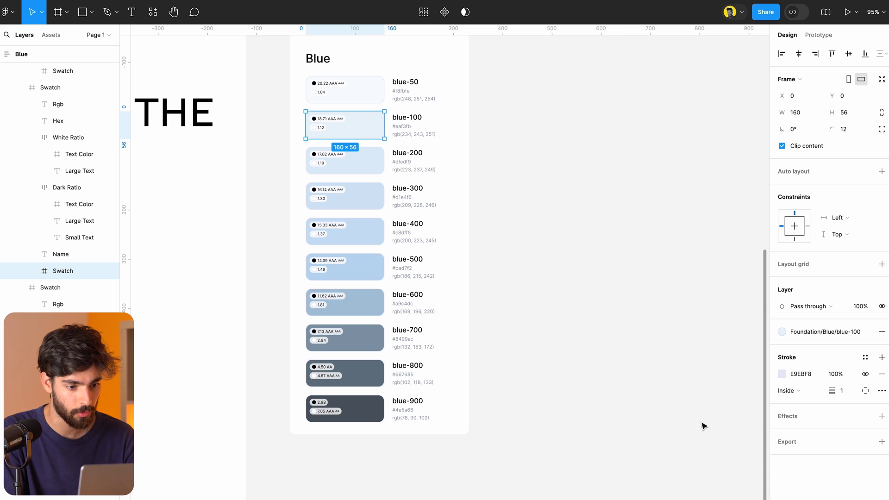
{"action": "left_click", "coordinate": [372, 157]}
{"action": "left_click", "coordinate": [865, 332]}
{"action": "left_click", "coordinate": [701, 438]}
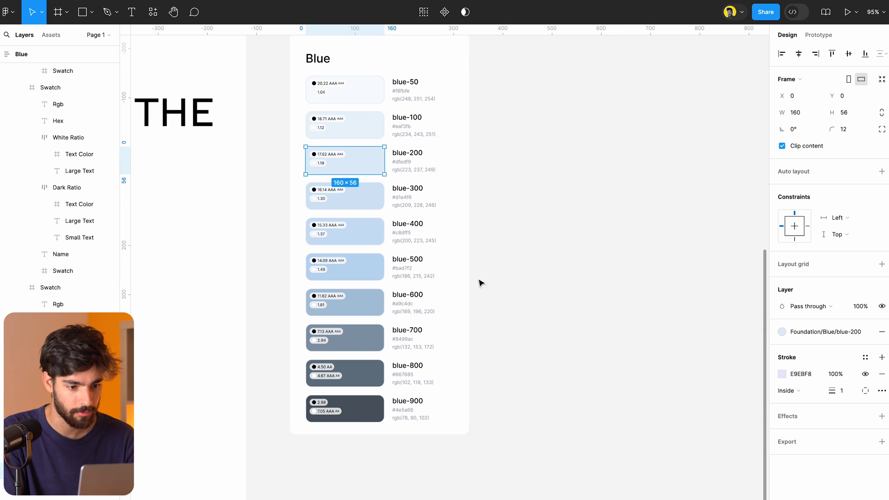
- Check the styles linked on the blue-50 to blue-200 swatches, then deselect to view page styles
{"action": "left_click", "coordinate": [348, 198]}
{"action": "left_click", "coordinate": [371, 234]}
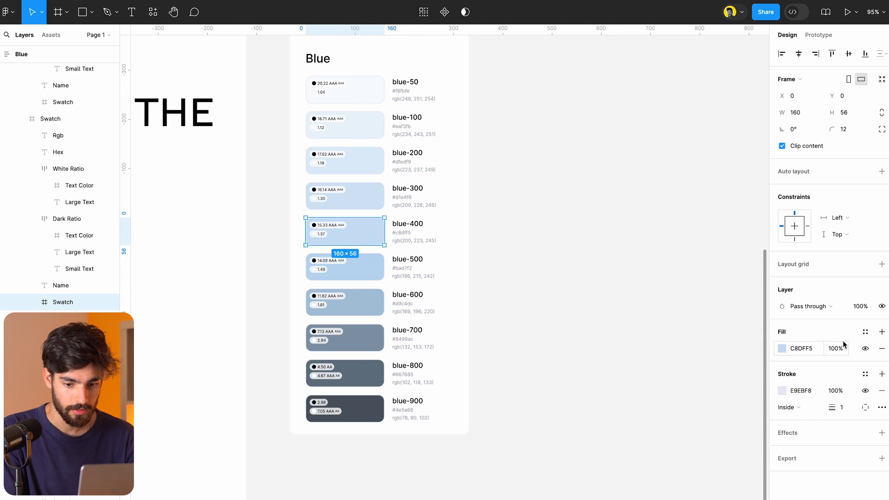
{"action": "key", "text": "Escape"}
{"action": "scroll", "coordinate": [417, 250], "scroll_direction": "left", "scroll_amount": 3}
{"action": "scroll", "coordinate": [417, 250], "scroll_direction": "up", "scroll_amount": 1}
{"action": "left_click", "coordinate": [423, 118]}
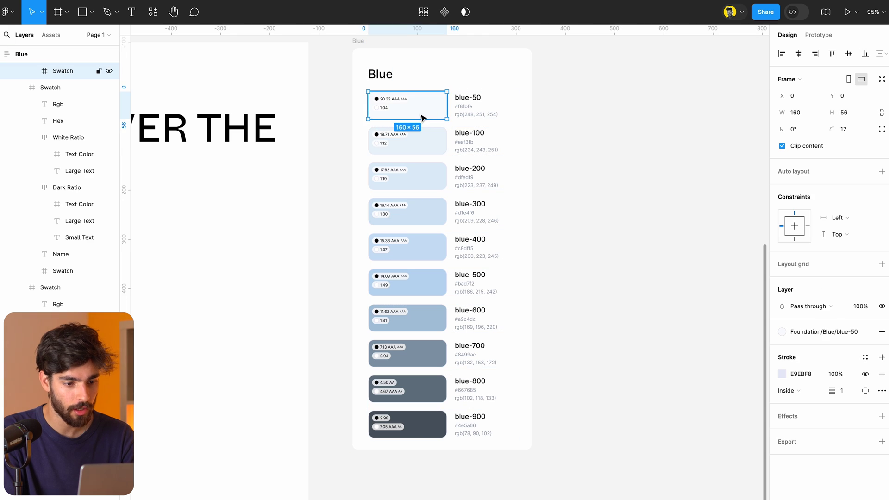
{"action": "left_click", "coordinate": [431, 140]}
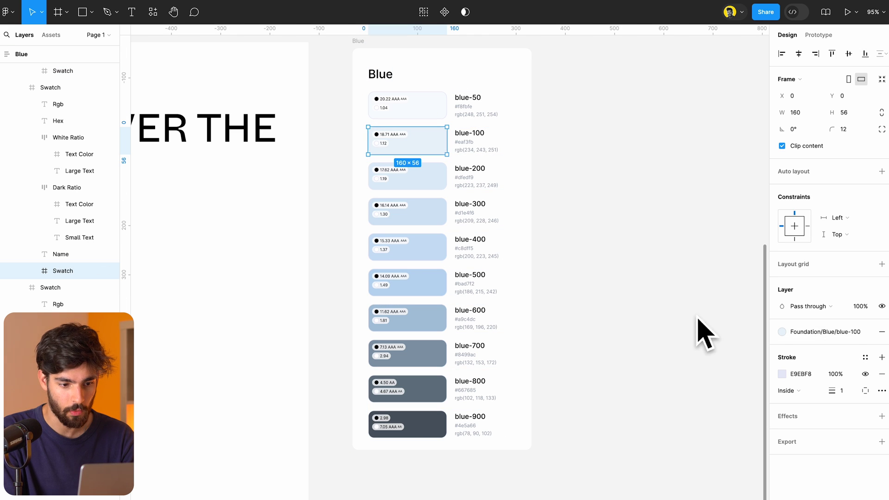
{"action": "left_click", "coordinate": [426, 198]}
{"action": "left_click", "coordinate": [426, 184]}
{"action": "left_click", "coordinate": [640, 190]}
{"action": "scroll", "coordinate": [641, 189], "scroll_direction": "down", "scroll_amount": 4}
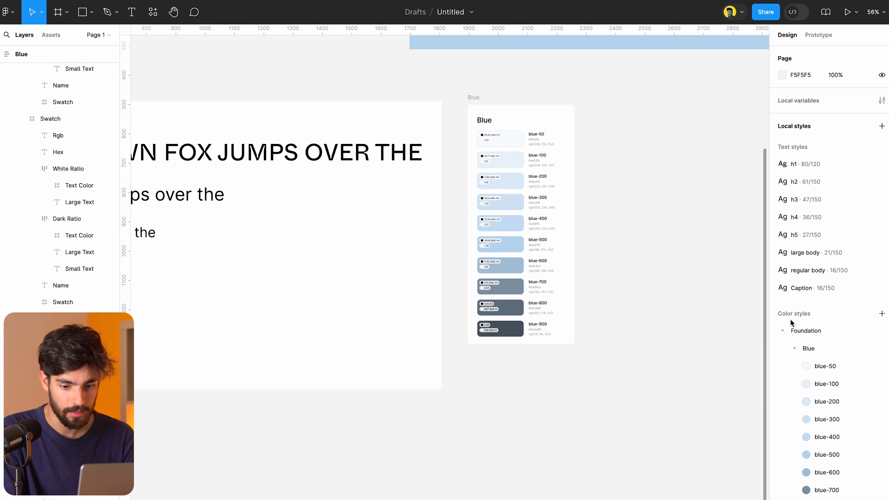
- Drag the Blue style group out of Foundation, undoing an accidental folder, so blue-50–blue-900 sit top-level
{"action": "left_click", "coordinate": [795, 349]}
{"action": "left_click_drag", "start_coordinate": [807, 351], "coordinate": [805, 320]}
{"action": "key", "text": "ctrl+g"}
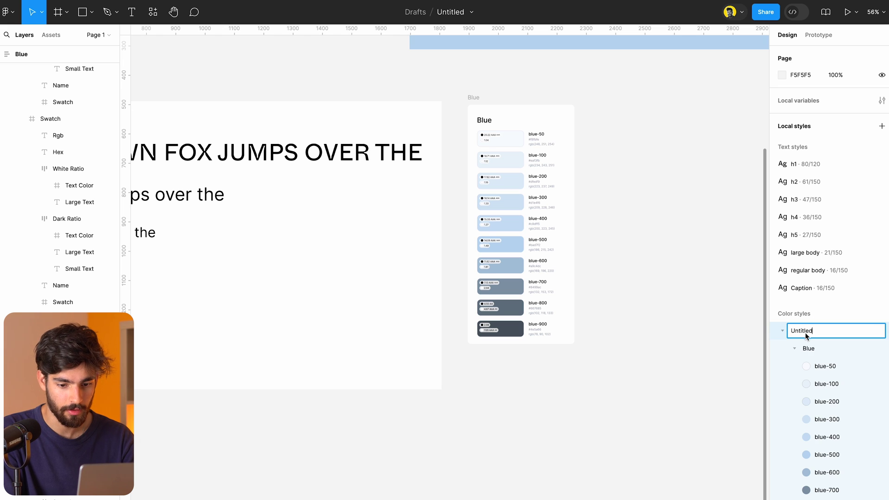
{"action": "key", "text": "ctrl+z"}
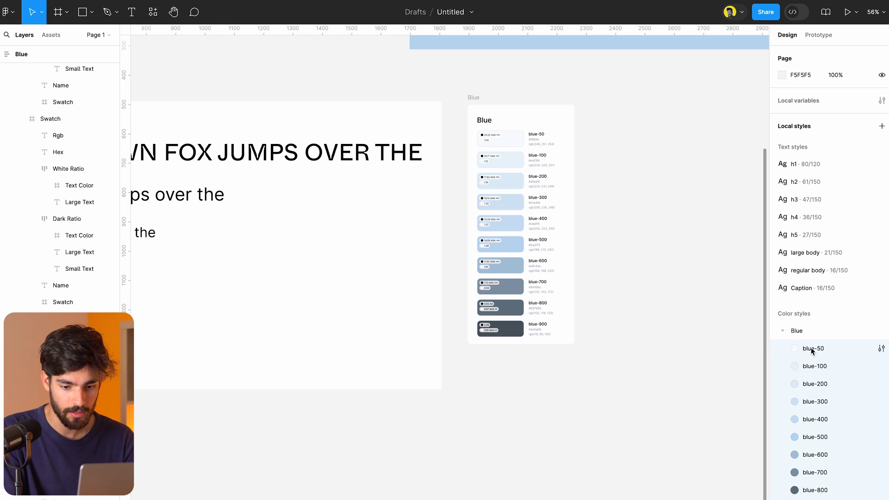
{"action": "left_click_drag", "start_coordinate": [797, 325], "coordinate": [796, 323]}
{"action": "left_click", "coordinate": [678, 360]}
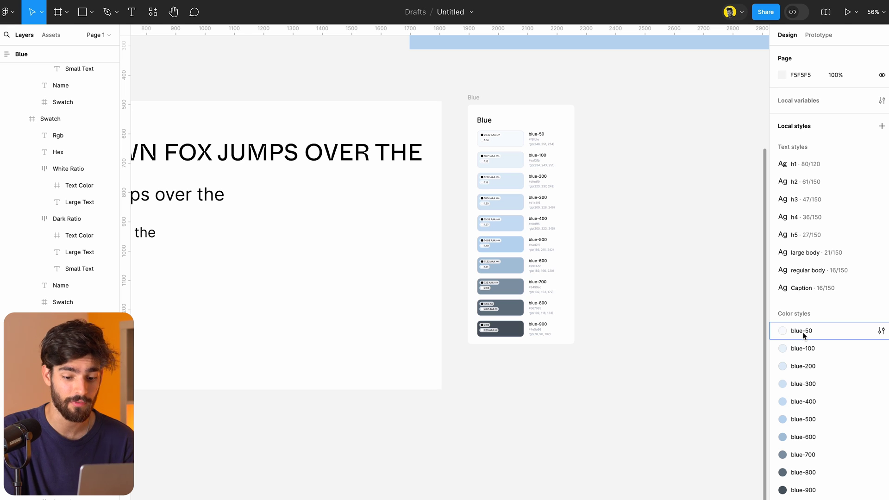
{"action": "scroll", "coordinate": [479, 377], "scroll_direction": "right", "scroll_amount": 5}
{"action": "scroll", "coordinate": [479, 378], "scroll_direction": "down", "scroll_amount": 5}
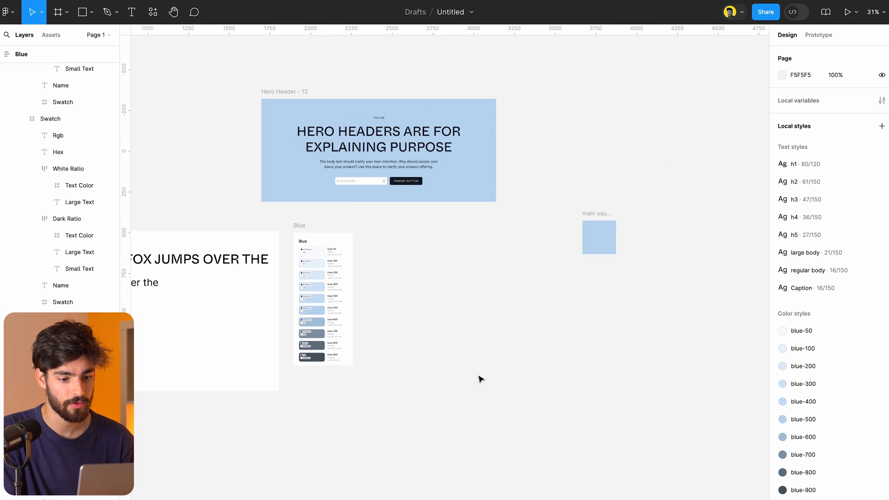
- Move the main square beside the Blue frame and shift Hero Header - 12 down and right
{"action": "left_click_drag", "start_coordinate": [685, 274], "coordinate": [279, 236]}
{"action": "left_click_drag", "start_coordinate": [374, 152], "coordinate": [482, 272]}
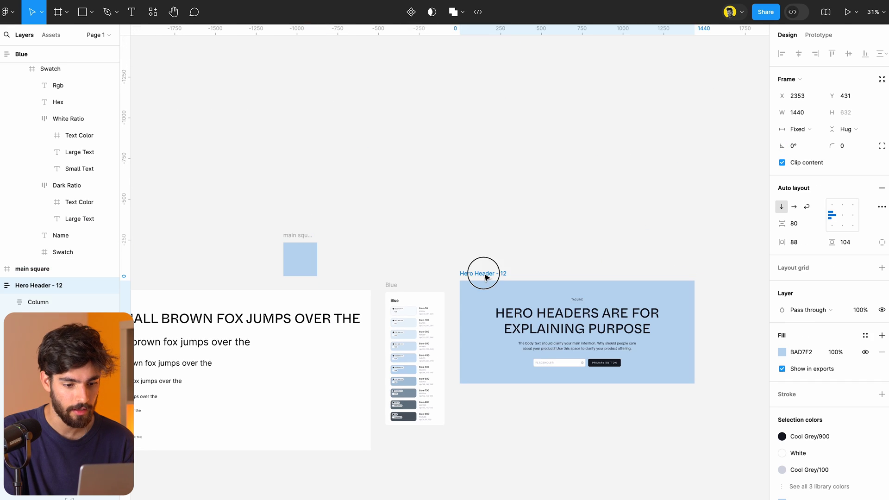
{"action": "scroll", "coordinate": [486, 278], "scroll_direction": "right", "scroll_amount": 5}
{"action": "scroll", "coordinate": [487, 277], "scroll_direction": "down", "scroll_amount": 2}
{"action": "scroll", "coordinate": [378, 220], "scroll_direction": "up", "scroll_amount": 3}
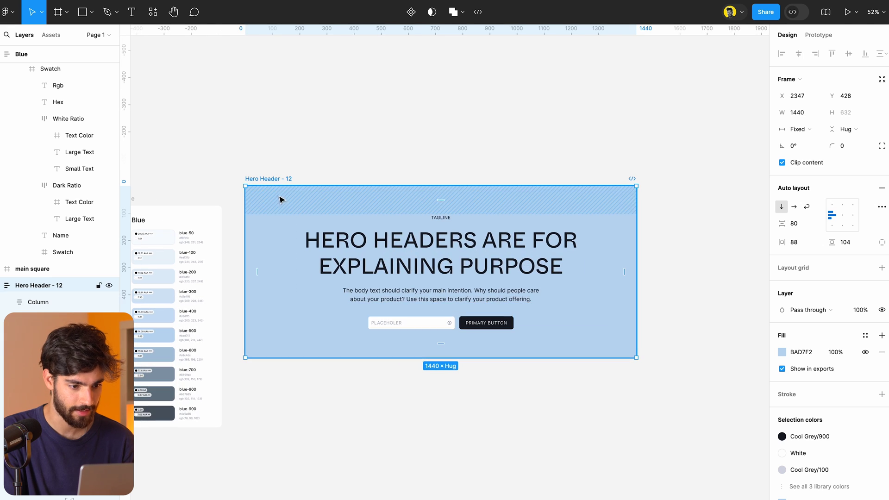
{"action": "left_click_drag", "start_coordinate": [280, 199], "coordinate": [311, 204]}
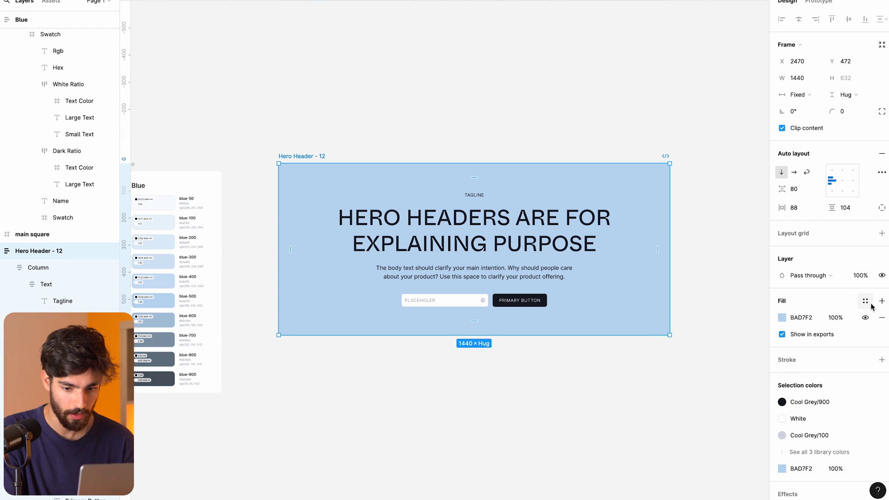
- Open Hero Header's fill style list and browse the blue-50 to blue-900 styles
{"action": "left_click", "coordinate": [869, 303]}
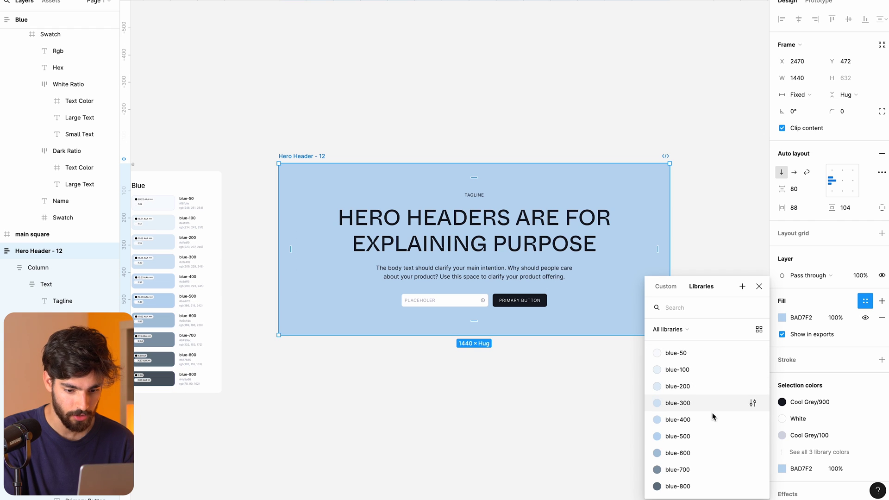
{"action": "scroll", "coordinate": [712, 444], "scroll_direction": "down", "scroll_amount": 1}
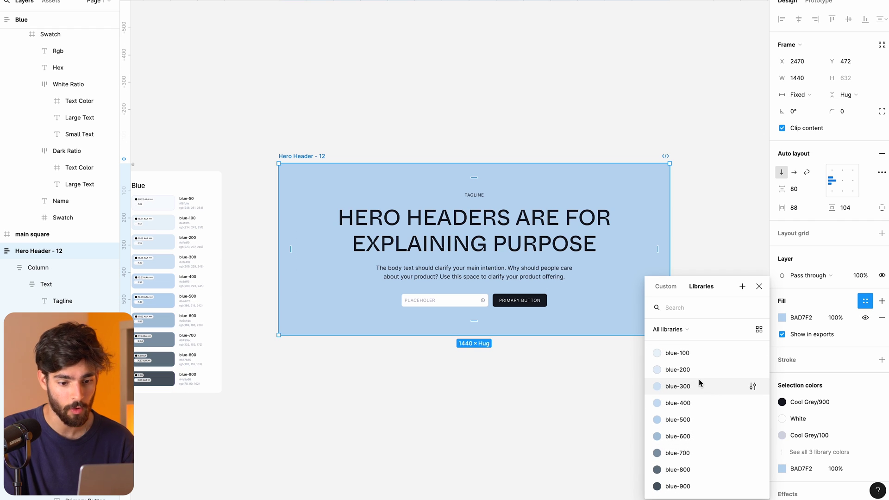
{"action": "scroll", "coordinate": [699, 380], "scroll_direction": "up", "scroll_amount": 1}
{"action": "scroll", "coordinate": [699, 379], "scroll_direction": "down", "scroll_amount": 1}
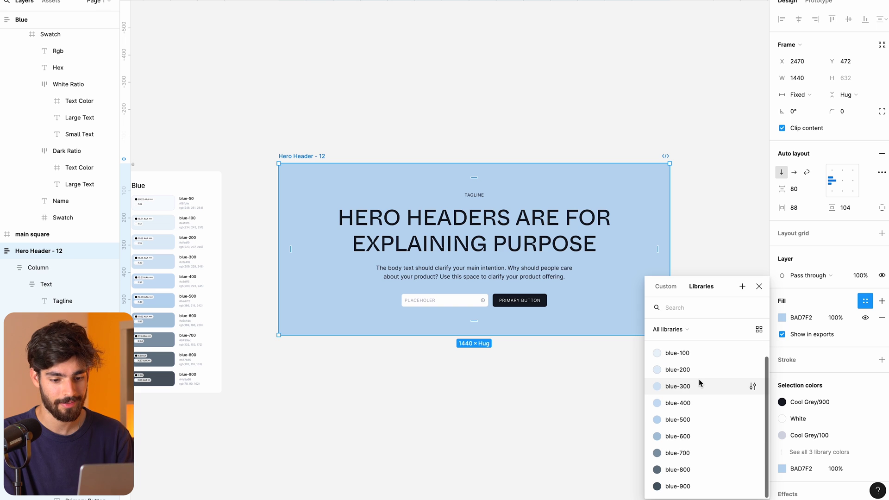
{"action": "scroll", "coordinate": [698, 379], "scroll_direction": "down", "scroll_amount": 1}
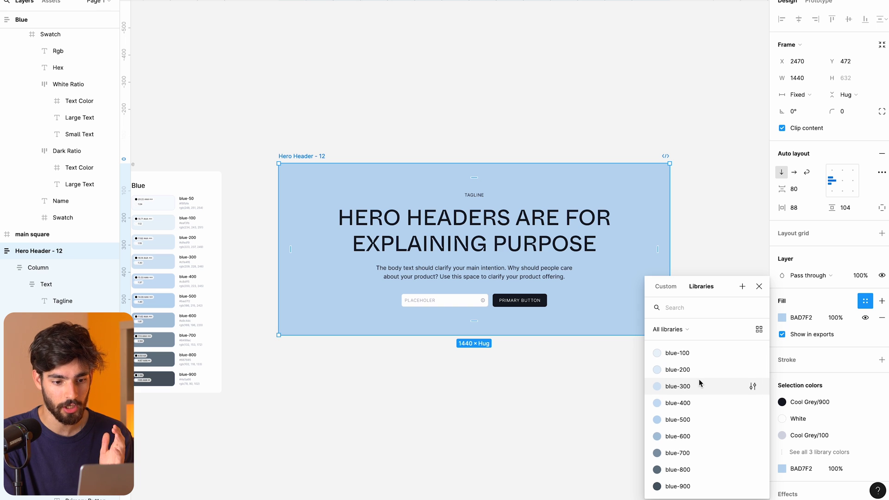
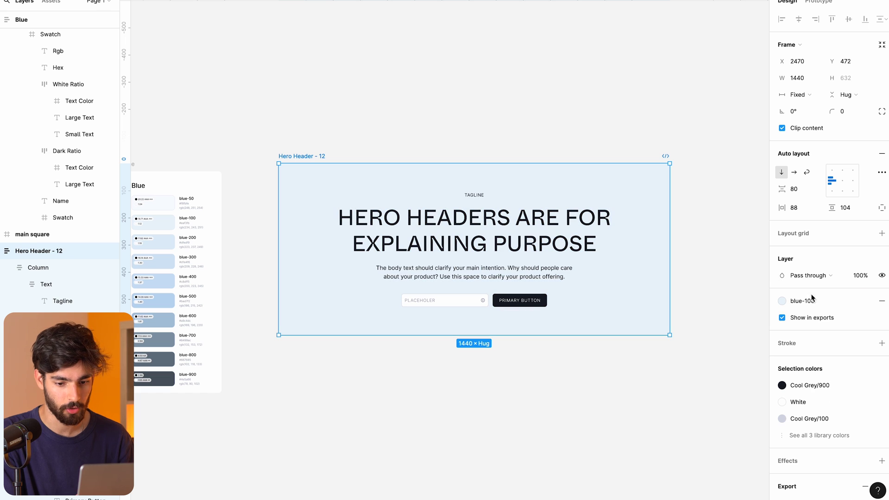
- Fill the hero with blue-900 and switch the h1 text style to Inter without uppercase
{"action": "left_click", "coordinate": [866, 301]}
{"action": "left_click", "coordinate": [678, 486]}
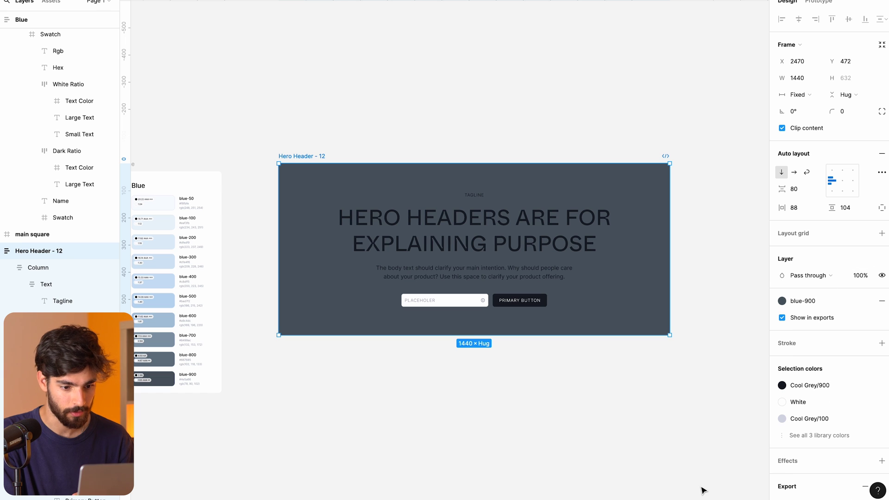
{"action": "left_click", "coordinate": [480, 225], "text": "super"}
{"action": "left_click", "coordinate": [880, 161]}
{"action": "left_click", "coordinate": [873, 225]}
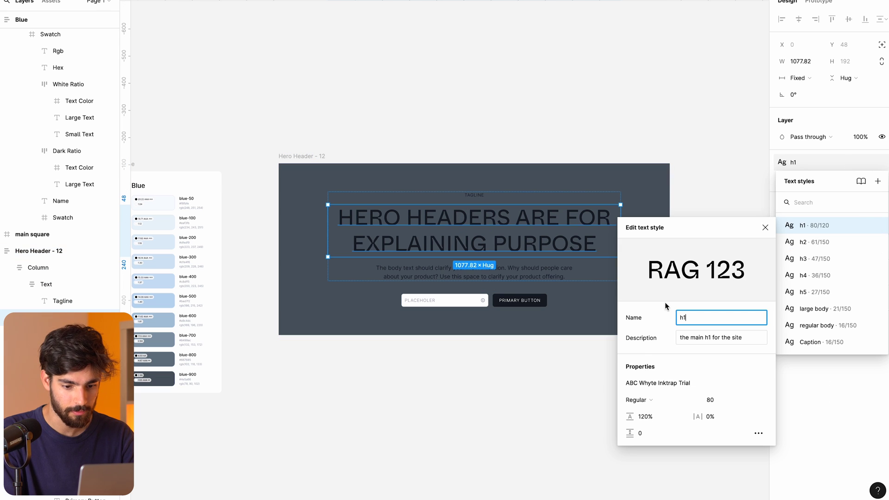
{"action": "left_click", "coordinate": [651, 383]}
{"action": "type", "text": "inter"}
{"action": "key", "text": "Return"}
{"action": "left_click", "coordinate": [759, 433]}
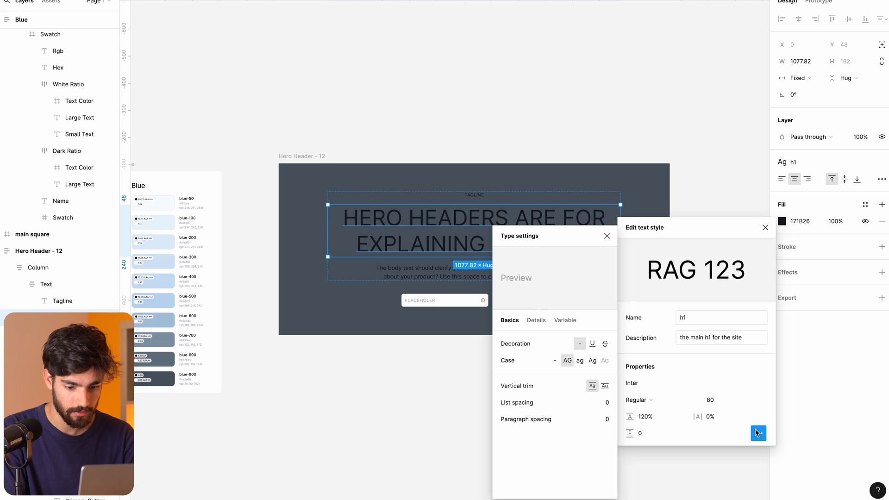
{"action": "left_click", "coordinate": [555, 360]}
{"action": "key", "text": "Escape"}
{"action": "key", "text": "Escape"}
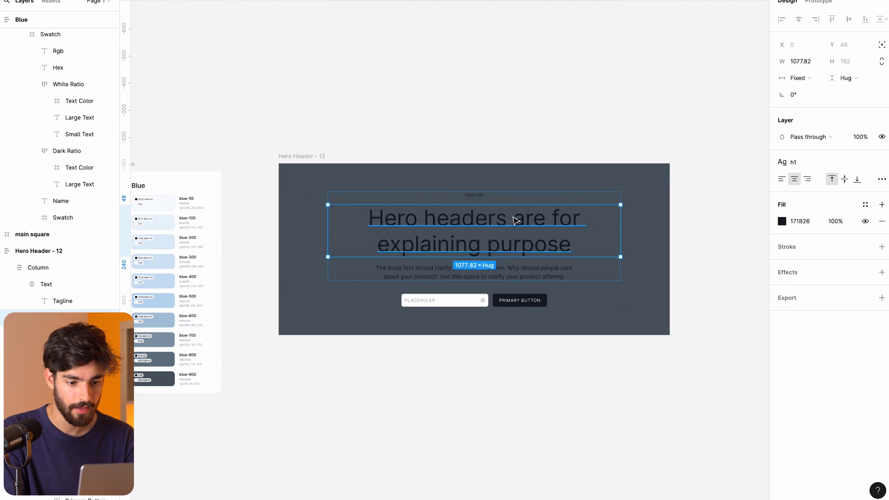
- Apply the blue-50 colour style to the heading, tagline and body text
{"action": "left_click", "coordinate": [479, 200], "text": "shift"}
{"action": "left_click", "coordinate": [481, 272], "text": "shift"}
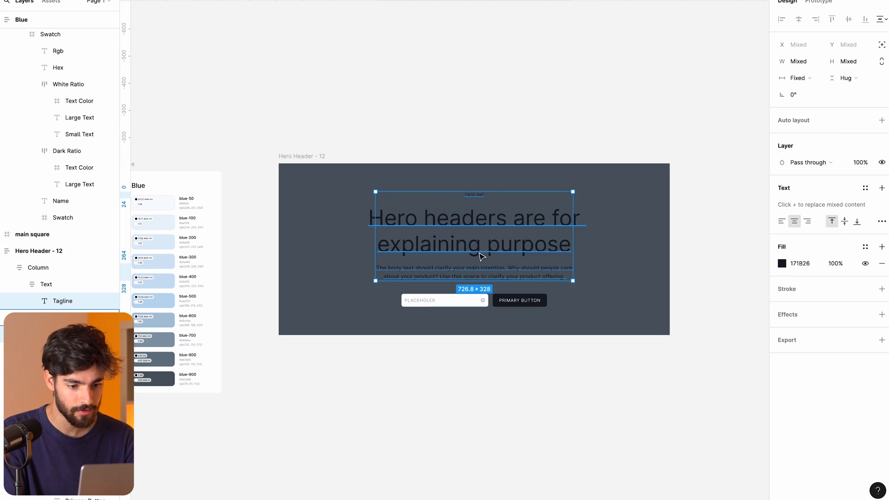
{"action": "left_click", "coordinate": [865, 246]}
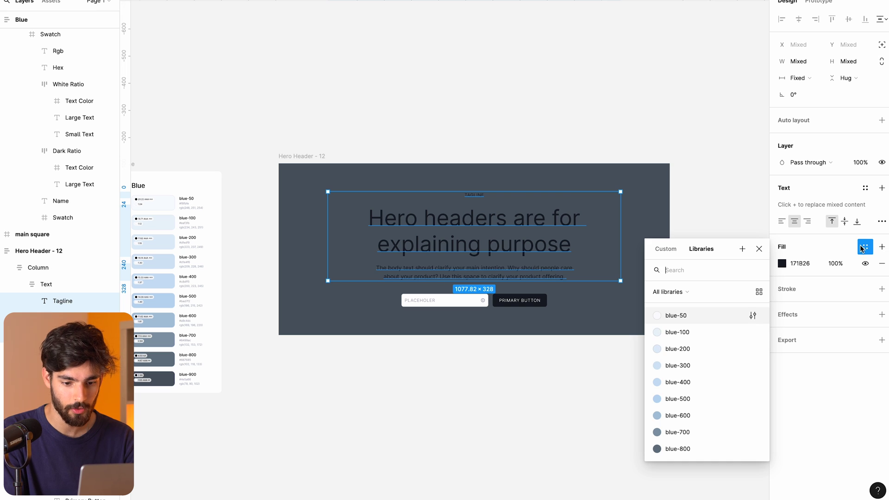
{"action": "left_click", "coordinate": [682, 319]}
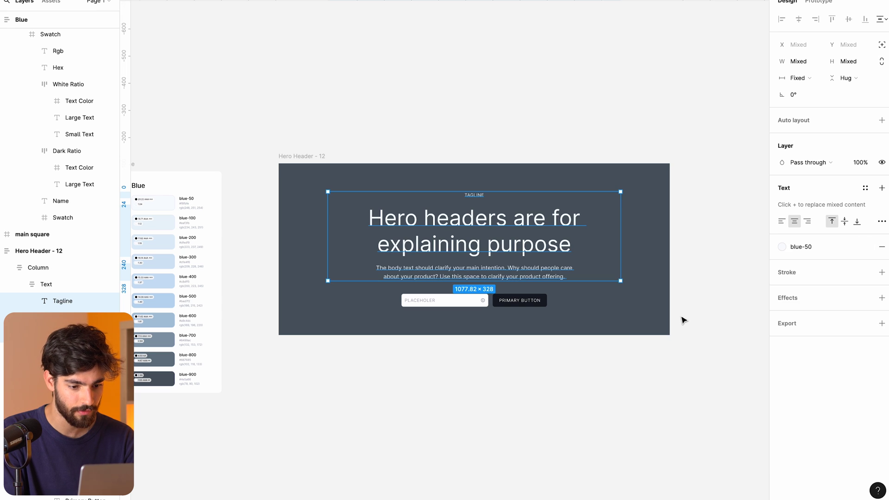
{"action": "left_click", "coordinate": [571, 395]}
- Preview the hero with the interface hidden, then bring up the heading's fill styles
{"action": "key", "text": "ctrl+backslash"}
{"action": "scroll", "coordinate": [502, 241], "scroll_direction": "up", "scroll_amount": 5}
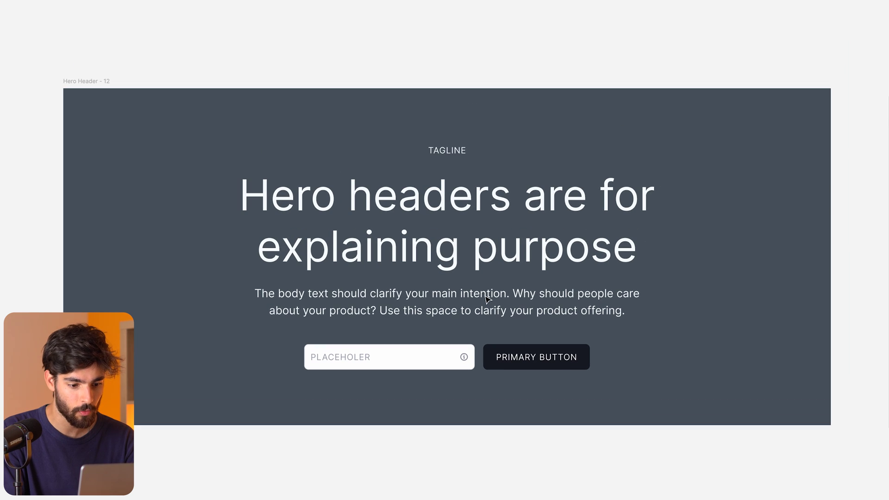
{"action": "left_click", "coordinate": [431, 228]}
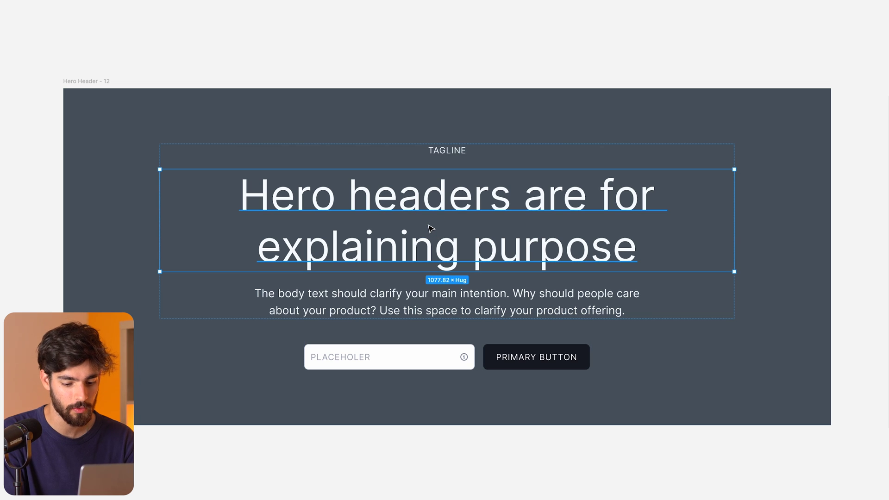
{"action": "key", "text": "ctrl+backslash"}
{"action": "left_click", "coordinate": [807, 204]}
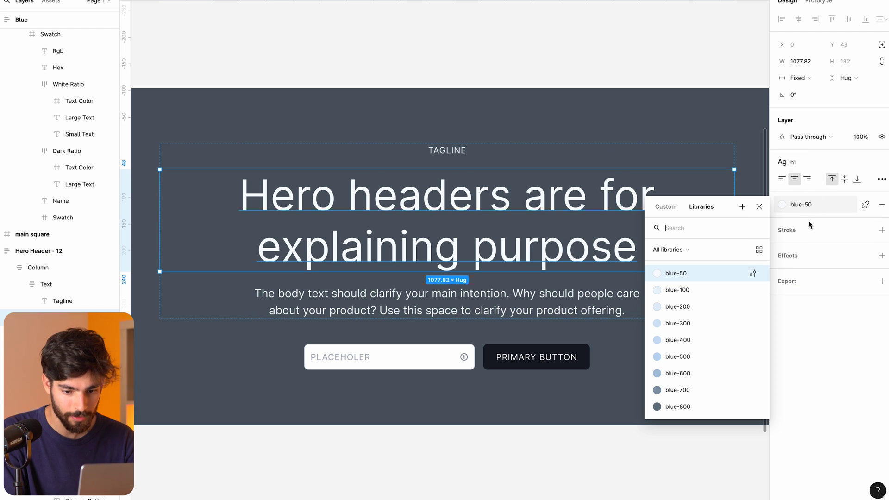
- Lighten the blue-50 colour style's value slightly
{"action": "left_click", "coordinate": [753, 273]}
{"action": "left_click", "coordinate": [499, 432]}
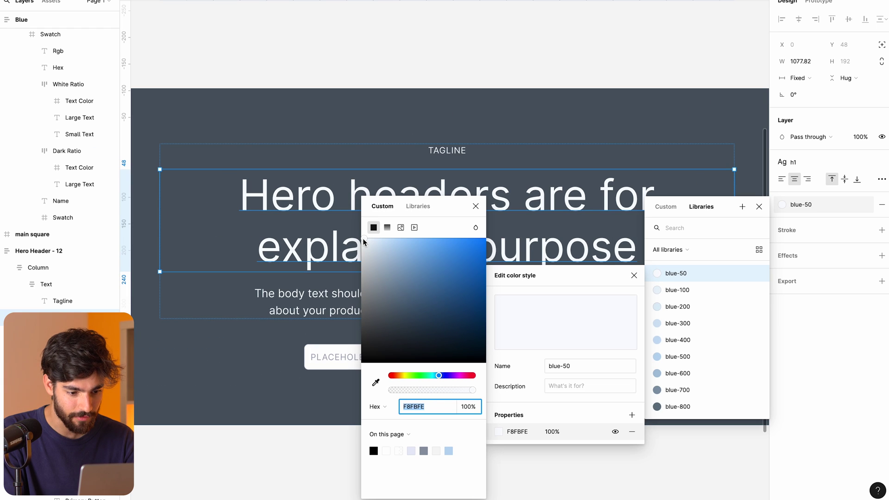
{"action": "left_click", "coordinate": [363, 240]}
{"action": "left_click_drag", "start_coordinate": [364, 244], "coordinate": [364, 244]}
{"action": "left_click", "coordinate": [475, 206]}
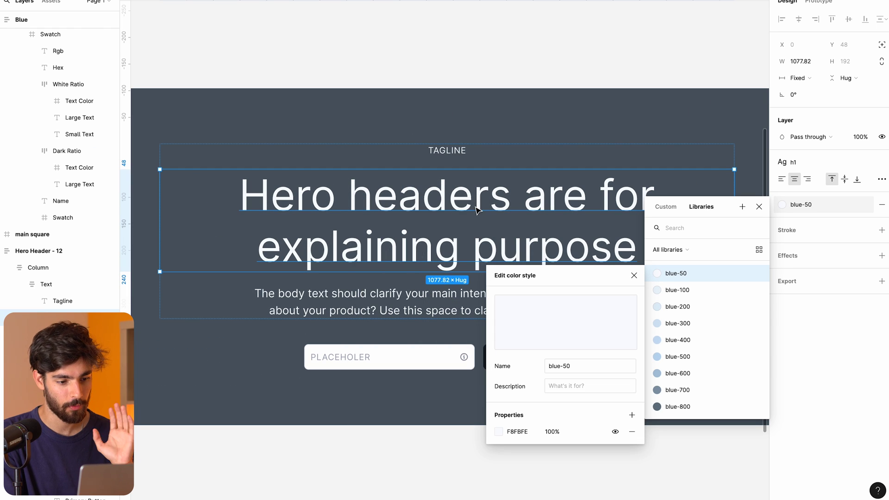
{"action": "left_click", "coordinate": [374, 370]}
{"action": "scroll", "coordinate": [373, 371], "scroll_direction": "down", "scroll_amount": 3}
{"action": "key", "text": "Escape"}
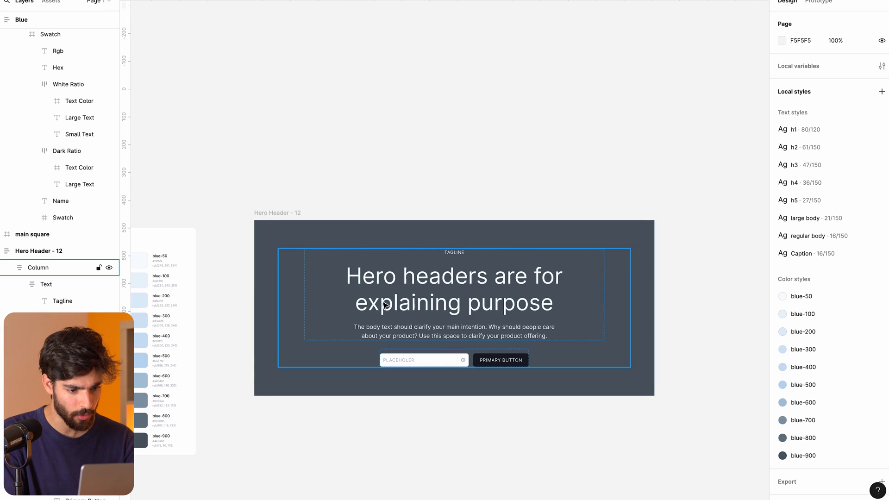
- Replace every White fill in the Hero Header - 12 frame with blue-50
{"action": "left_click", "coordinate": [279, 222]}
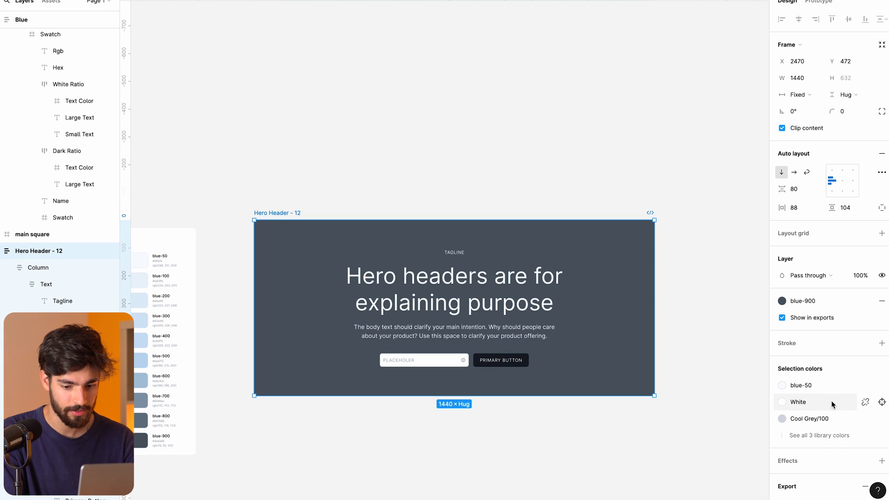
{"action": "scroll", "coordinate": [815, 408], "scroll_direction": "down", "scroll_amount": 3}
{"action": "left_click", "coordinate": [818, 359]}
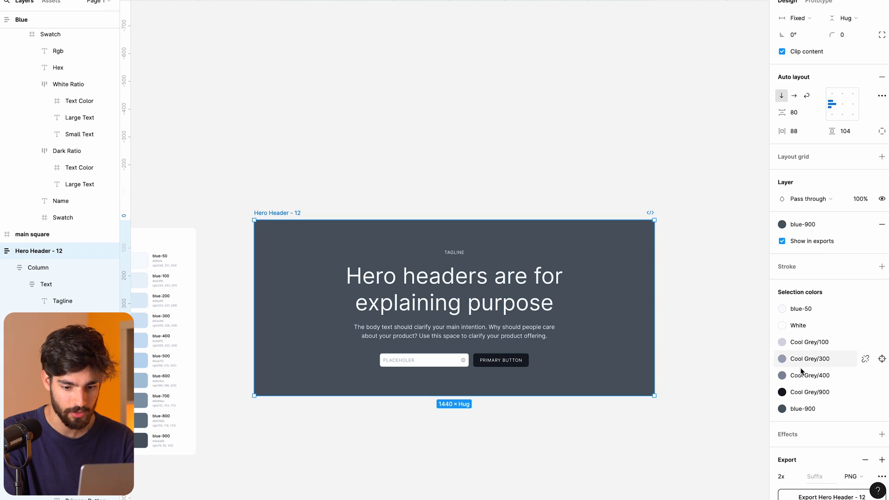
{"action": "scroll", "coordinate": [459, 363], "scroll_direction": "up", "scroll_amount": 3}
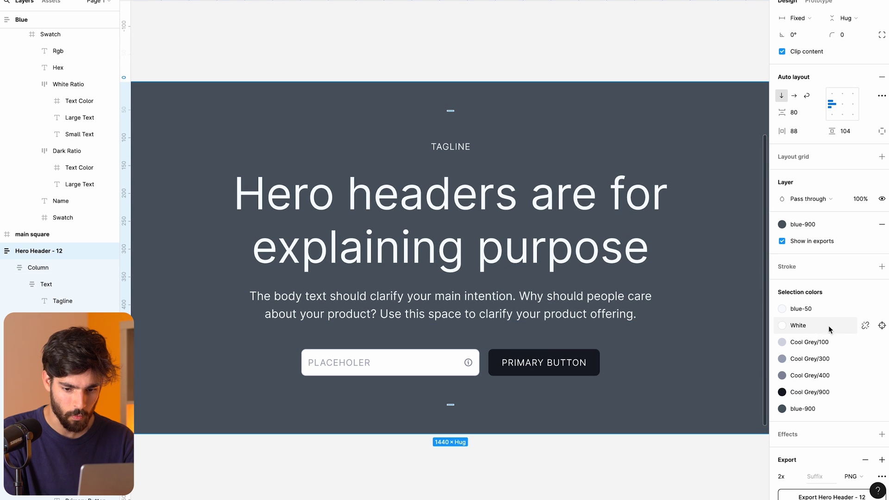
{"action": "left_click", "coordinate": [882, 324]}
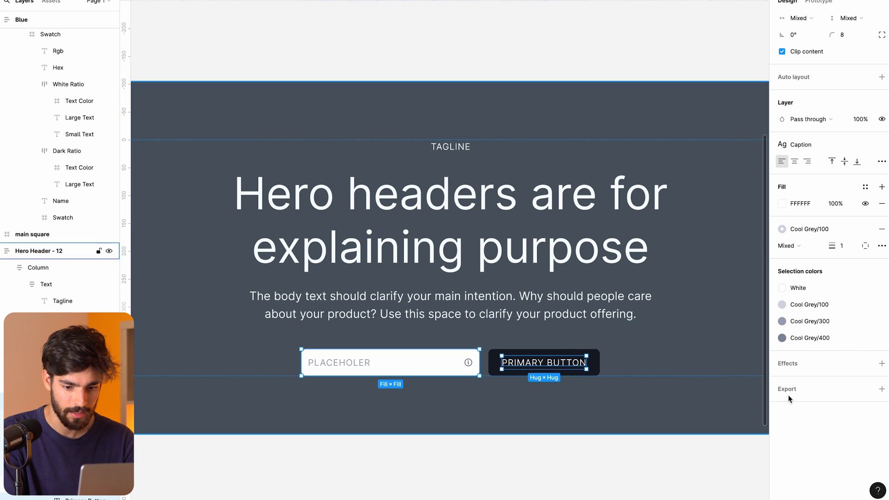
{"action": "left_click", "coordinate": [864, 188]}
{"action": "left_click", "coordinate": [702, 259]}
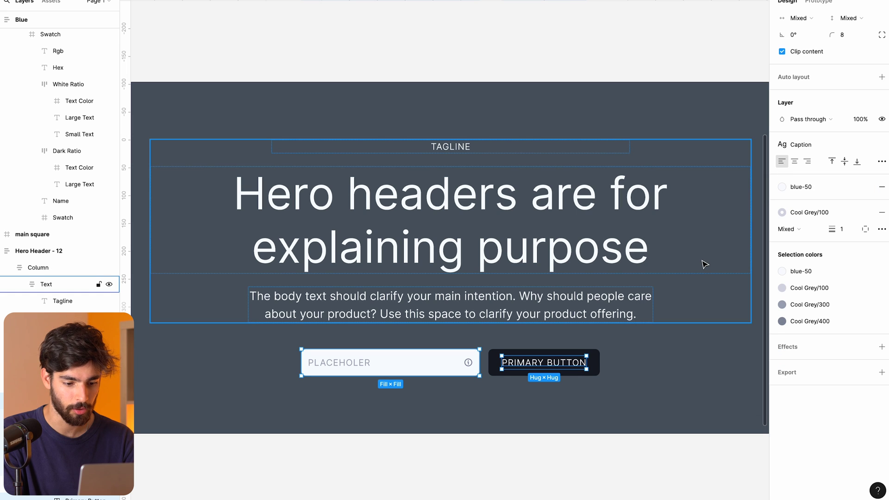
{"action": "key", "text": "Escape"}
- Change the input's border from Cool Grey/100 to blue-100
{"action": "left_click", "coordinate": [170, 96]}
{"action": "scroll", "coordinate": [804, 416], "scroll_direction": "down", "scroll_amount": 2}
{"action": "scroll", "coordinate": [804, 419], "scroll_direction": "down", "scroll_amount": 2}
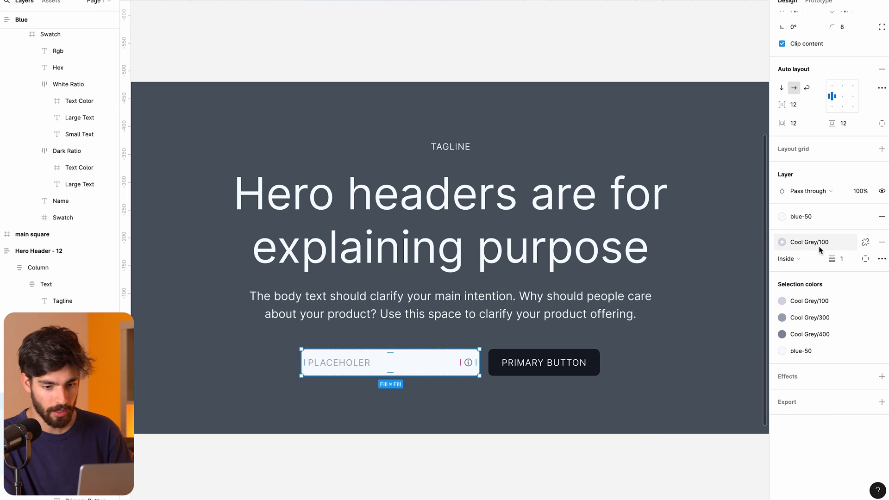
{"action": "left_click", "coordinate": [818, 245]}
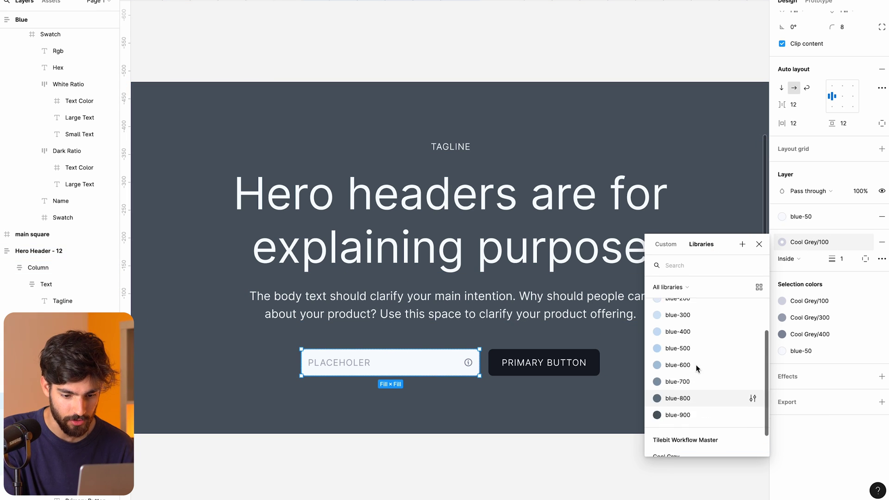
{"action": "scroll", "coordinate": [672, 444], "scroll_direction": "up", "scroll_amount": 3}
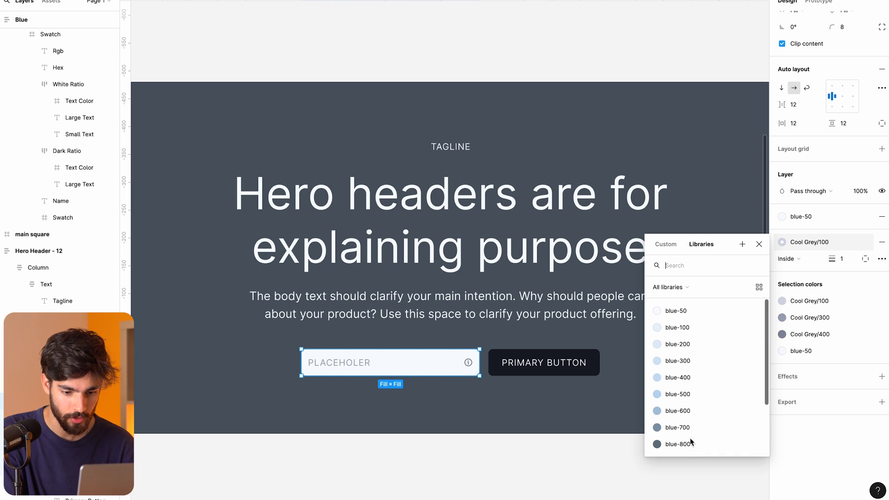
{"action": "left_click", "coordinate": [688, 328]}
{"action": "left_click", "coordinate": [551, 373]}
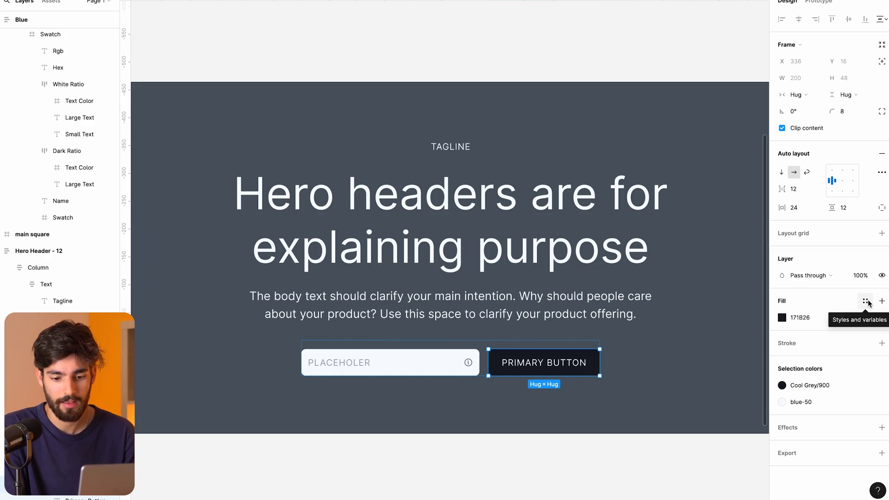
- Give the Primary Button a blue-900 background and check its fill
{"action": "left_click", "coordinate": [846, 389]}
{"action": "scroll", "coordinate": [655, 430], "scroll_direction": "down", "scroll_amount": 1}
{"action": "left_click", "coordinate": [670, 485]}
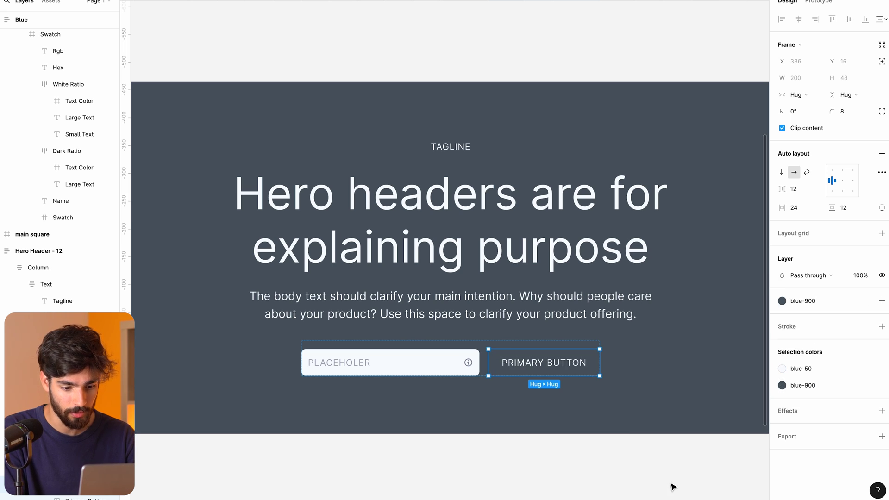
{"action": "left_click", "coordinate": [627, 478]}
{"action": "scroll", "coordinate": [410, 106], "scroll_direction": "down", "scroll_amount": 3}
{"action": "scroll", "coordinate": [410, 106], "scroll_direction": "up", "scroll_amount": 2}
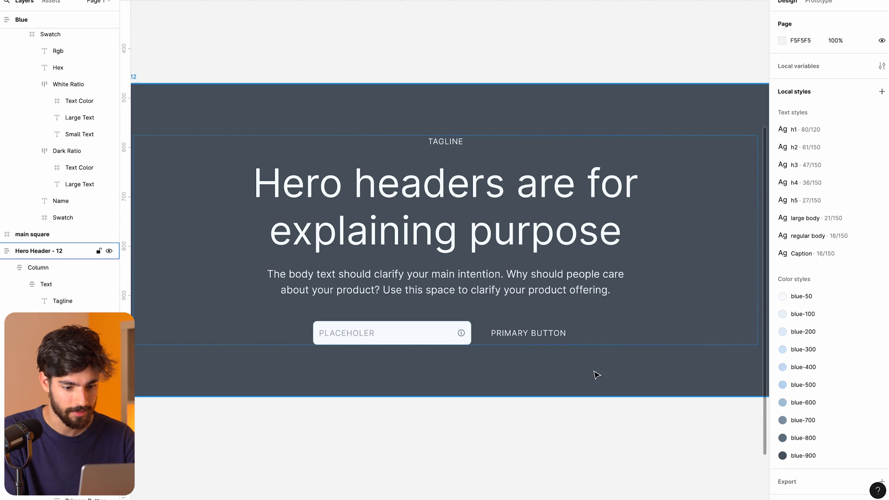
{"action": "double_click", "coordinate": [541, 330]}
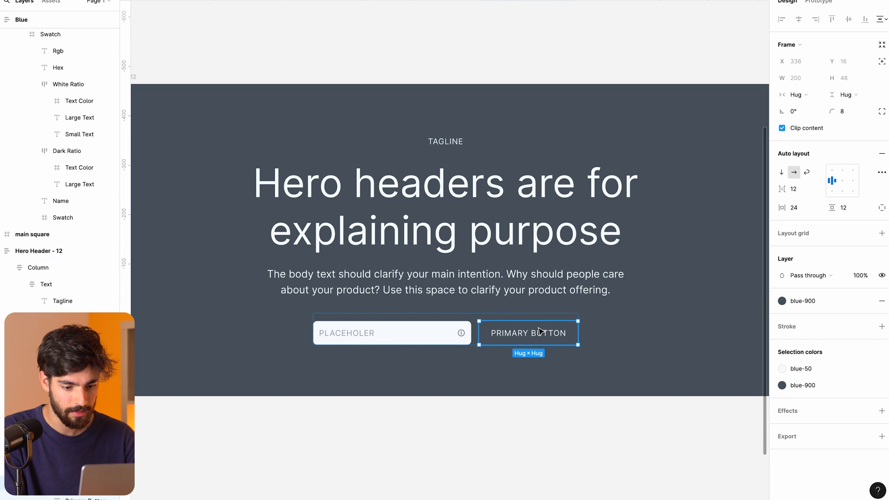
{"action": "left_click", "coordinate": [801, 302]}
{"action": "left_click", "coordinate": [514, 467]}
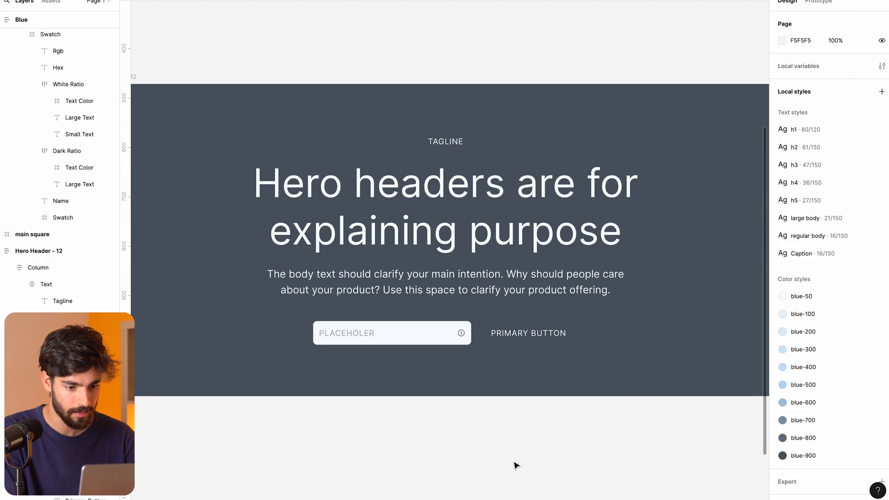
- Make the hero background blue-700 and swap Cool Grey/400 and Cool Grey/300 for blues
{"action": "scroll", "coordinate": [514, 466], "scroll_direction": "left", "scroll_amount": 5}
{"action": "left_click", "coordinate": [556, 398]}
{"action": "left_click", "coordinate": [801, 300]}
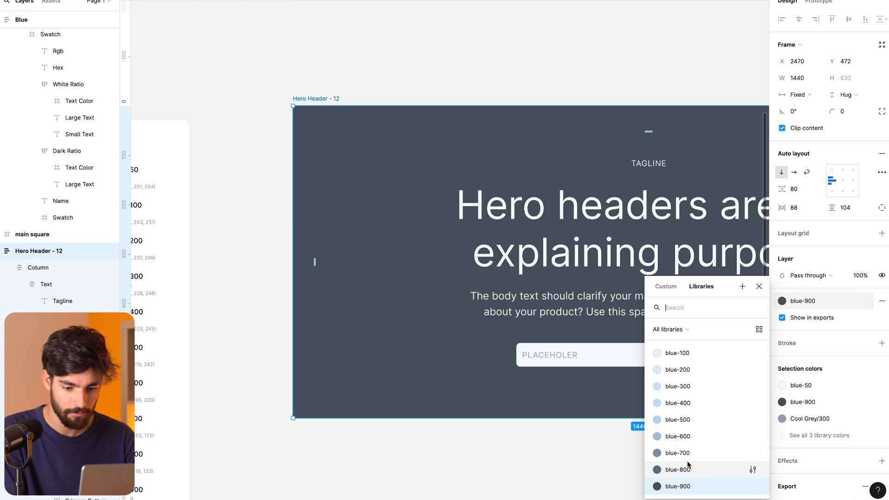
{"action": "left_click", "coordinate": [680, 453]}
{"action": "scroll", "coordinate": [617, 451], "scroll_direction": "right", "scroll_amount": 4}
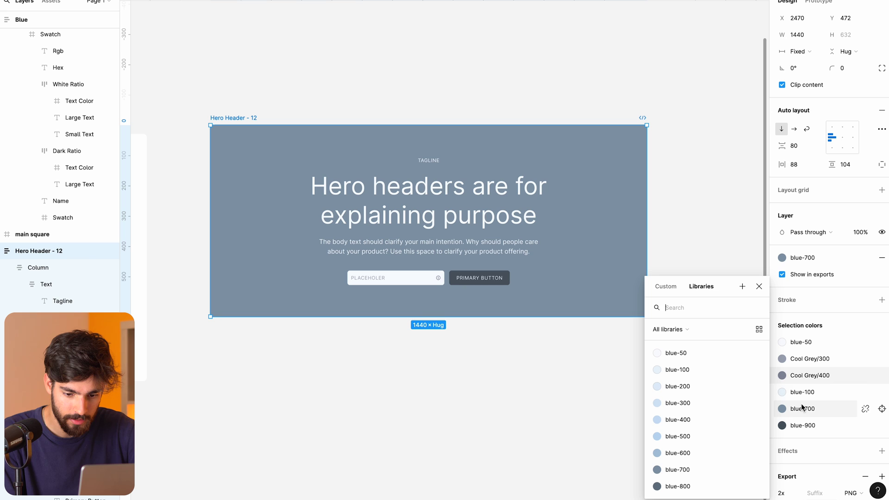
{"action": "left_click", "coordinate": [699, 425]}
{"action": "left_click", "coordinate": [799, 360]}
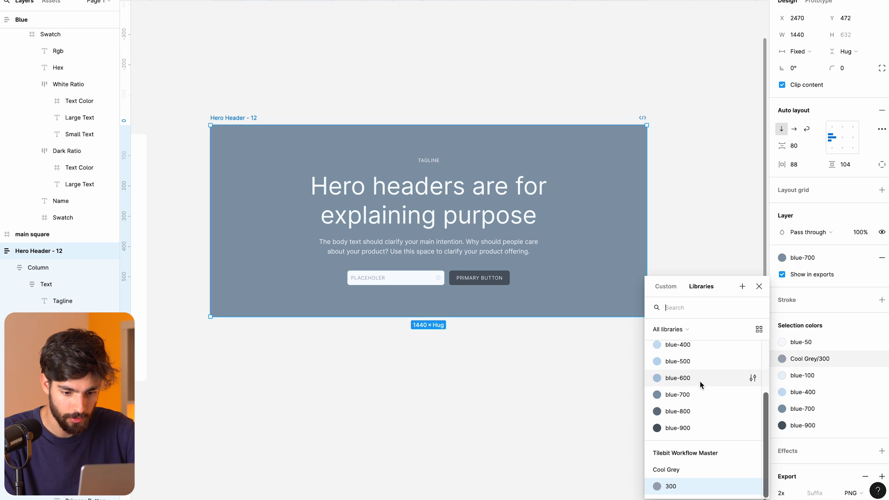
{"action": "scroll", "coordinate": [685, 371], "scroll_direction": "up", "scroll_amount": 1}
{"action": "left_click", "coordinate": [685, 370]}
- Color the input's placeholder text blue-700 instead of Cool Grey/300
{"action": "left_click", "coordinate": [429, 334]}
{"action": "left_click", "coordinate": [377, 278]}
{"action": "double_click", "coordinate": [378, 277]}
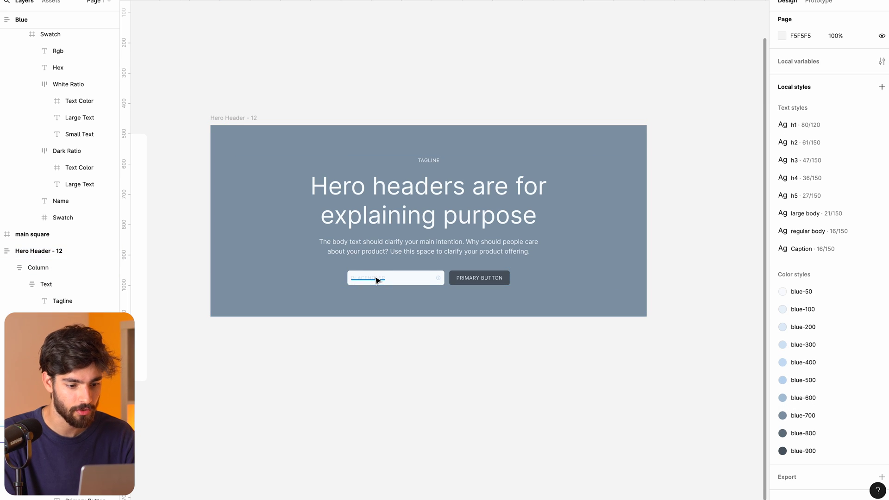
{"action": "double_click", "coordinate": [378, 278]}
{"action": "left_click", "coordinate": [782, 205]}
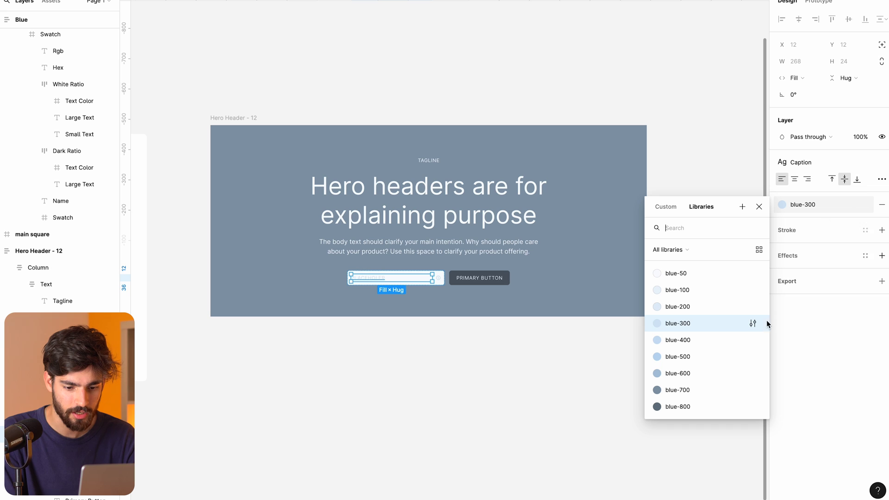
{"action": "scroll", "coordinate": [676, 370], "scroll_direction": "down", "scroll_amount": 1}
{"action": "left_click", "coordinate": [676, 373]}
{"action": "key", "text": "Escape"}
{"action": "key", "text": "Escape"}
{"action": "key", "text": "Escape"}
{"action": "key", "text": "Escape"}
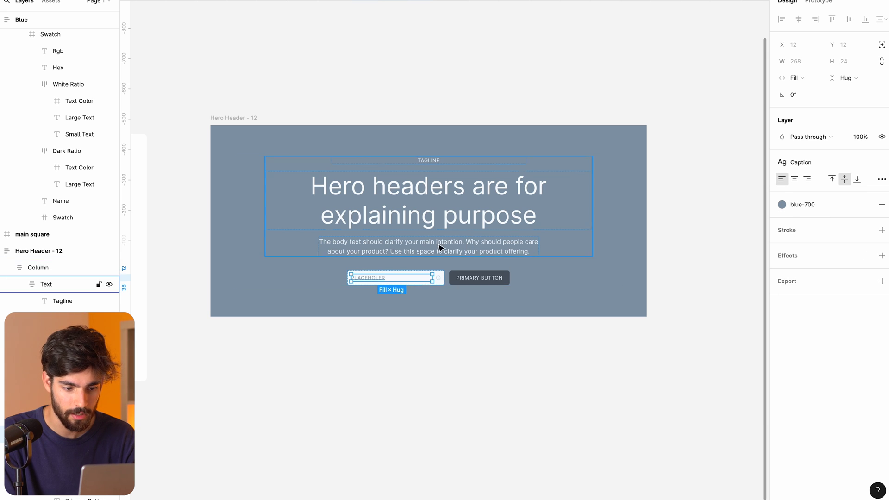
- Review the hero frame, its text group and input row
{"action": "scroll", "coordinate": [463, 186], "scroll_direction": "up", "scroll_amount": 1}
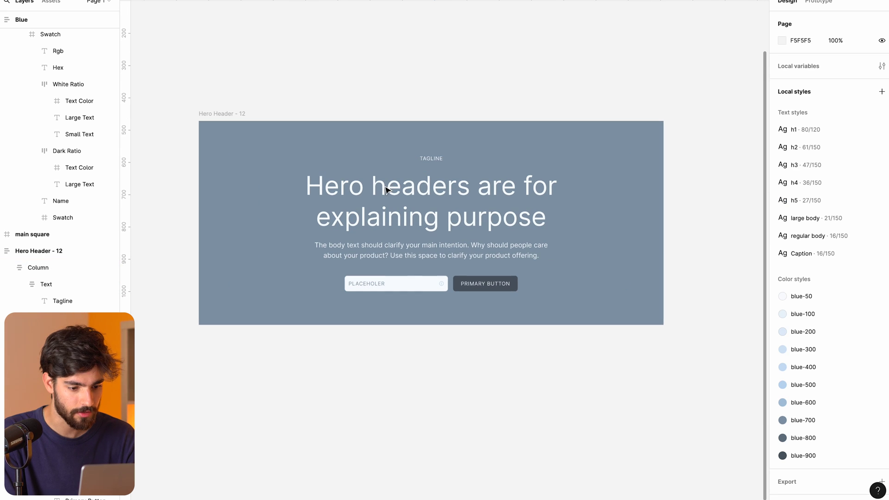
{"action": "left_click", "coordinate": [417, 129]}
{"action": "scroll", "coordinate": [799, 393], "scroll_direction": "down", "scroll_amount": 3}
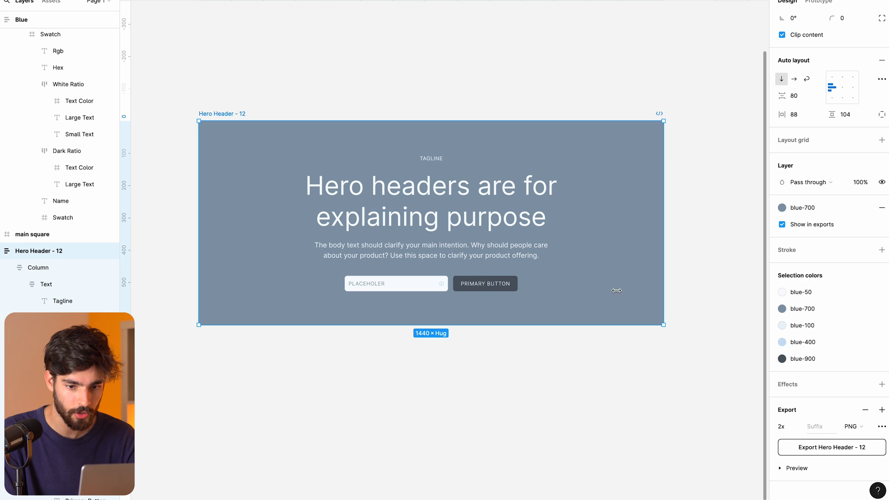
{"action": "key", "text": "Escape"}
{"action": "left_click_drag", "start_coordinate": [298, 88], "coordinate": [532, 345]}
{"action": "key", "text": "Escape"}
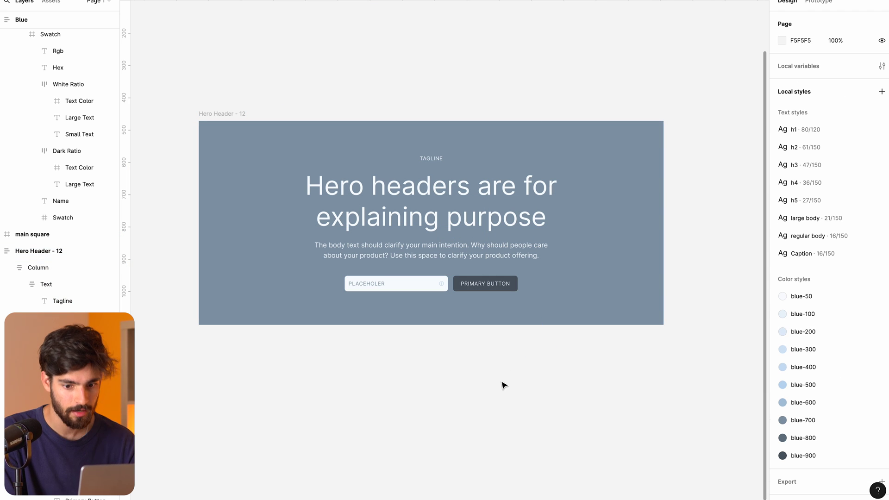
- Inspect the hero's Column and its h1 heading layer
{"action": "left_click", "coordinate": [506, 286]}
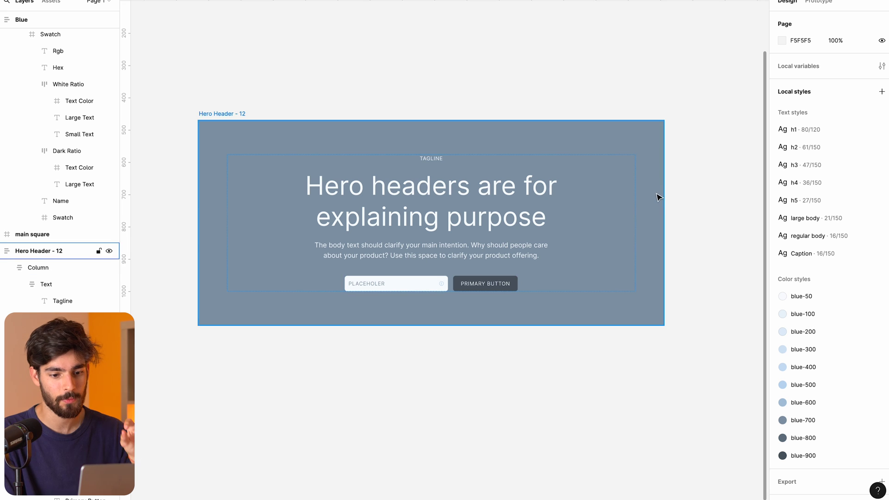
{"action": "double_click", "coordinate": [585, 230]}
{"action": "left_click", "coordinate": [584, 291]}
{"action": "double_click", "coordinate": [472, 203]}
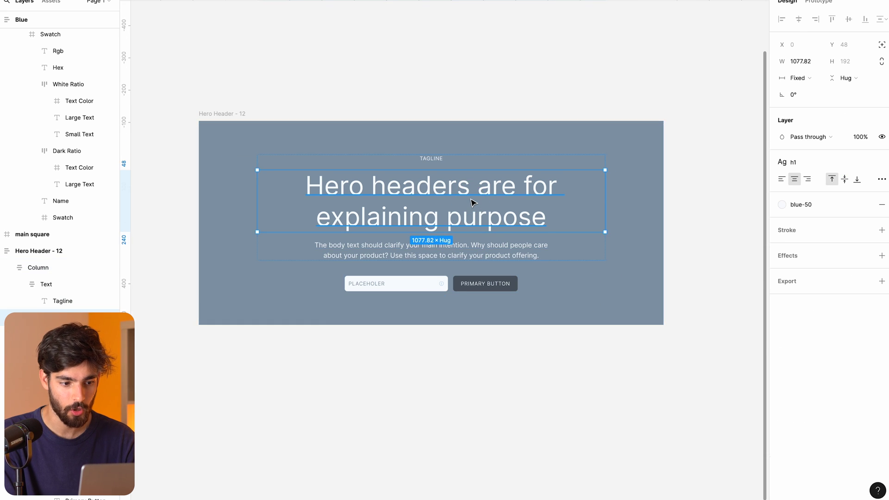
{"action": "scroll", "coordinate": [472, 202], "scroll_direction": "right", "scroll_amount": 15}
{"action": "scroll", "coordinate": [472, 202], "scroll_direction": "down", "scroll_amount": 2}
{"action": "scroll", "coordinate": [472, 202], "scroll_direction": "right", "scroll_amount": 3}
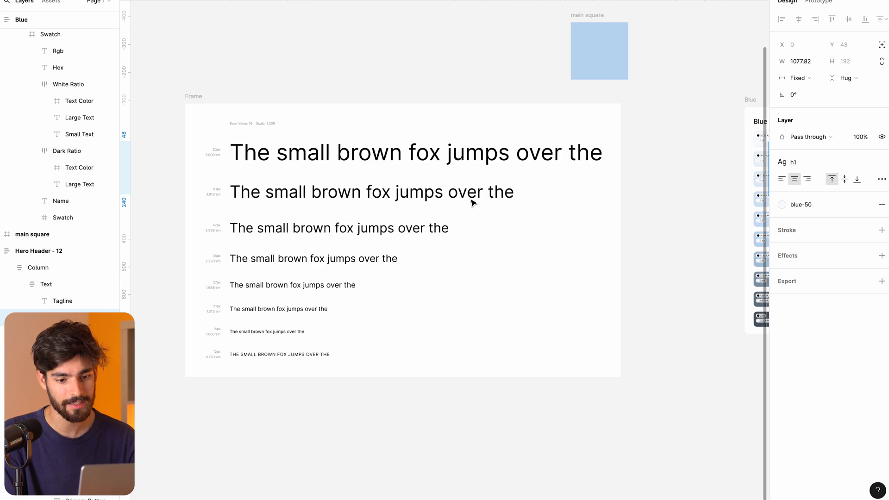
{"action": "scroll", "coordinate": [472, 202], "scroll_direction": "right", "scroll_amount": 5}
- Move the Blue swatch card beside the type scale and review the caption style
{"action": "left_click_drag", "start_coordinate": [633, 107], "coordinate": [516, 93]}
{"action": "left_click", "coordinate": [482, 91]}
{"action": "scroll", "coordinate": [481, 93], "scroll_direction": "left", "scroll_amount": 5}
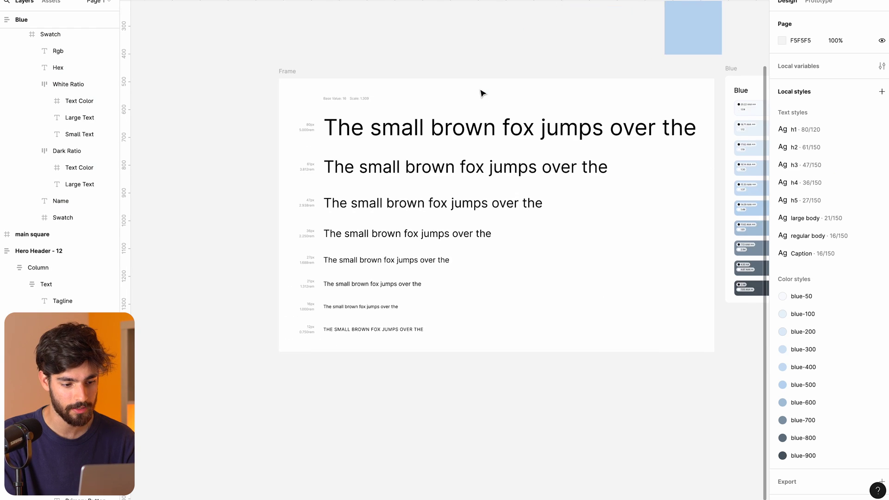
{"action": "left_click", "coordinate": [357, 329], "text": "ctrl"}
{"action": "scroll", "coordinate": [362, 337], "scroll_direction": "right", "scroll_amount": 8}
{"action": "scroll", "coordinate": [463, 278], "scroll_direction": "right", "scroll_amount": 3}
{"action": "left_click", "coordinate": [554, 221]}
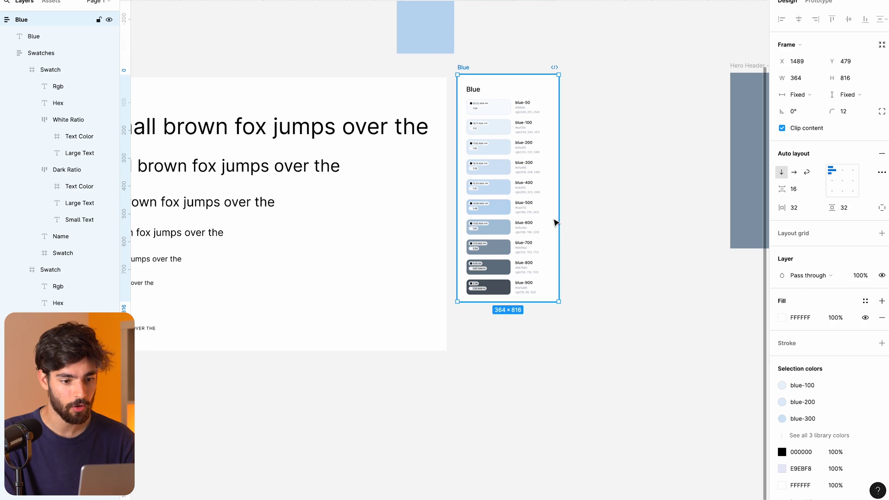
{"action": "left_click", "coordinate": [587, 145]}
- Look over the green buttons example frame, then start a new text layer on empty canvas
{"action": "scroll", "coordinate": [554, 135], "scroll_direction": "up", "scroll_amount": 5}
{"action": "scroll", "coordinate": [554, 135], "scroll_direction": "right", "scroll_amount": 5}
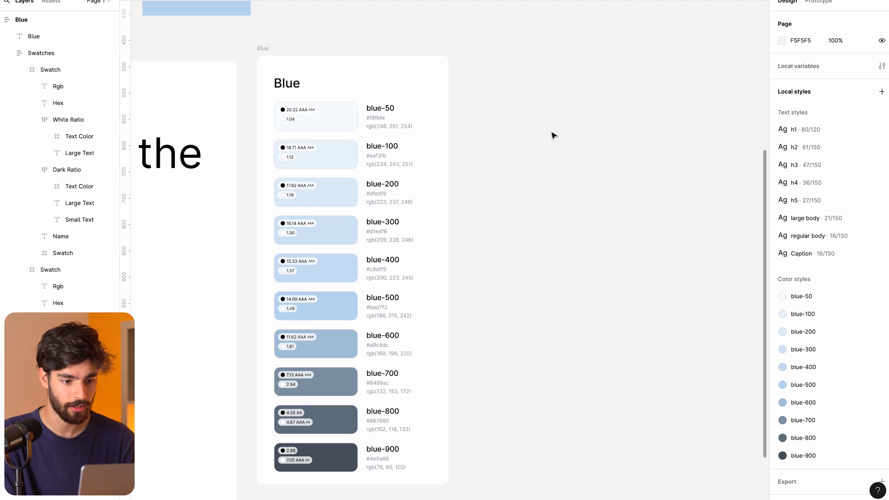
{"action": "scroll", "coordinate": [553, 135], "scroll_direction": "right", "scroll_amount": 5}
{"action": "scroll", "coordinate": [554, 135], "scroll_direction": "up", "scroll_amount": 2}
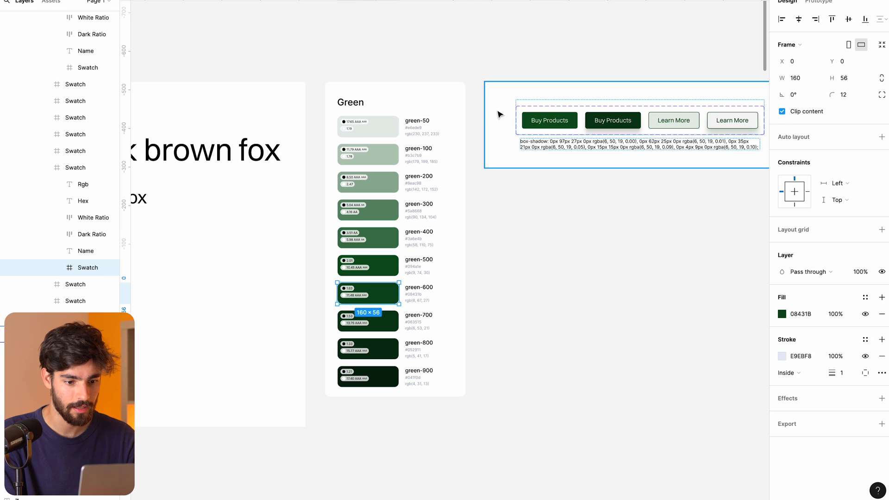
{"action": "left_click", "coordinate": [499, 114]}
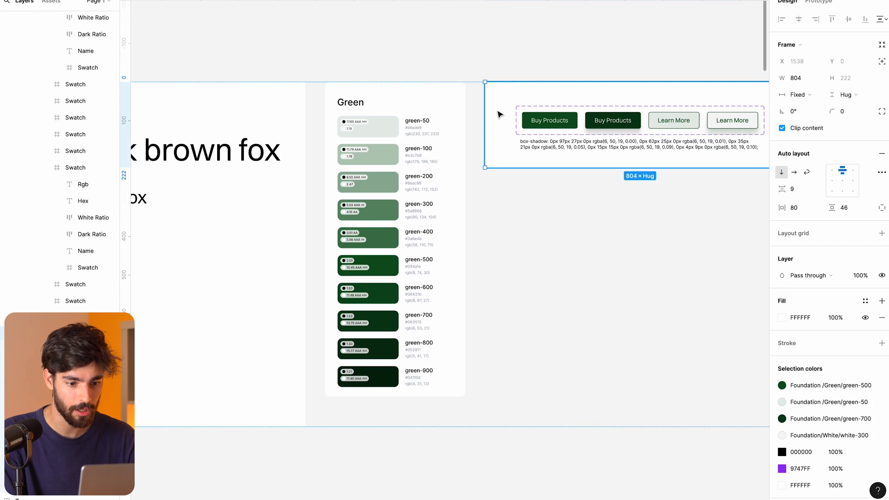
{"action": "scroll", "coordinate": [486, 104], "scroll_direction": "right", "scroll_amount": 4}
{"action": "left_click", "coordinate": [404, 67]}
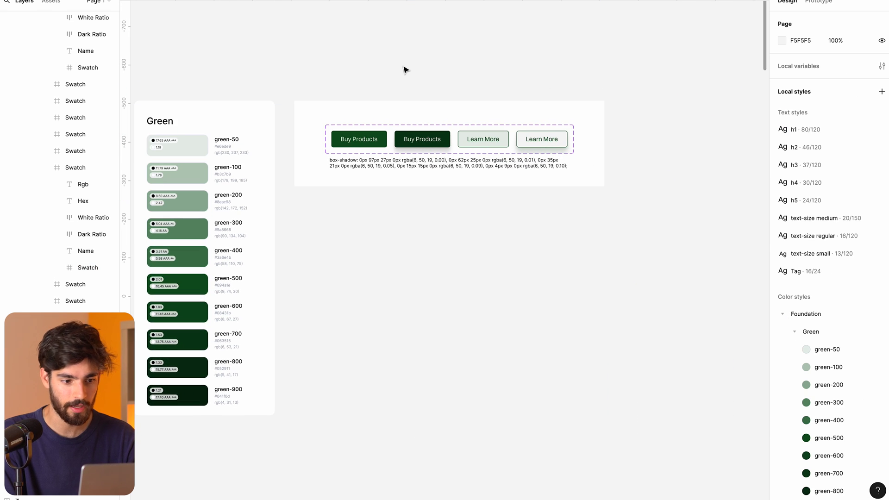
{"action": "left_click", "coordinate": [395, 130]}
{"action": "scroll", "coordinate": [396, 129], "scroll_direction": "up", "scroll_amount": 3}
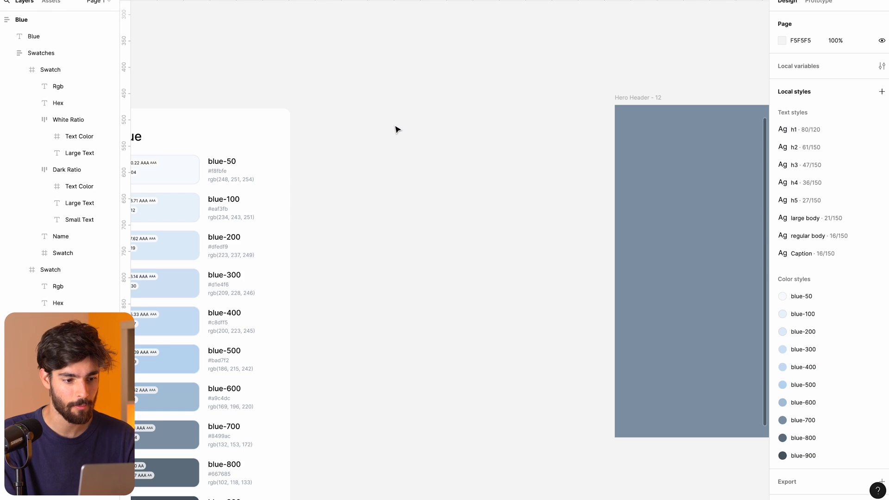
{"action": "scroll", "coordinate": [397, 129], "scroll_direction": "down", "scroll_amount": 2}
{"action": "left_click", "coordinate": [383, 127]}
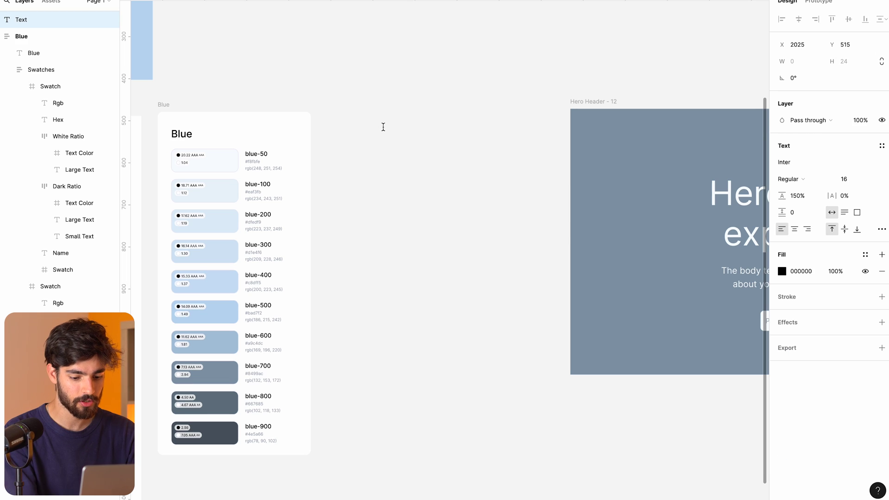
- Style the 'Button' label as regular body and wrap it in auto layout with 16 padding
{"action": "left_click", "coordinate": [882, 145]}
{"action": "left_click", "coordinate": [833, 309]}
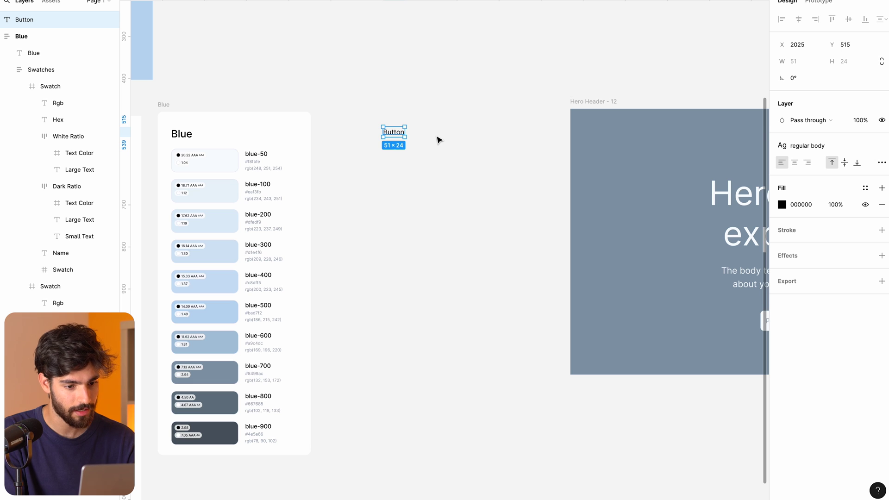
{"action": "key", "text": "shift+a"}
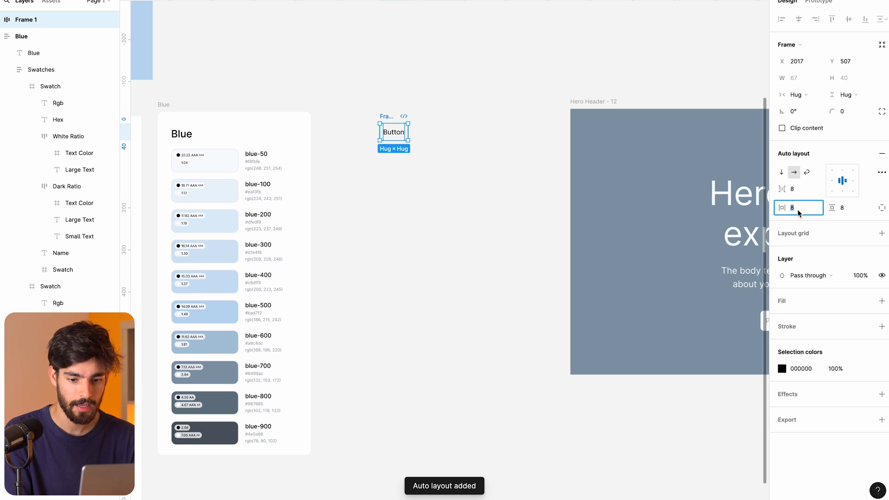
{"action": "type", "text": "16"}
{"action": "key", "text": "Return"}
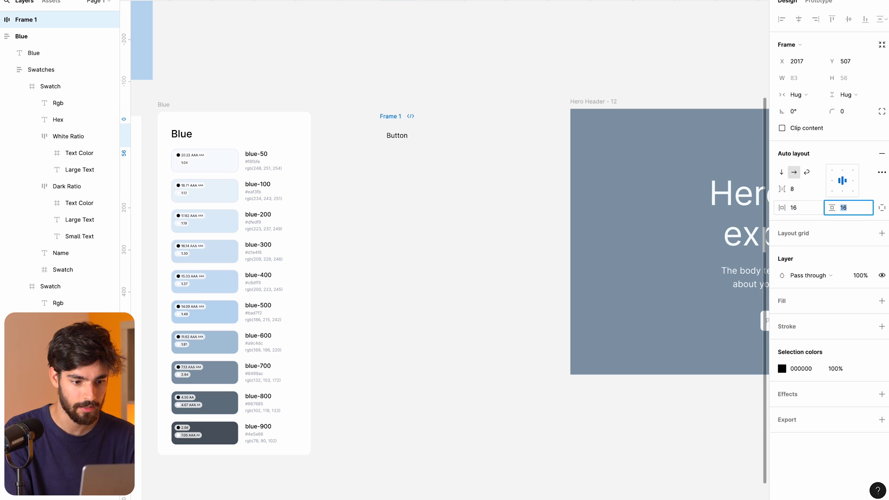
{"action": "key", "text": "Escape"}
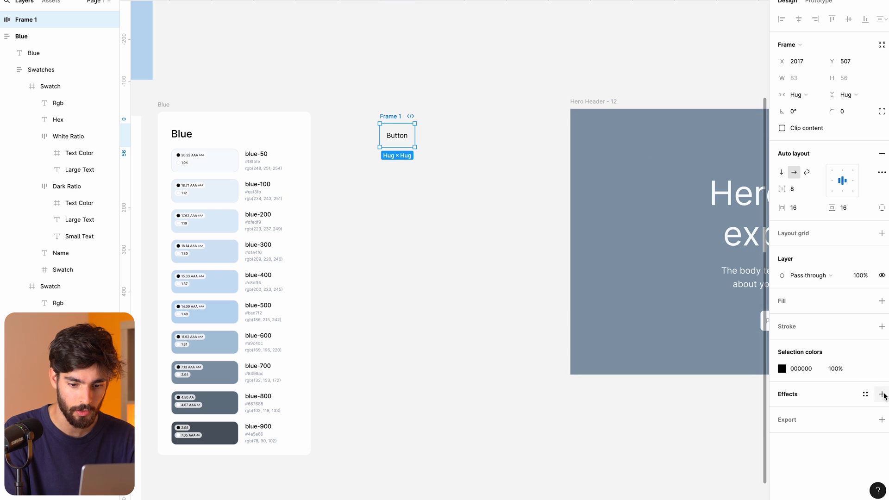
{"action": "scroll", "coordinate": [740, 278], "scroll_direction": "right", "scroll_amount": 5}
{"action": "scroll", "coordinate": [741, 278], "scroll_direction": "down", "scroll_amount": 2}
- Duplicate the hero's primary button onto empty canvas
{"action": "left_click", "coordinate": [750, 274]}
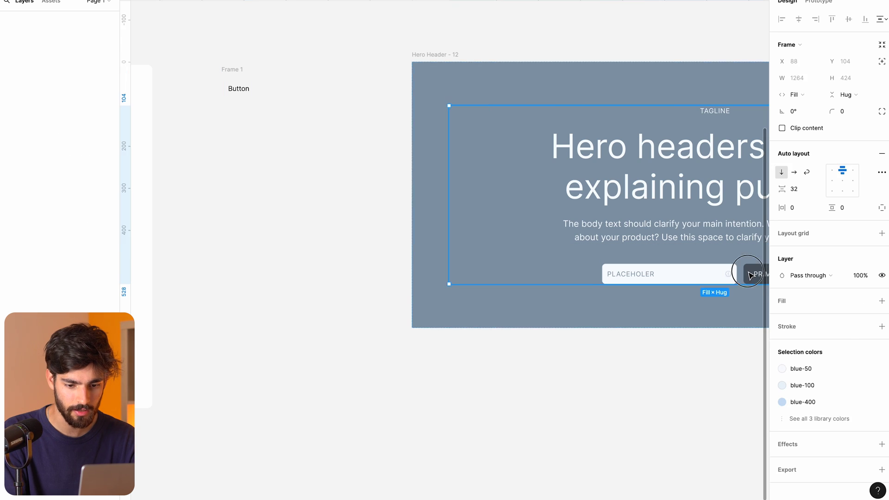
{"action": "scroll", "coordinate": [567, 241], "scroll_direction": "right", "scroll_amount": 5}
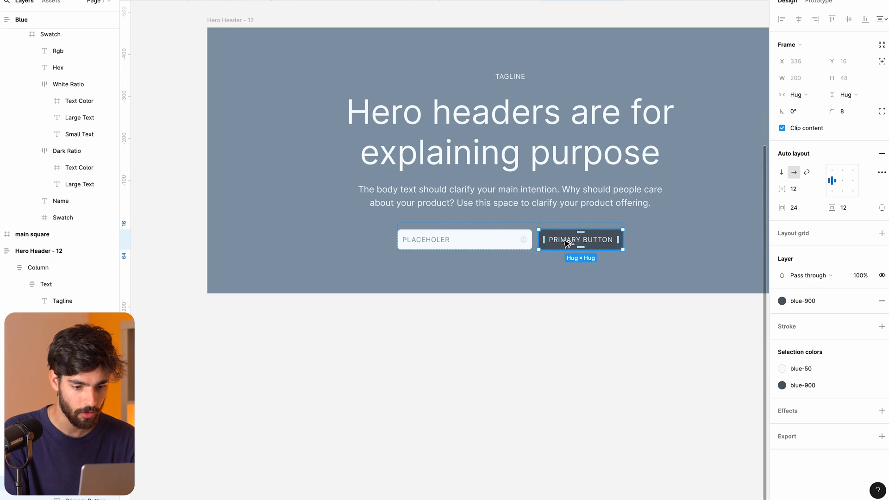
{"action": "left_click_drag", "start_coordinate": [357, 162], "coordinate": [296, 85]}
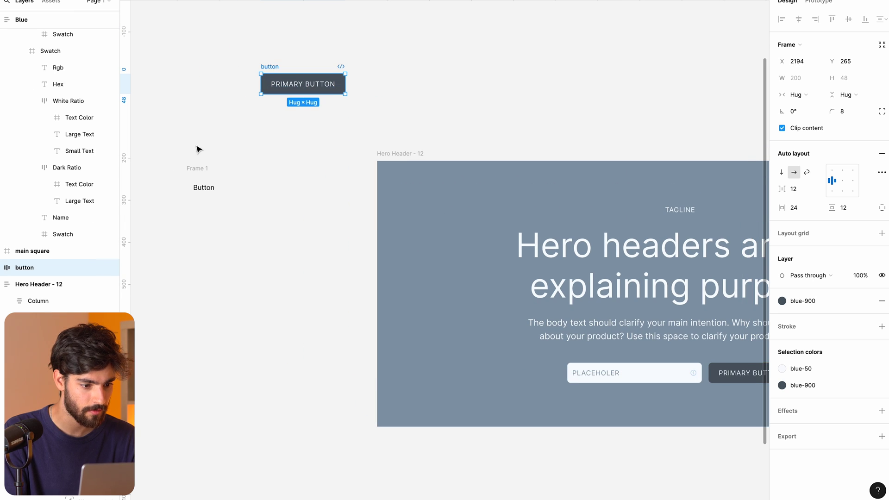
- Delete the unused Frame 1 and place the standalone button beside the Blue palette
{"action": "left_click", "coordinate": [196, 174]}
{"action": "key", "text": "Delete"}
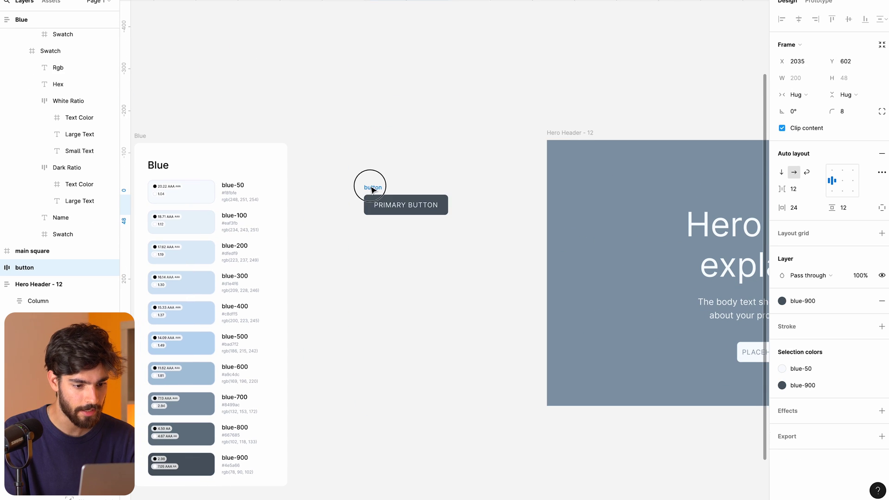
{"action": "left_click_drag", "start_coordinate": [371, 189], "coordinate": [363, 162]}
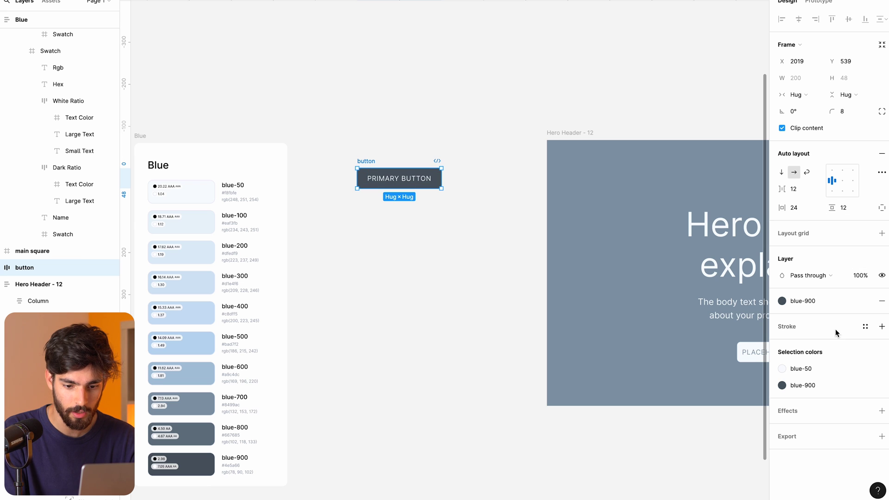
{"action": "left_click", "coordinate": [806, 301]}
{"action": "left_click", "coordinate": [831, 336]}
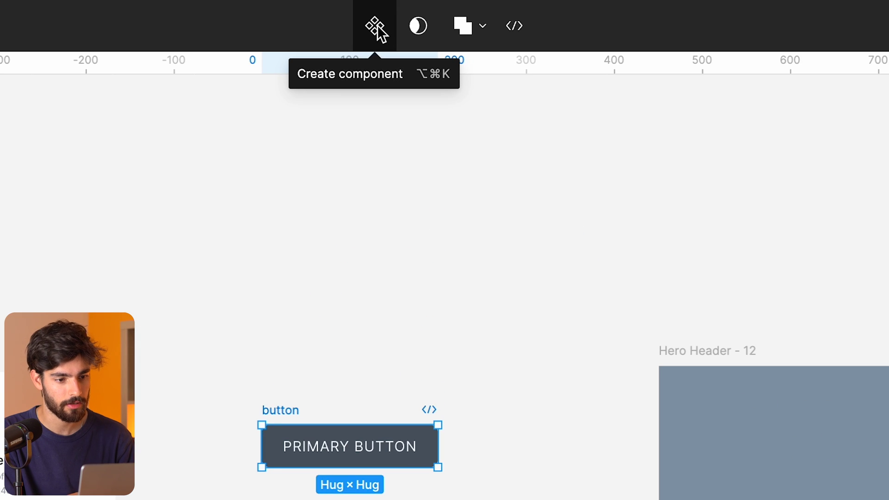
- Make the button a component with a second variant, naming the property State
{"action": "left_click", "coordinate": [377, 29]}
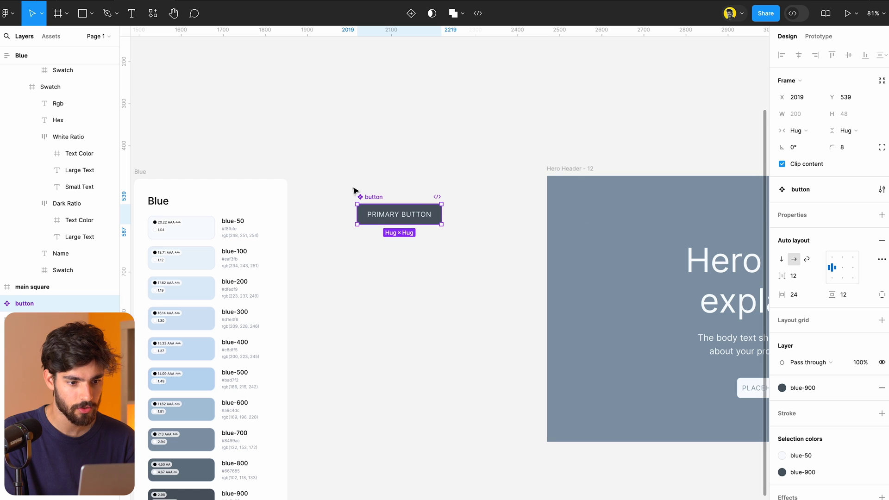
{"action": "left_click", "coordinate": [411, 14]}
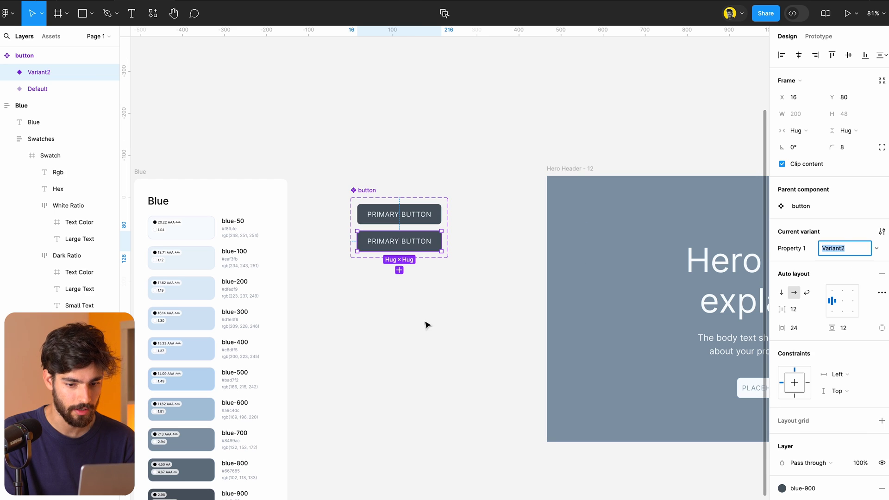
{"action": "left_click", "coordinate": [381, 205], "text": "shift"}
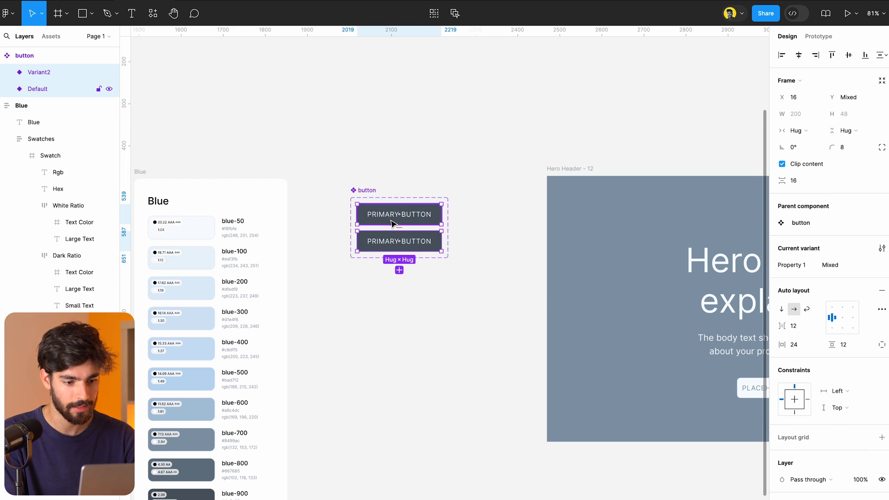
{"action": "type", "text": "State"}
{"action": "key", "text": "Return"}
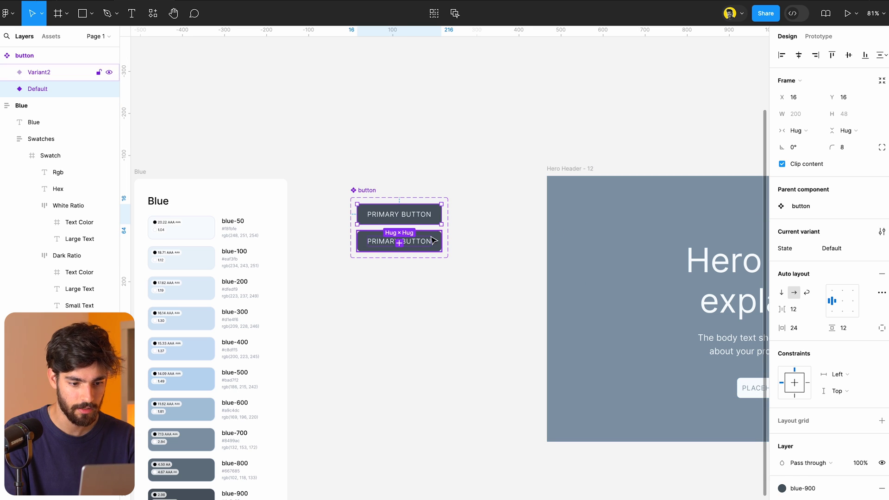
- Set the second variant's State value to Hover
{"action": "left_click", "coordinate": [434, 239]}
{"action": "left_click", "coordinate": [843, 253]}
{"action": "type", "text": "Hover"}
{"action": "key", "text": "Return"}
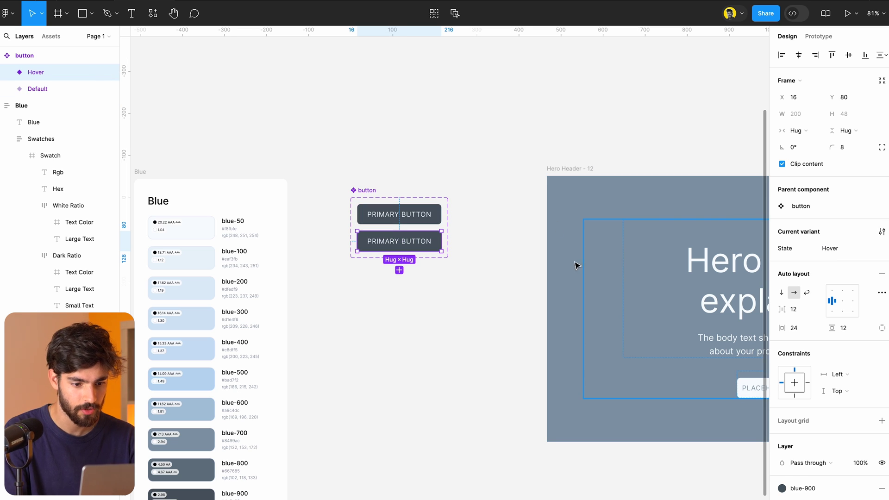
{"action": "left_click", "coordinate": [429, 314]}
{"action": "scroll", "coordinate": [429, 313], "scroll_direction": "up", "scroll_amount": 5}
- Give the Default variant a While hovering interaction that changes it to the Hover variant
{"action": "left_click", "coordinate": [435, 216]}
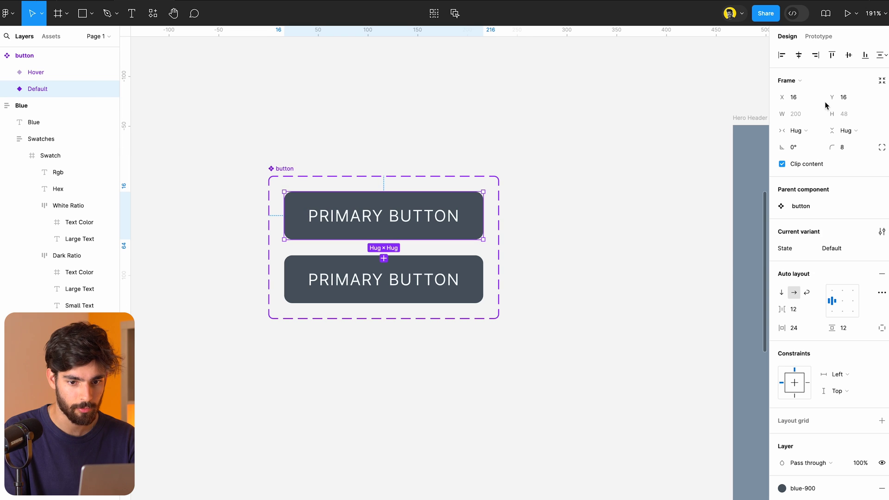
{"action": "left_click", "coordinate": [818, 37]}
{"action": "left_click", "coordinate": [882, 59]}
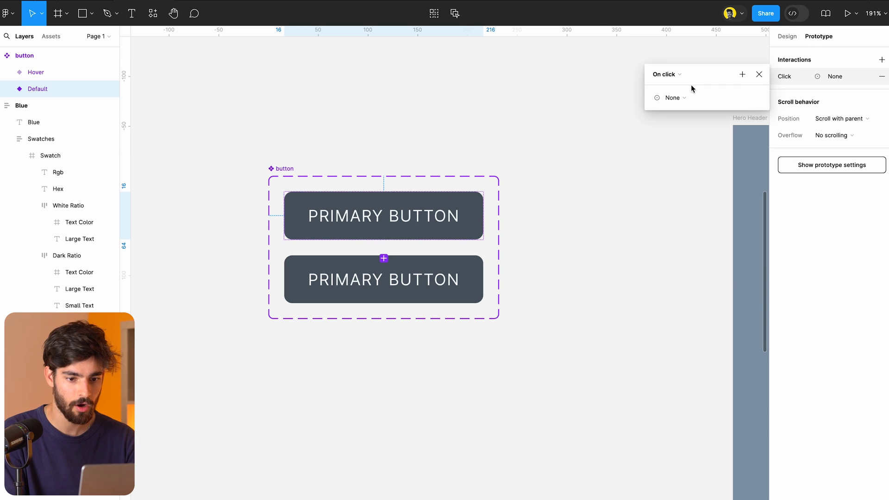
{"action": "left_click", "coordinate": [674, 97]}
{"action": "left_click", "coordinate": [674, 74]}
{"action": "left_click", "coordinate": [675, 98]}
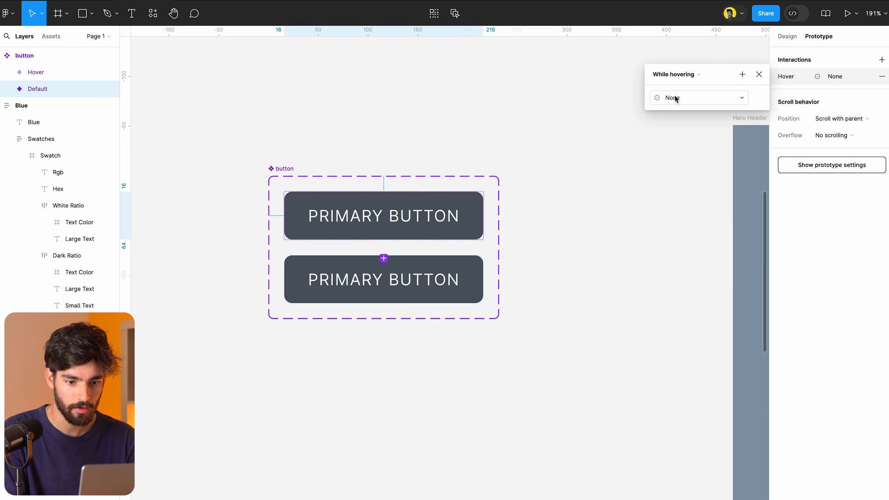
{"action": "left_click", "coordinate": [685, 104]}
{"action": "left_click", "coordinate": [687, 133]}
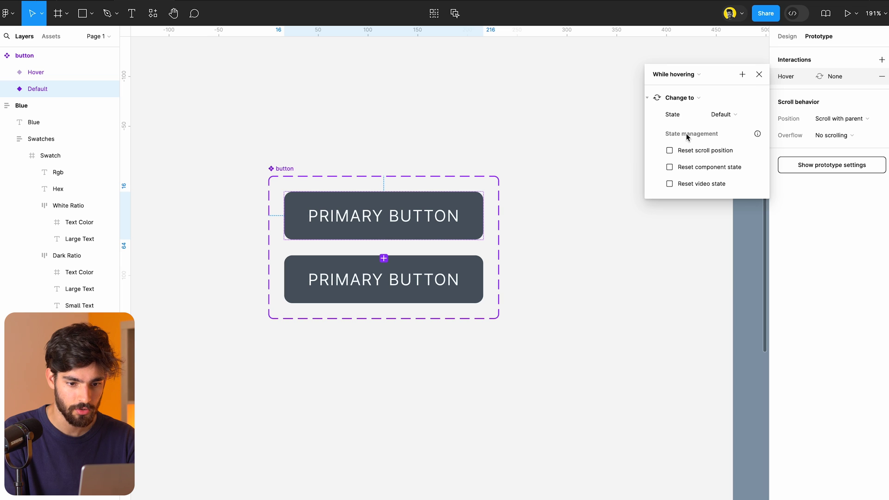
{"action": "left_click", "coordinate": [734, 113]}
{"action": "left_click", "coordinate": [733, 130]}
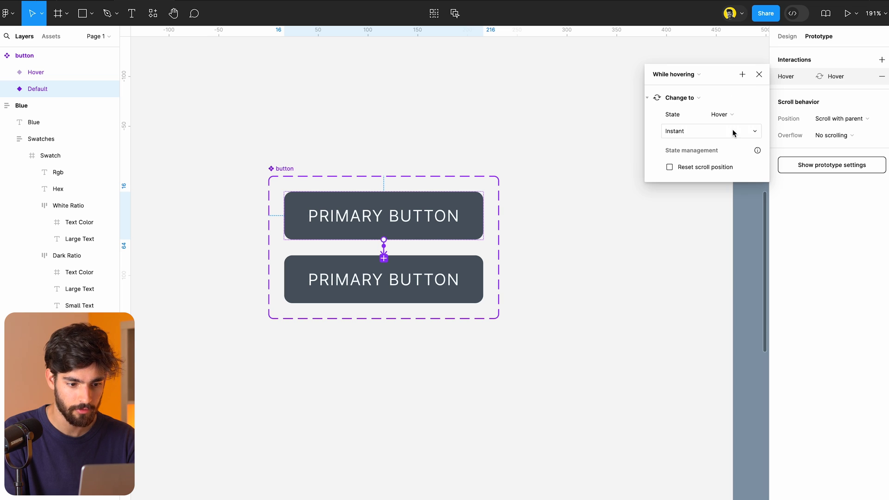
- Zoom out to the button and hero header, then present the prototype through to the hero header
{"action": "key", "text": "shift+1"}
{"action": "left_click", "coordinate": [209, 185]}
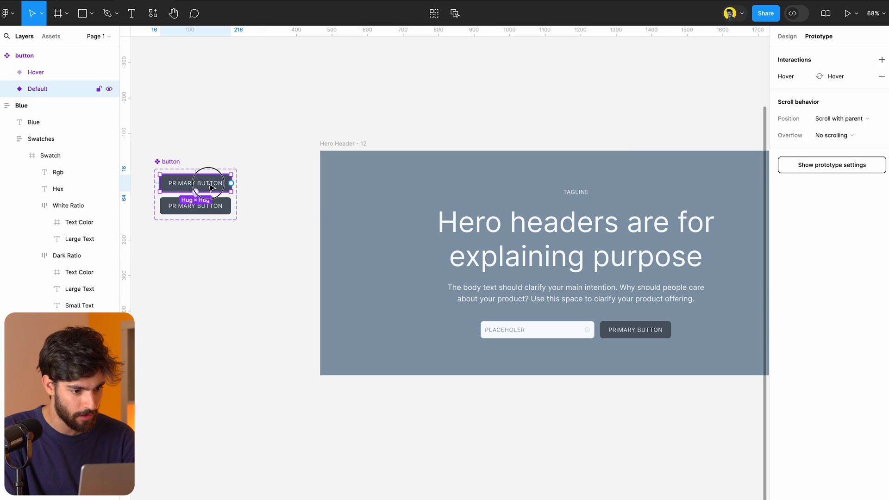
{"action": "left_click_drag", "start_coordinate": [206, 185], "coordinate": [673, 332]}
{"action": "key", "text": "Escape"}
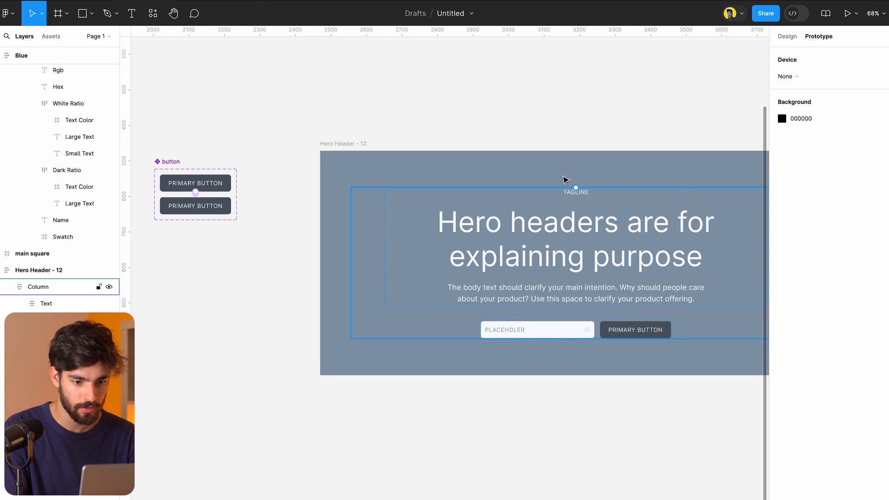
{"action": "key", "text": "alt+super+Return"}
{"action": "key", "text": "Right"}
{"action": "key", "text": "Right"}
{"action": "key", "text": "Right"}
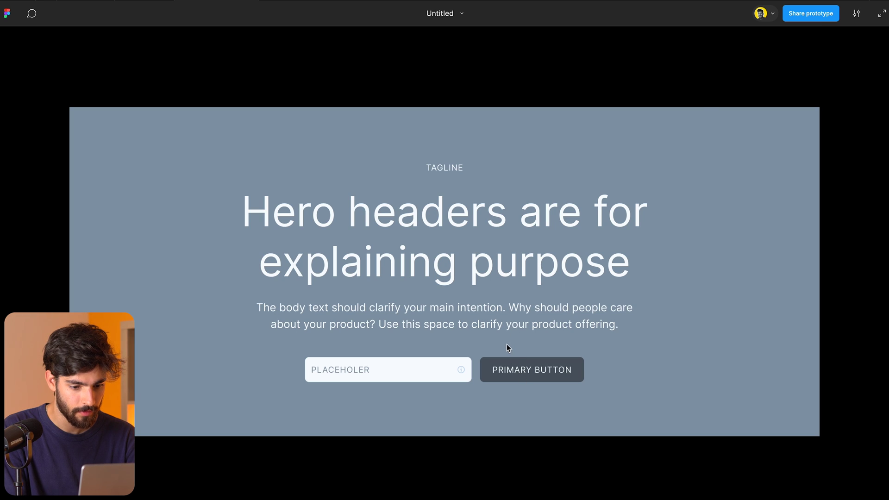
{"action": "key", "text": "Escape"}
{"action": "left_click", "coordinate": [222, 208]}
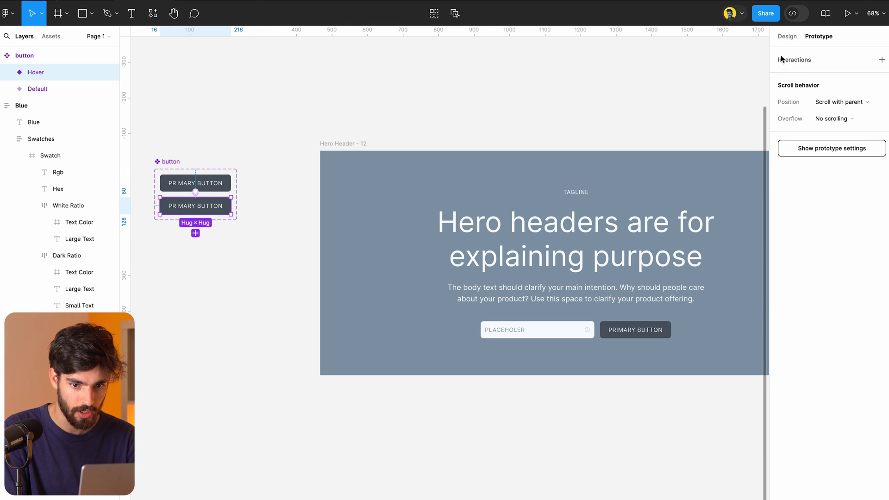
- Present the prototype to test the hover change
{"action": "left_click", "coordinate": [787, 36]}
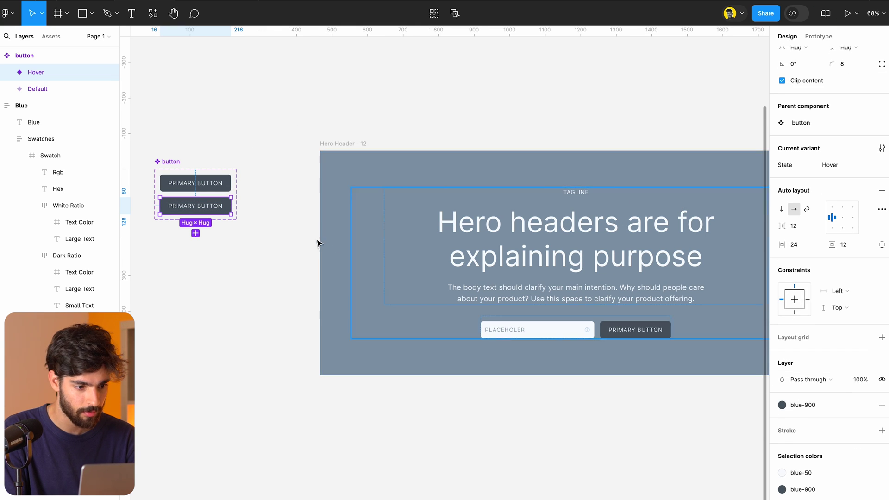
{"action": "key", "text": "ctrl+alt+Return"}
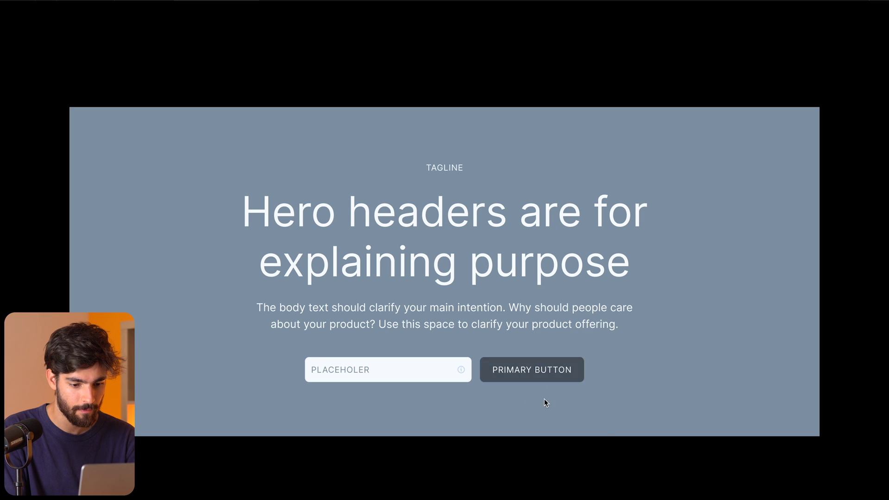
{"action": "key", "text": "Escape"}
- Change the Default variant's fill style to blue-500 and its text colour to blue-800
{"action": "scroll", "coordinate": [544, 372], "scroll_direction": "left", "scroll_amount": 3}
{"action": "left_click", "coordinate": [351, 178]}
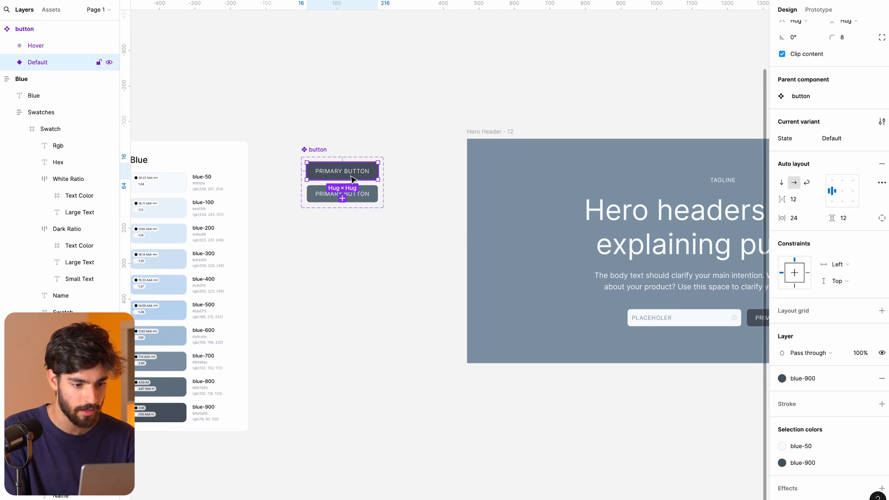
{"action": "left_click", "coordinate": [829, 379]}
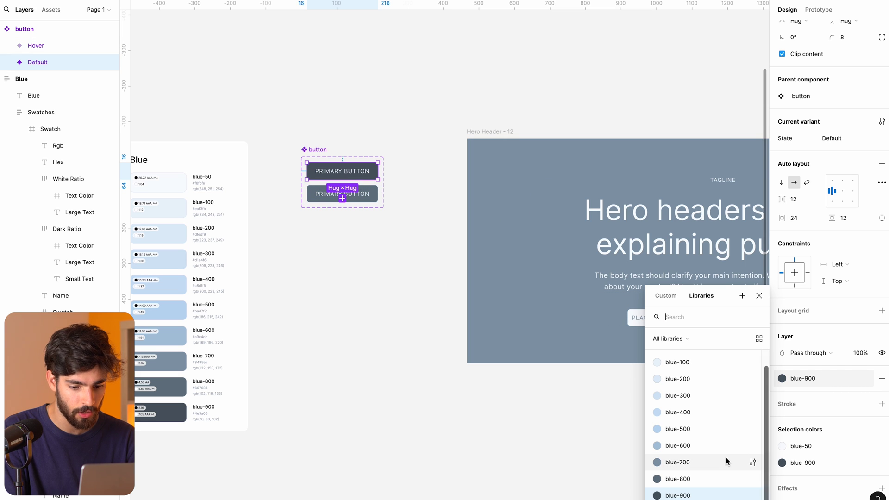
{"action": "left_click", "coordinate": [716, 430]}
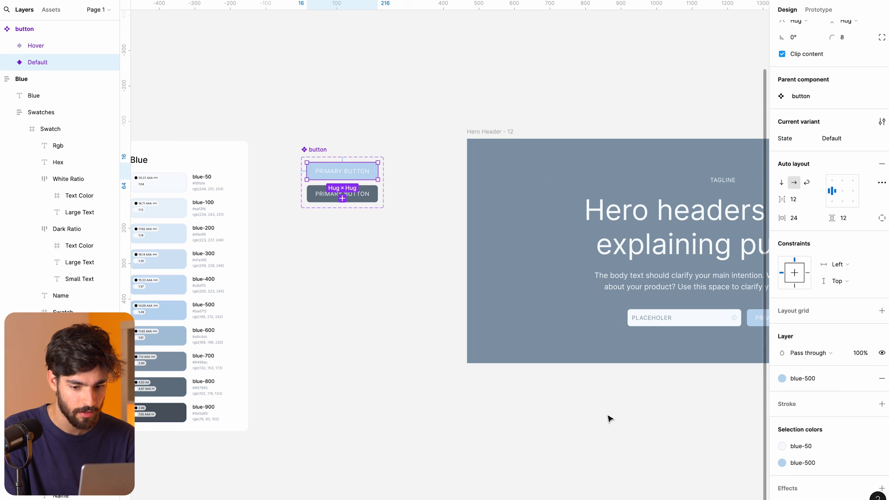
{"action": "scroll", "coordinate": [609, 417], "scroll_direction": "right", "scroll_amount": 3}
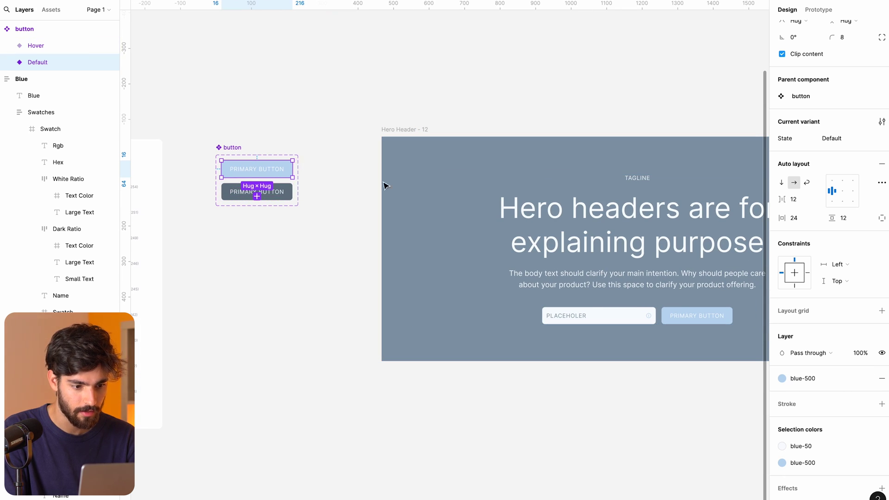
{"action": "left_click", "coordinate": [816, 448]}
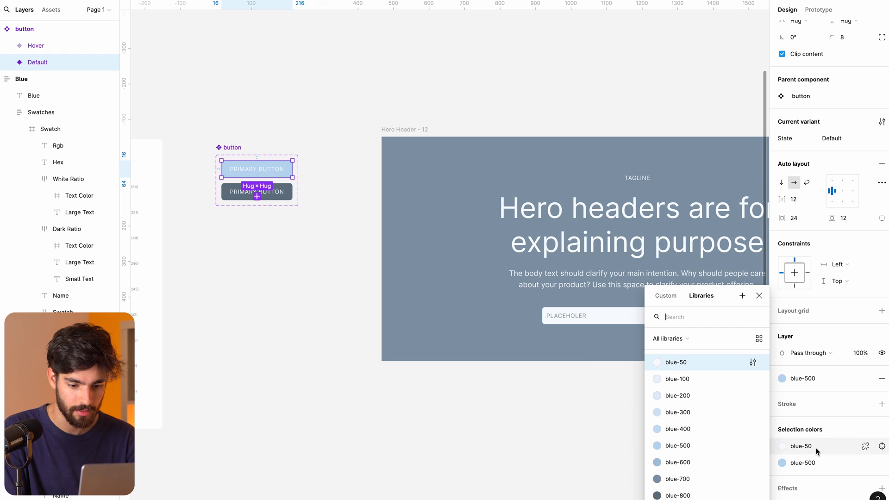
{"action": "scroll", "coordinate": [671, 426], "scroll_direction": "down", "scroll_amount": 2}
{"action": "left_click", "coordinate": [690, 468]}
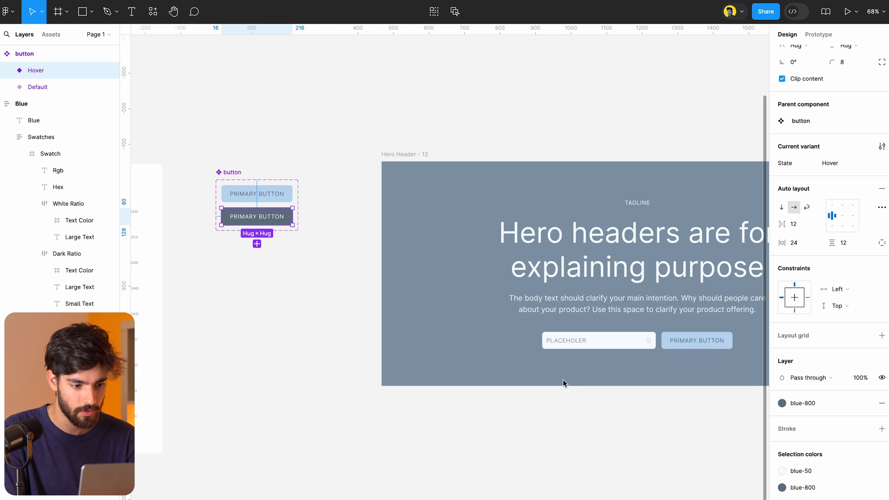
{"action": "scroll", "coordinate": [407, 305], "scroll_direction": "up", "scroll_amount": 1}
{"action": "left_click", "coordinate": [241, 201]}
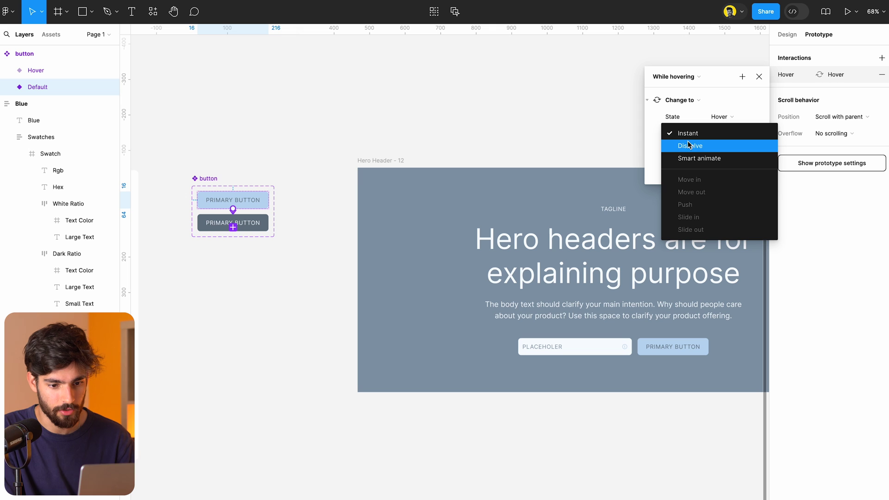
- Switch the hover transition to Smart animate (Ease out, 300ms) and preview it
{"action": "left_click", "coordinate": [690, 159]}
{"action": "key", "text": "super+alt+Return"}
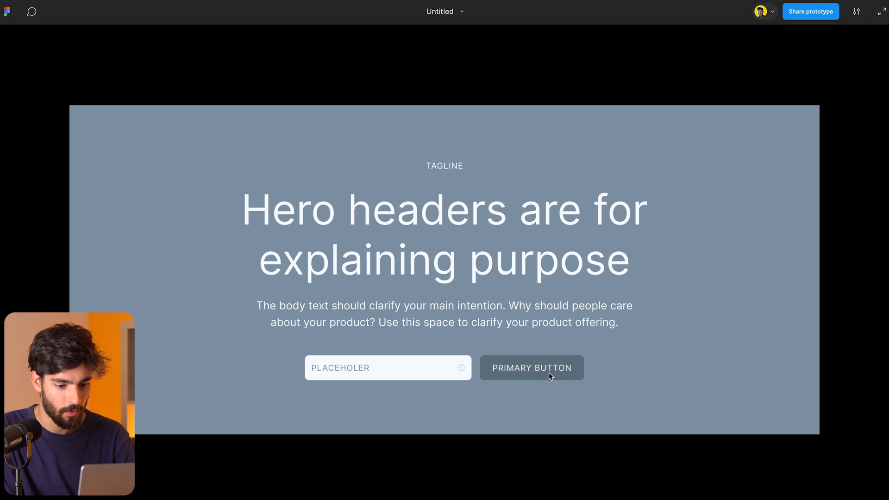
{"action": "key", "text": "Escape"}
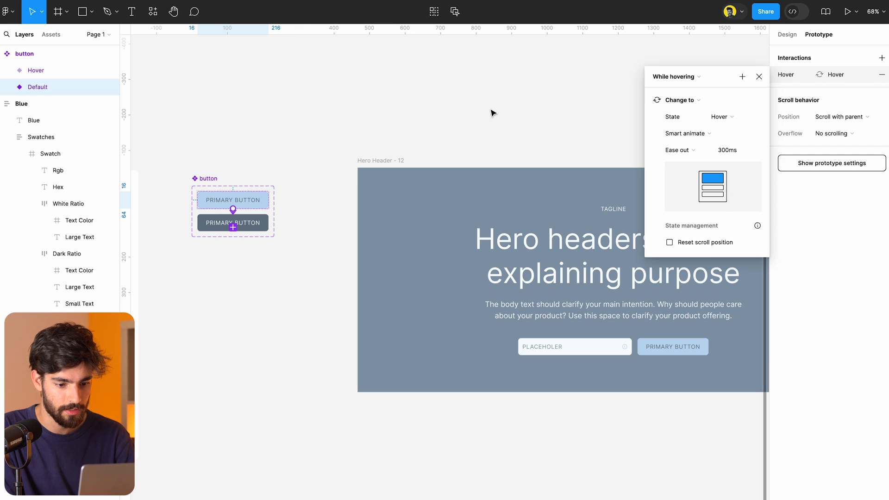
- Clear the selection and present the prototype again to check the animation
{"action": "left_click", "coordinate": [436, 121]}
{"action": "left_click_drag", "start_coordinate": [256, 179], "coordinate": [523, 411]}
{"action": "left_click", "coordinate": [492, 443]}
{"action": "key", "text": "super+alt+Return"}
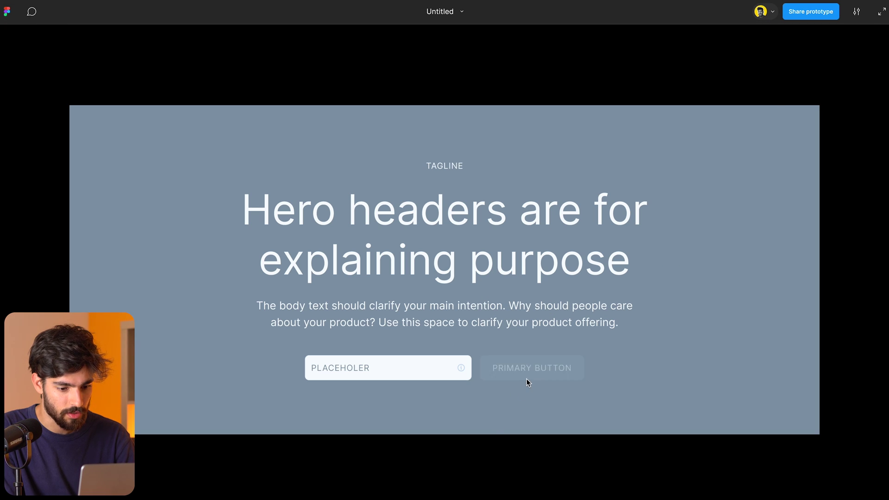
{"action": "key", "text": "Escape"}
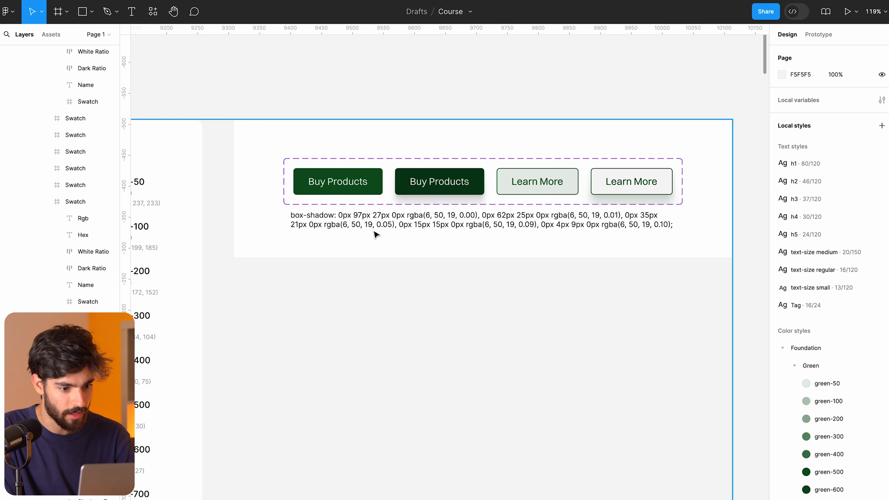
- Preview the Treebranch hero frame, then hide the interface with Ctrl+\ and scroll the view
{"action": "scroll", "coordinate": [376, 235], "scroll_direction": "left", "scroll_amount": 15}
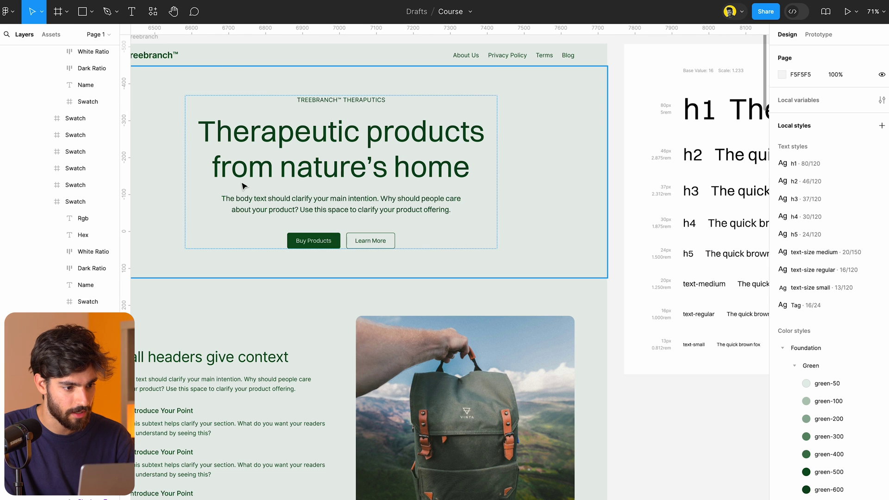
{"action": "scroll", "coordinate": [243, 186], "scroll_direction": "left", "scroll_amount": 3}
{"action": "left_click", "coordinate": [252, 57]}
{"action": "left_click", "coordinate": [841, 14]}
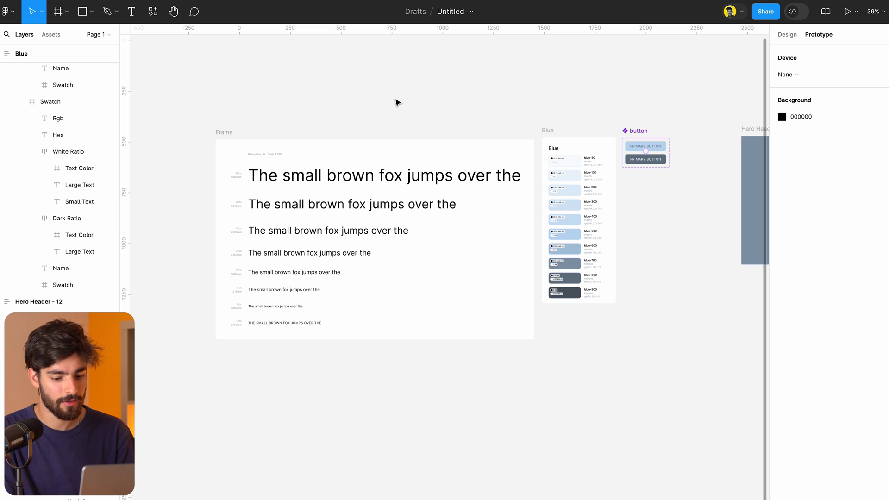
{"action": "key", "text": "ctrl+backslash"}
{"action": "scroll", "coordinate": [482, 129], "scroll_direction": "up", "scroll_amount": 3, "text": "ctrl"}
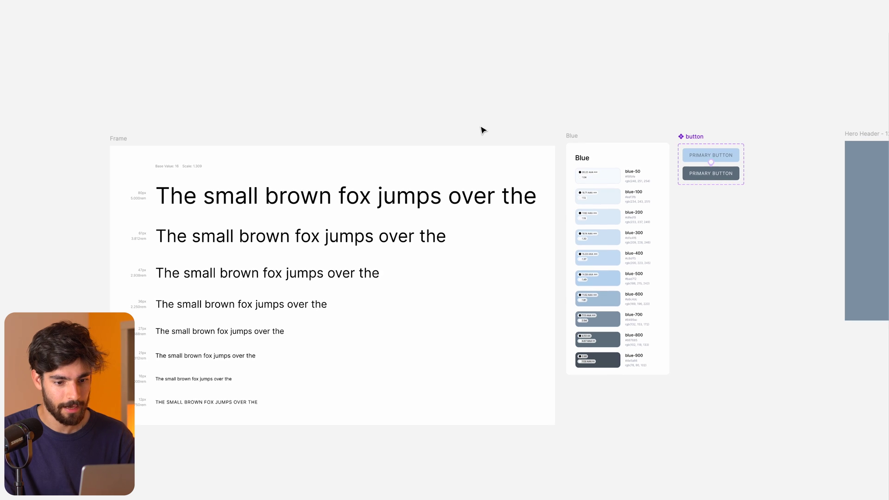
{"action": "scroll", "coordinate": [710, 179], "scroll_direction": "up", "scroll_amount": 1, "text": "ctrl"}
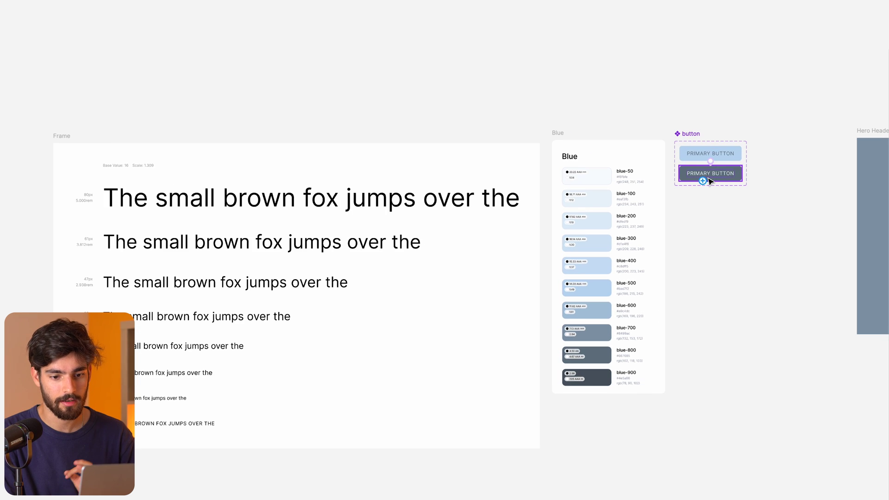
{"action": "scroll", "coordinate": [773, 155], "scroll_direction": "up", "scroll_amount": 1, "text": "ctrl"}
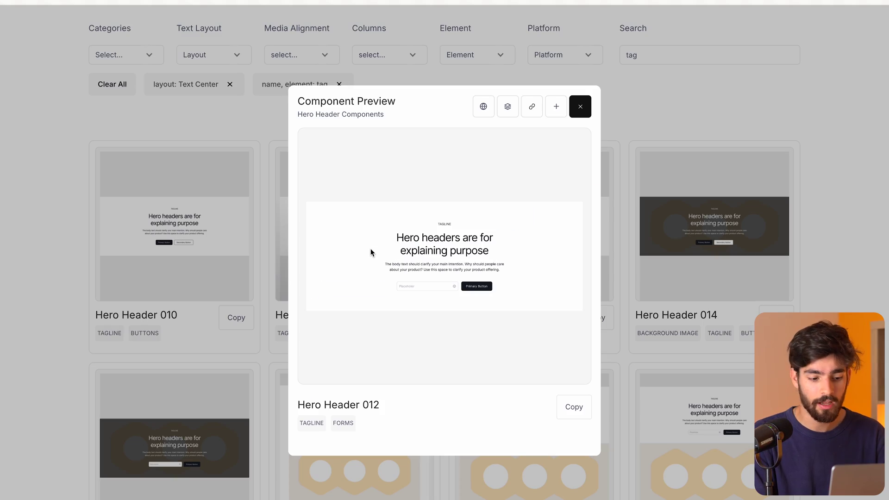
- Close the Hero Header 012 preview and scroll down to the Feature Section cards
{"action": "left_click", "coordinate": [241, 254]}
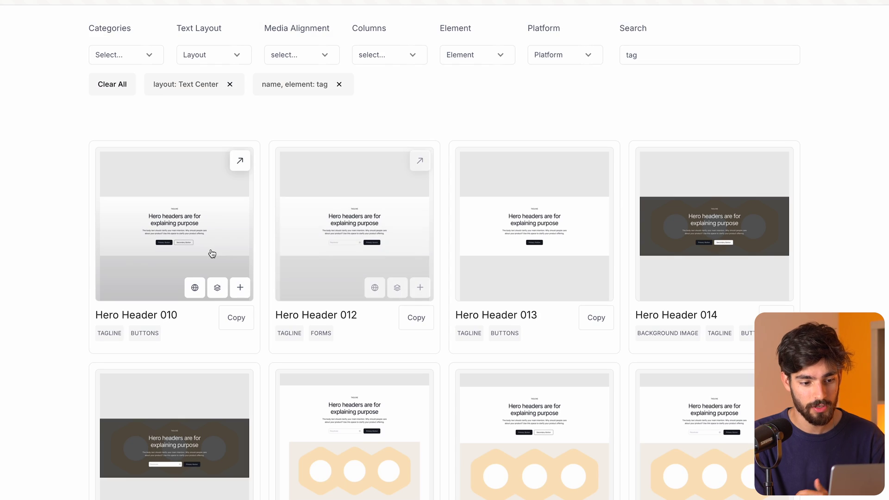
{"action": "scroll", "coordinate": [211, 252], "scroll_direction": "down", "scroll_amount": 10}
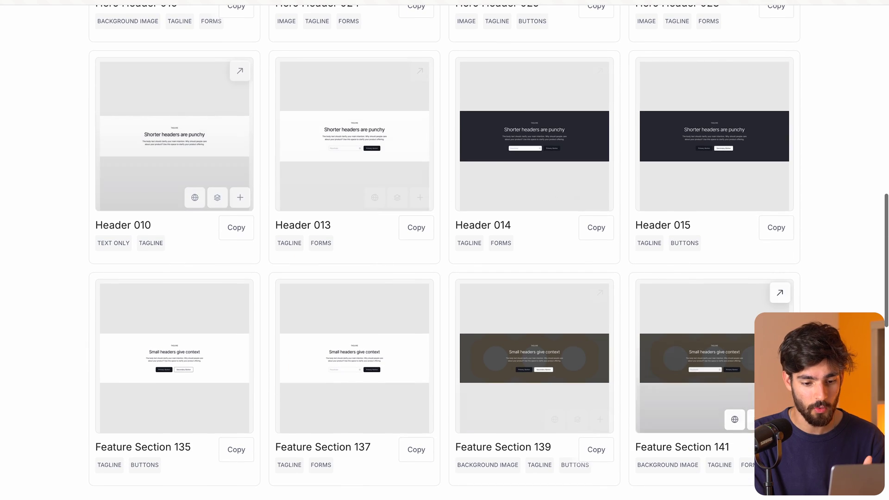
{"action": "scroll", "coordinate": [551, 440], "scroll_direction": "down", "scroll_amount": 3}
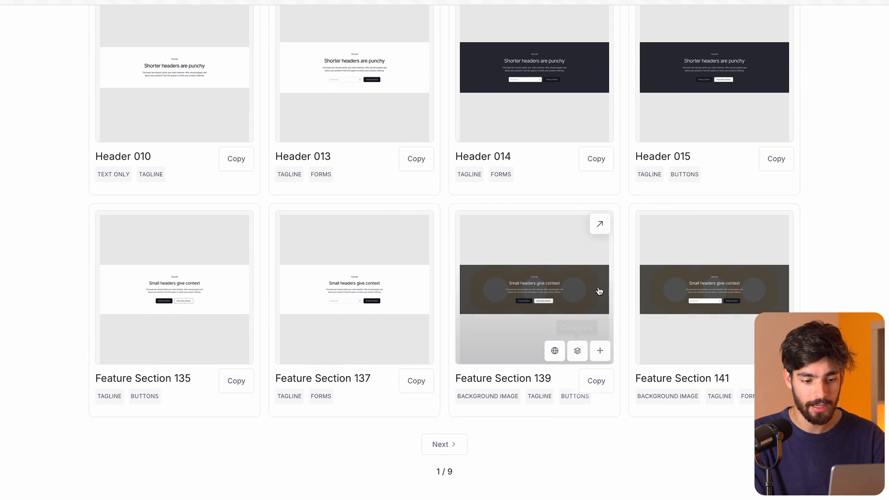